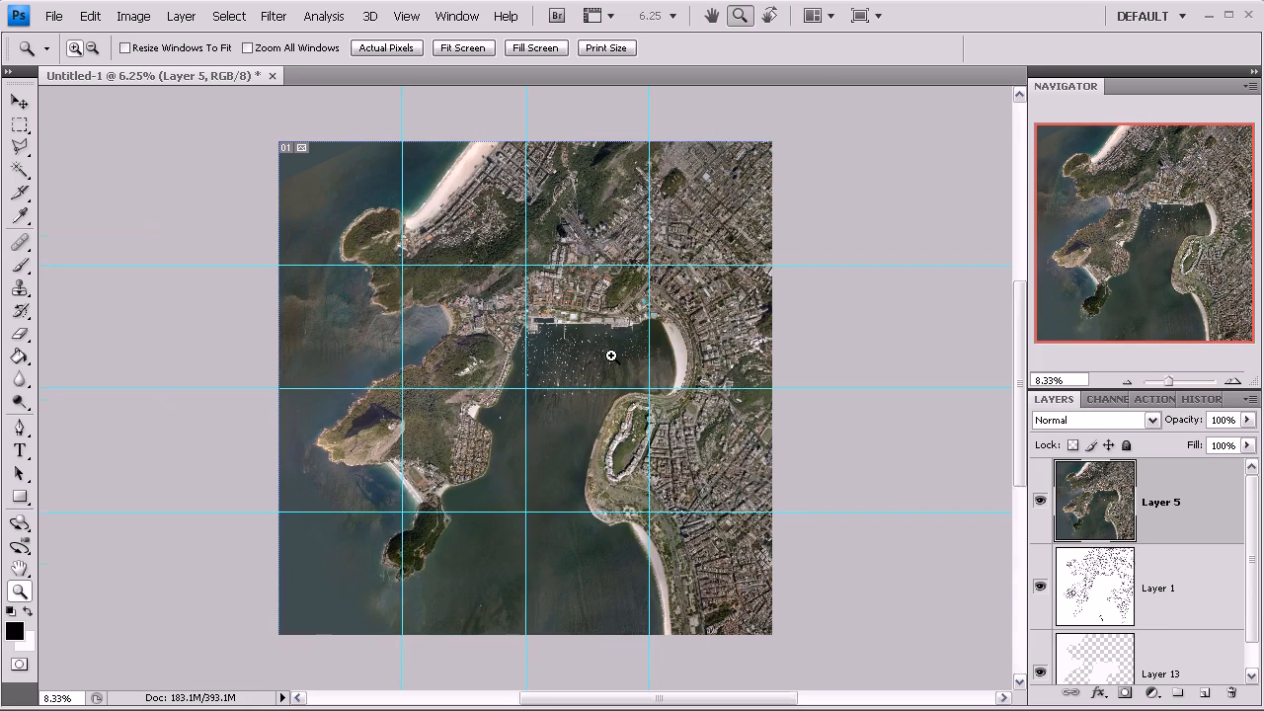
# - Examine the bay's harbour waterfront and boats in the satellite image at up to 100% magnification
pyautogui.click(495, 219)
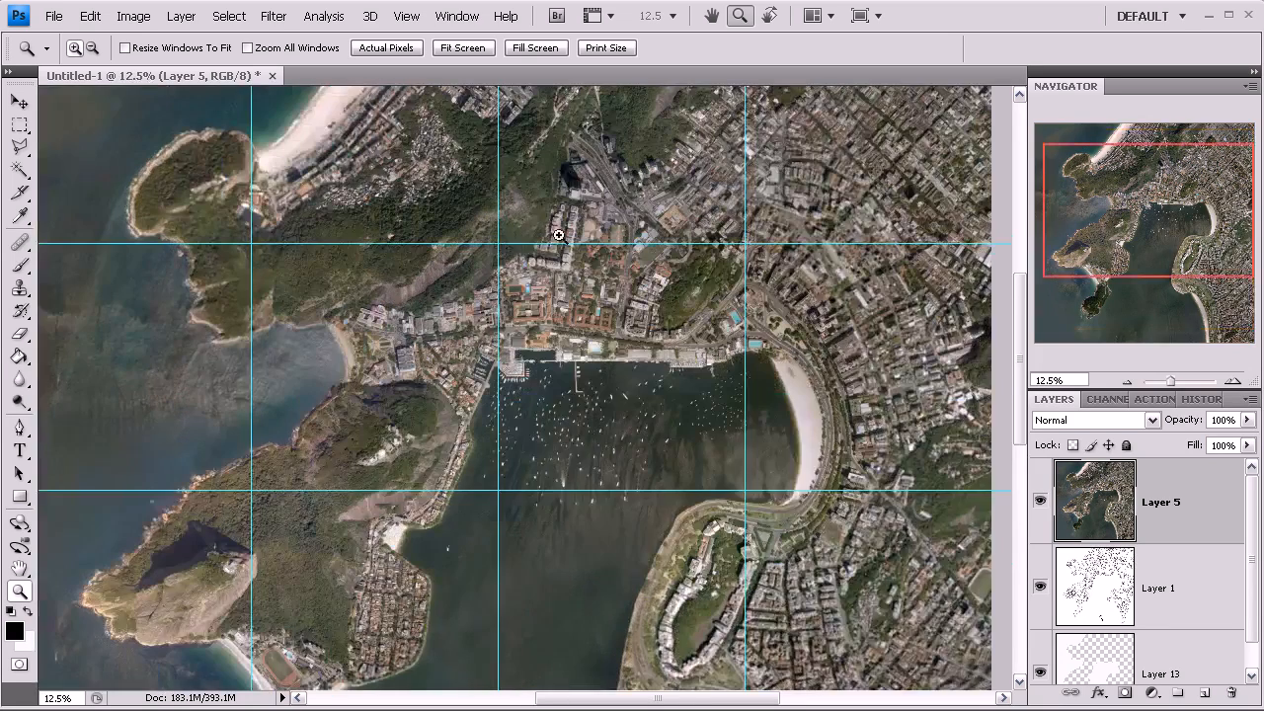
pyautogui.moveTo(520, 225); pyautogui.dragTo(544, 291)
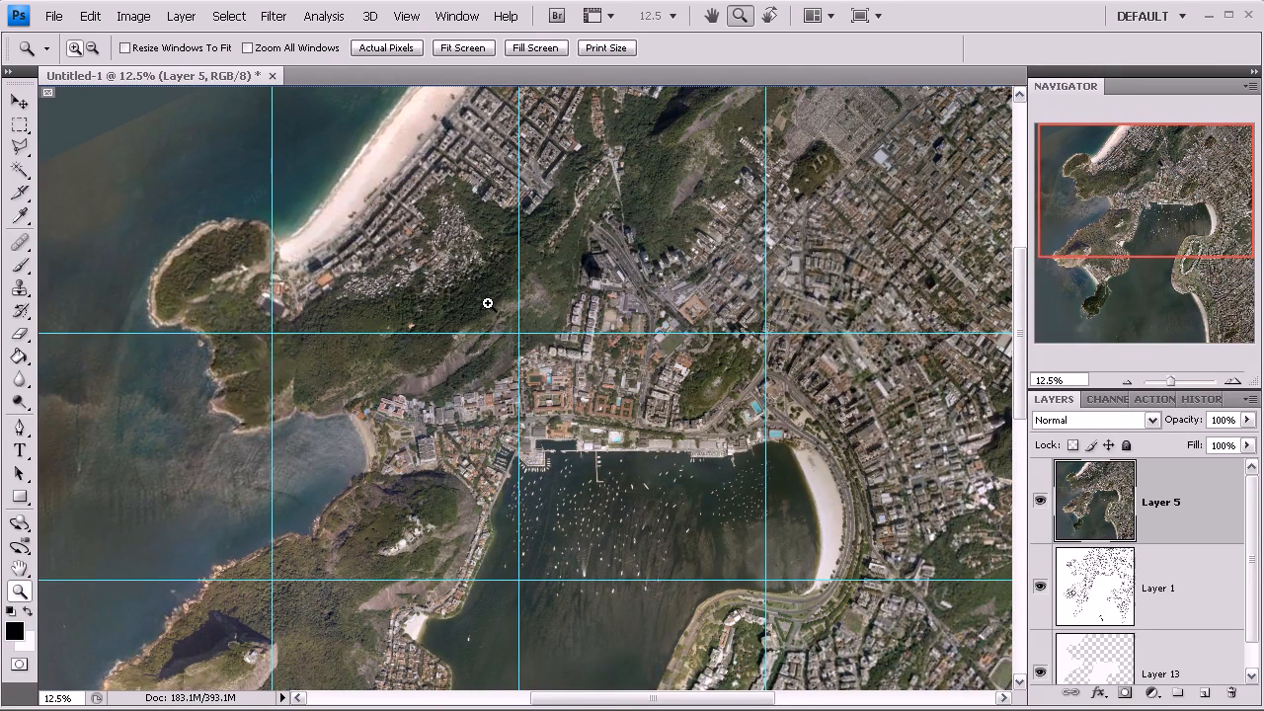
pyautogui.click(647, 483)
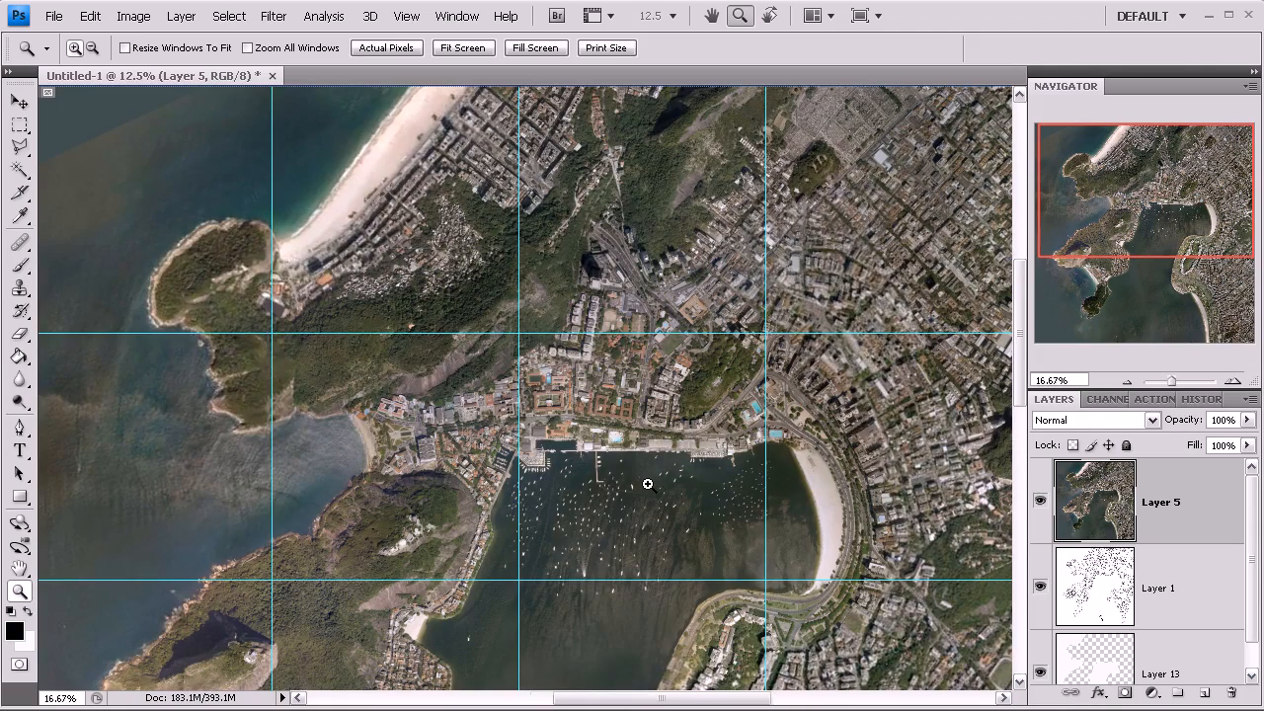
pyautogui.click(660, 468)
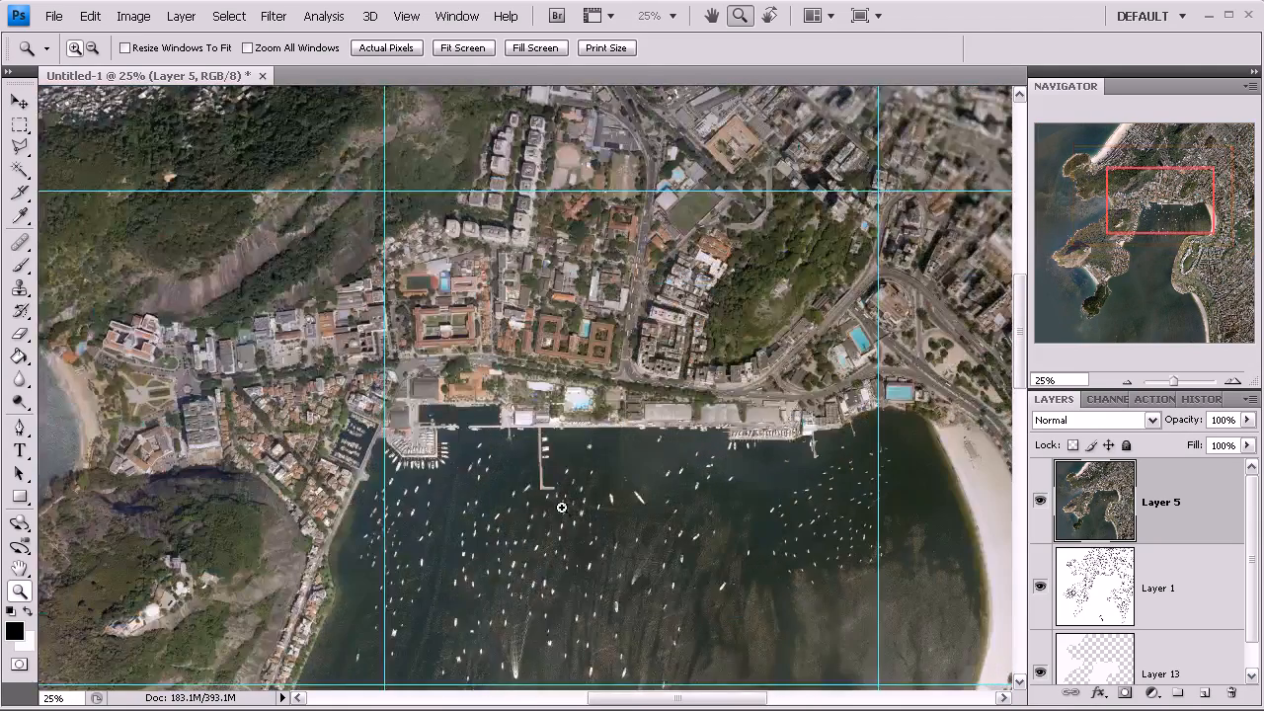
pyautogui.click(704, 428)
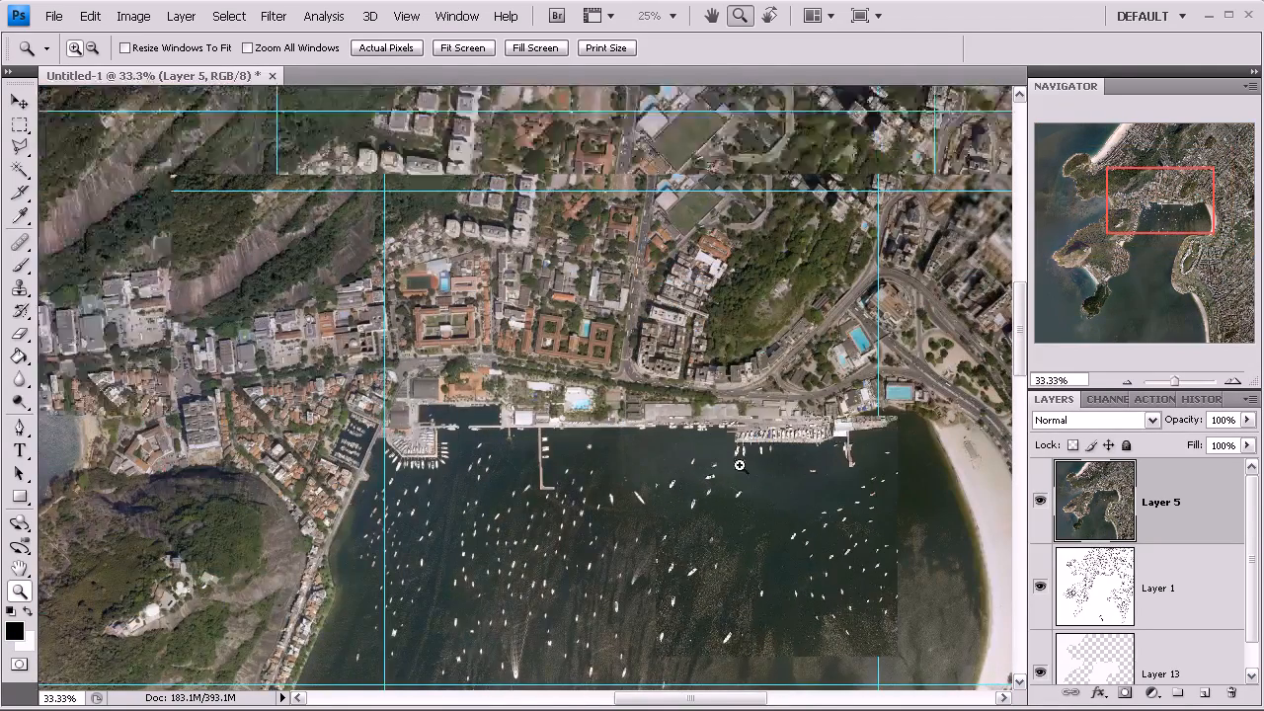
pyautogui.click(740, 465)
pyautogui.click(740, 465)
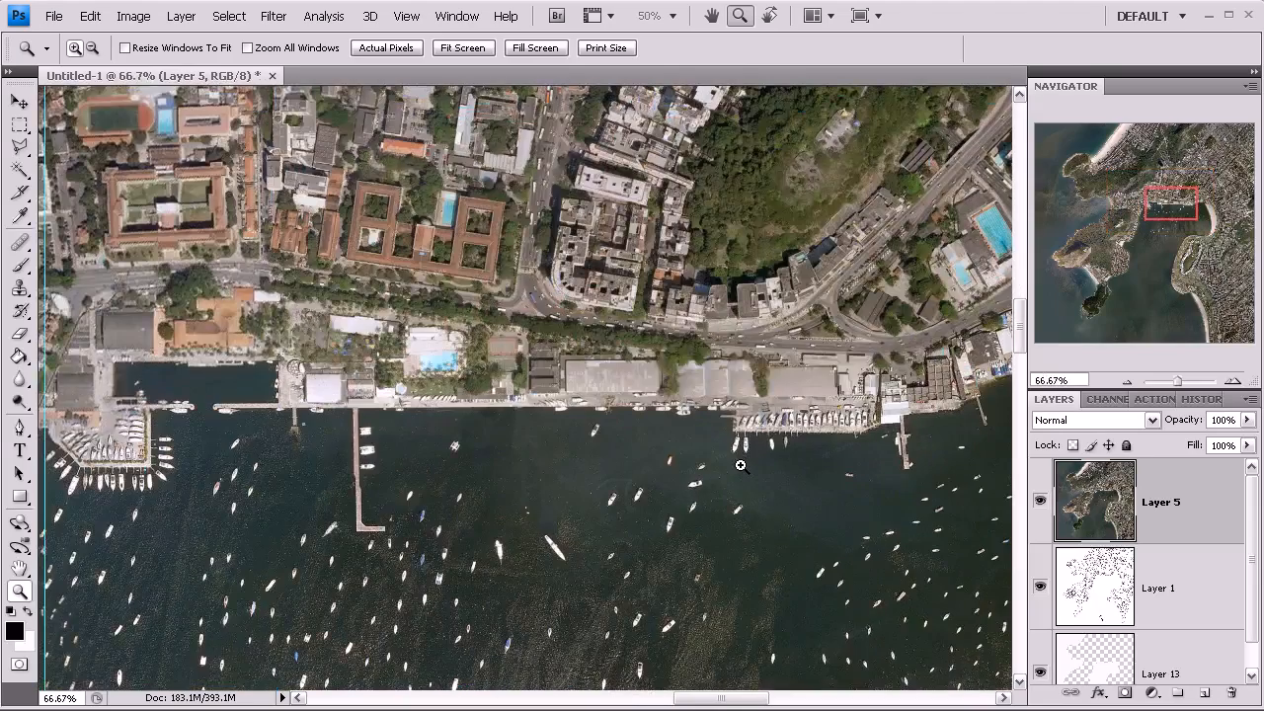
pyautogui.click(741, 465)
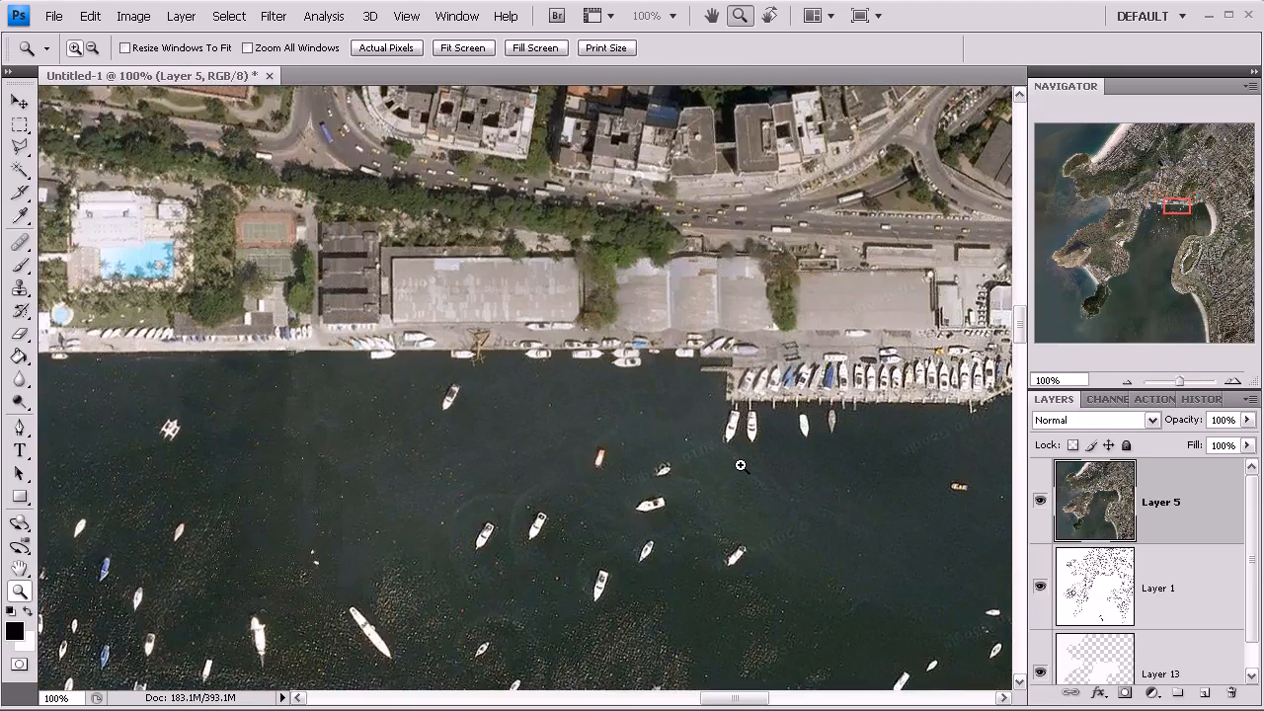
# - Inspect the beach and city blocks near the image's upper edge, then review the wider coastline at 8.33% magnification
pyautogui.moveTo(1176, 206); pyautogui.dragTo(1118, 137)
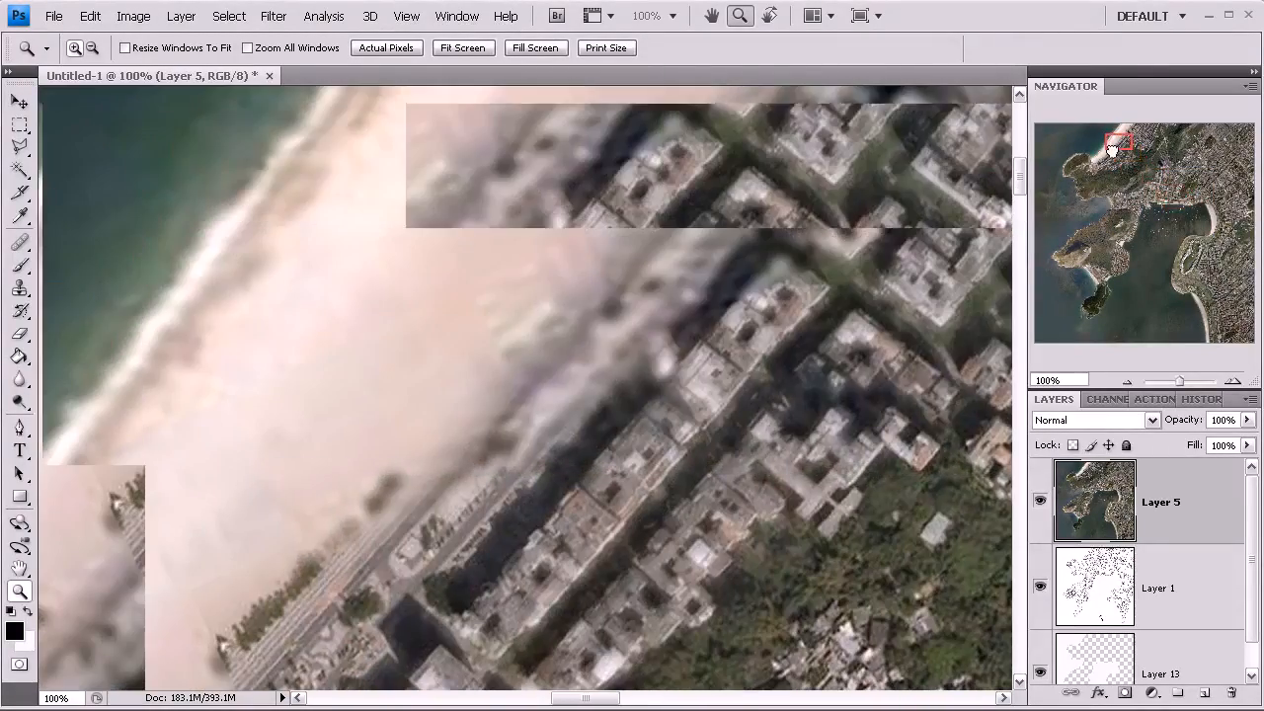
pyautogui.click(1128, 379)
pyautogui.click(1128, 379)
pyautogui.click(1128, 379)
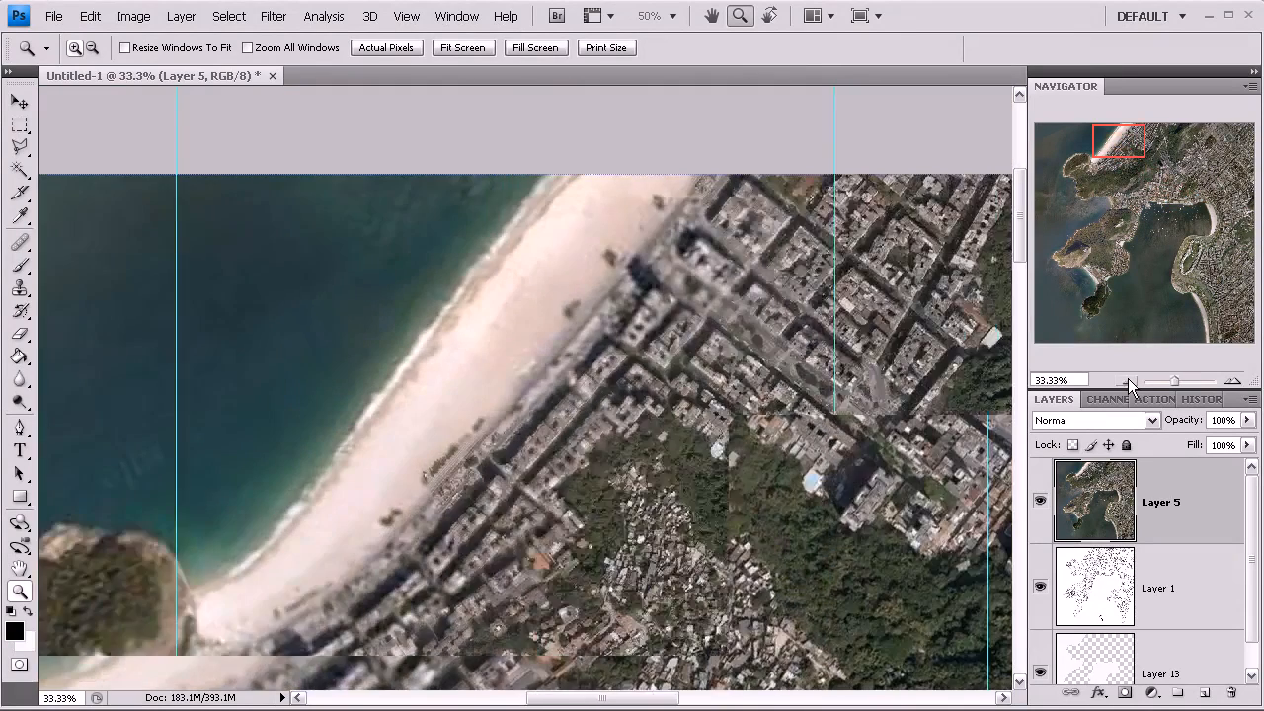
pyautogui.click(1128, 379)
pyautogui.click(1127, 379)
pyautogui.click(1128, 380)
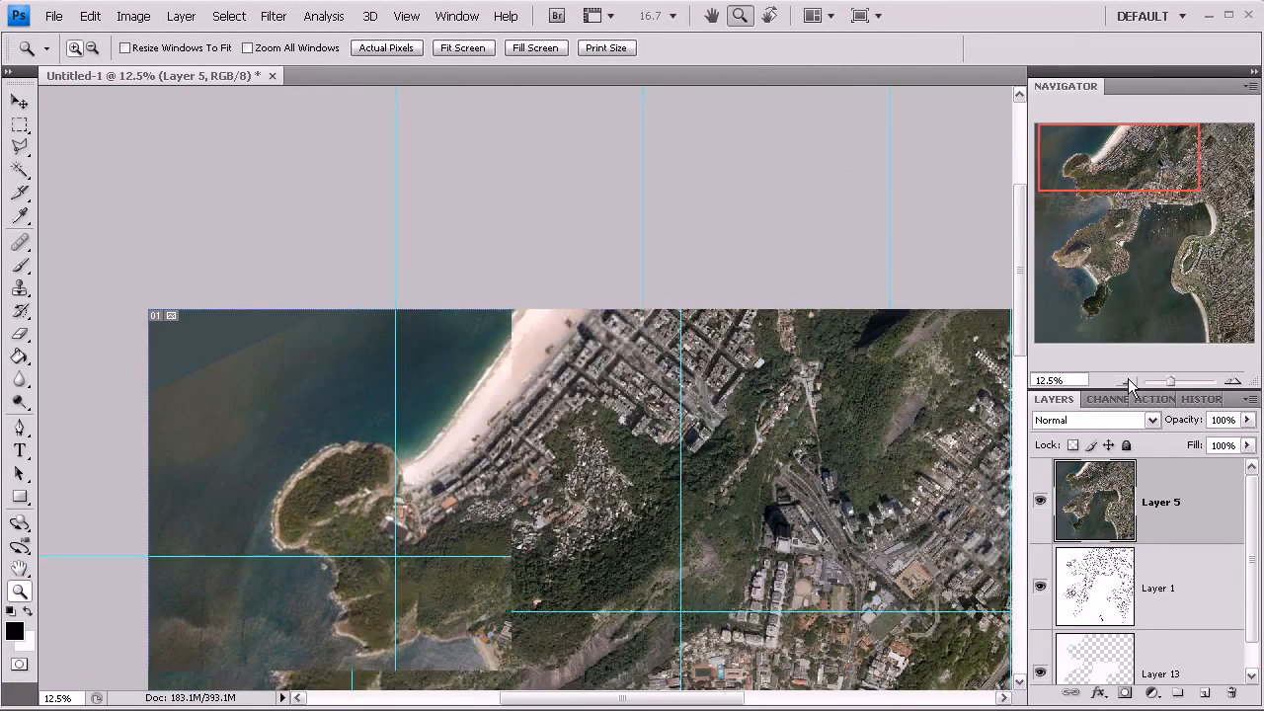
pyautogui.click(1129, 186)
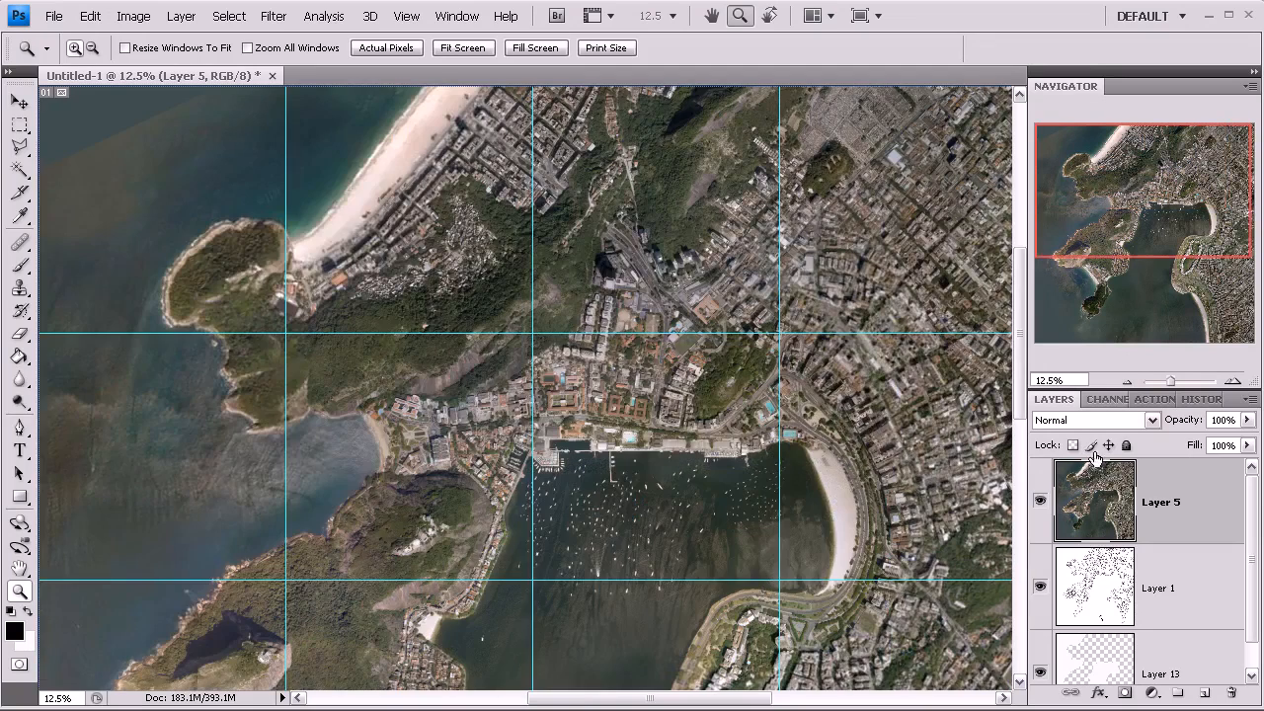
pyautogui.click(1128, 380)
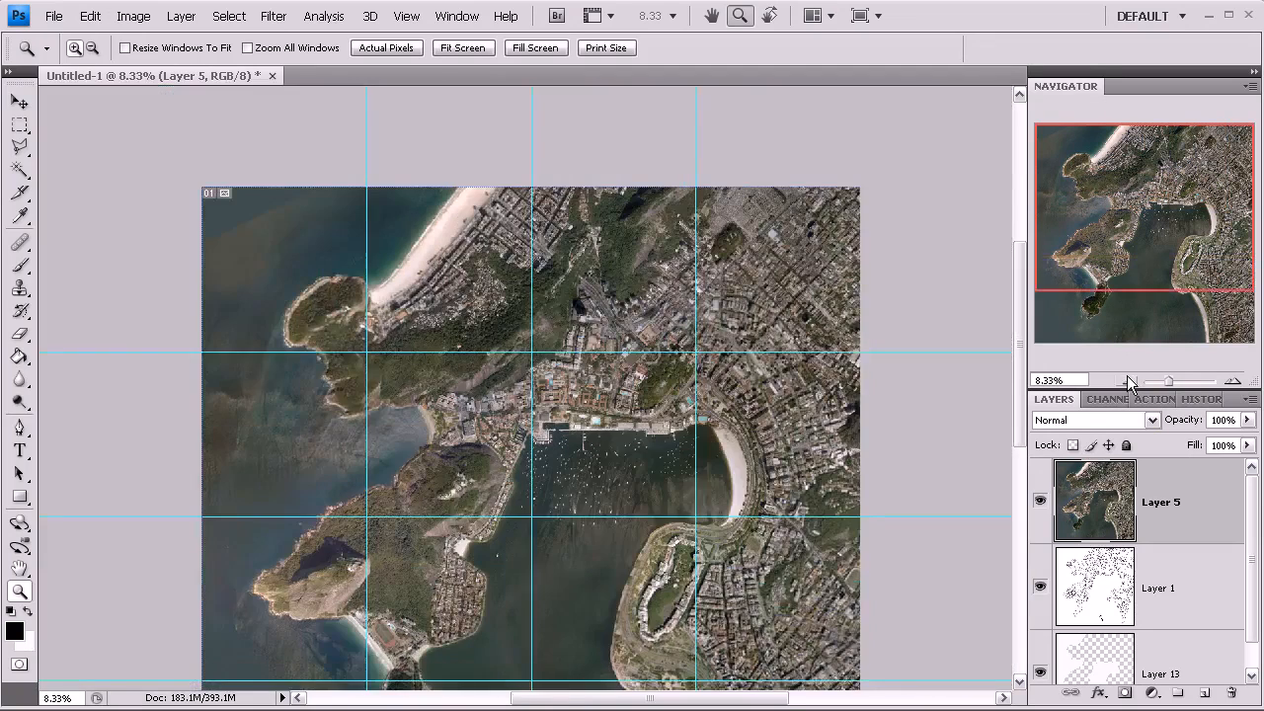
# - Select the sea in the image's upper-left part with the Polygonal Lasso, following the beach and headland coastline and the straight guides
pyautogui.click(358, 343)
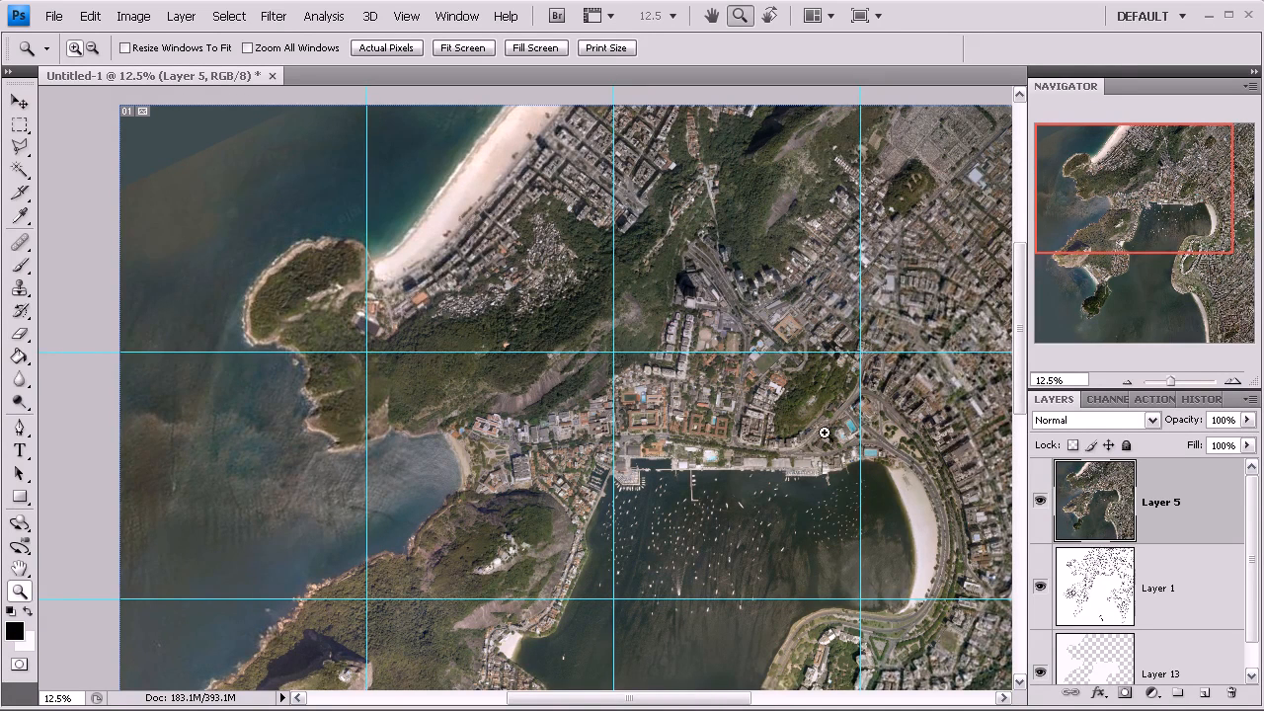
pyautogui.click(18, 148)
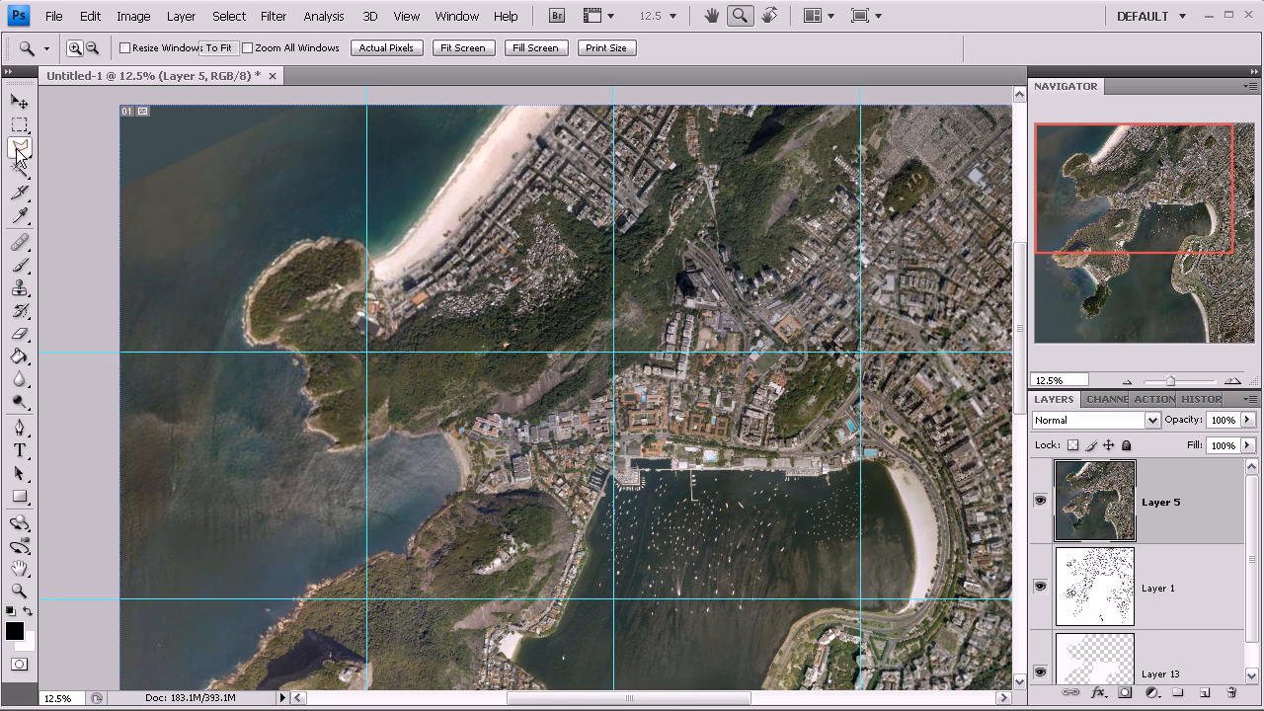
pyautogui.click(502, 109)
pyautogui.click(402, 246)
pyautogui.click(377, 264)
pyautogui.click(368, 254)
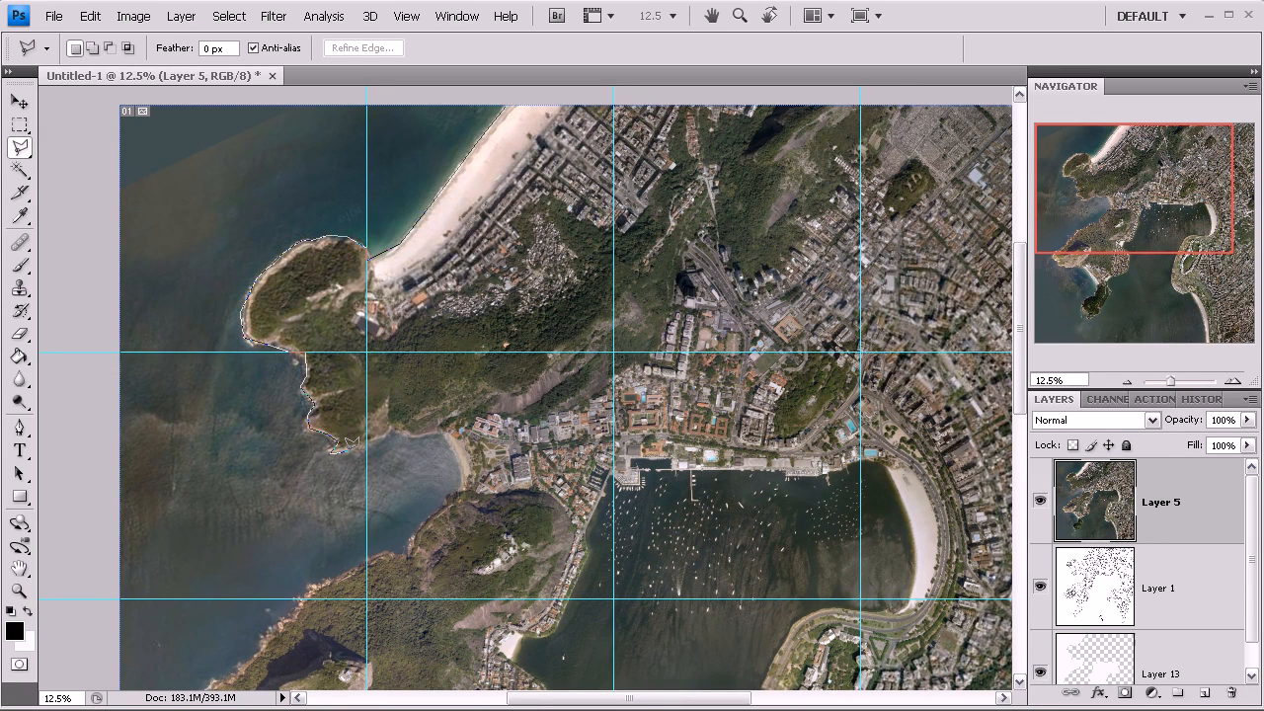
pyautogui.click(367, 597)
pyautogui.keyDown('shift'); pyautogui.click(108, 574); pyautogui.keyUp('shift')
pyautogui.keyDown('shift'); pyautogui.click(141, 94); pyautogui.keyUp('shift')
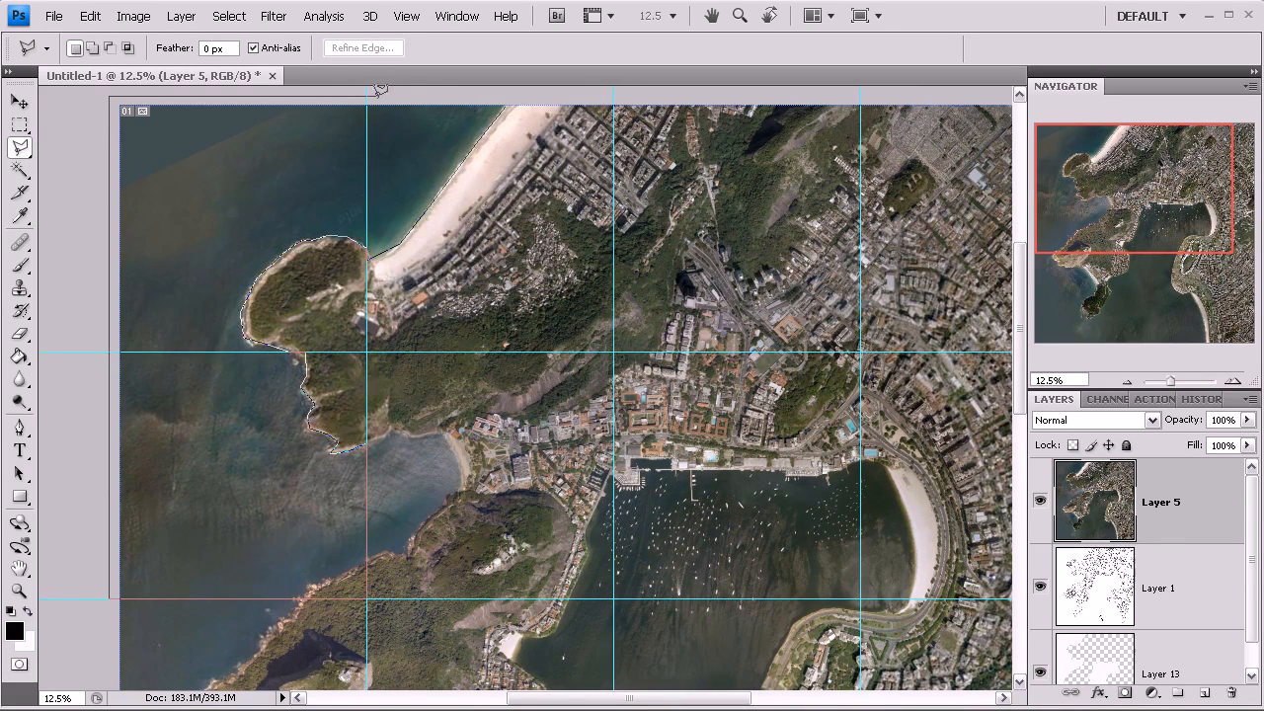
pyautogui.doubleClick(434, 96)
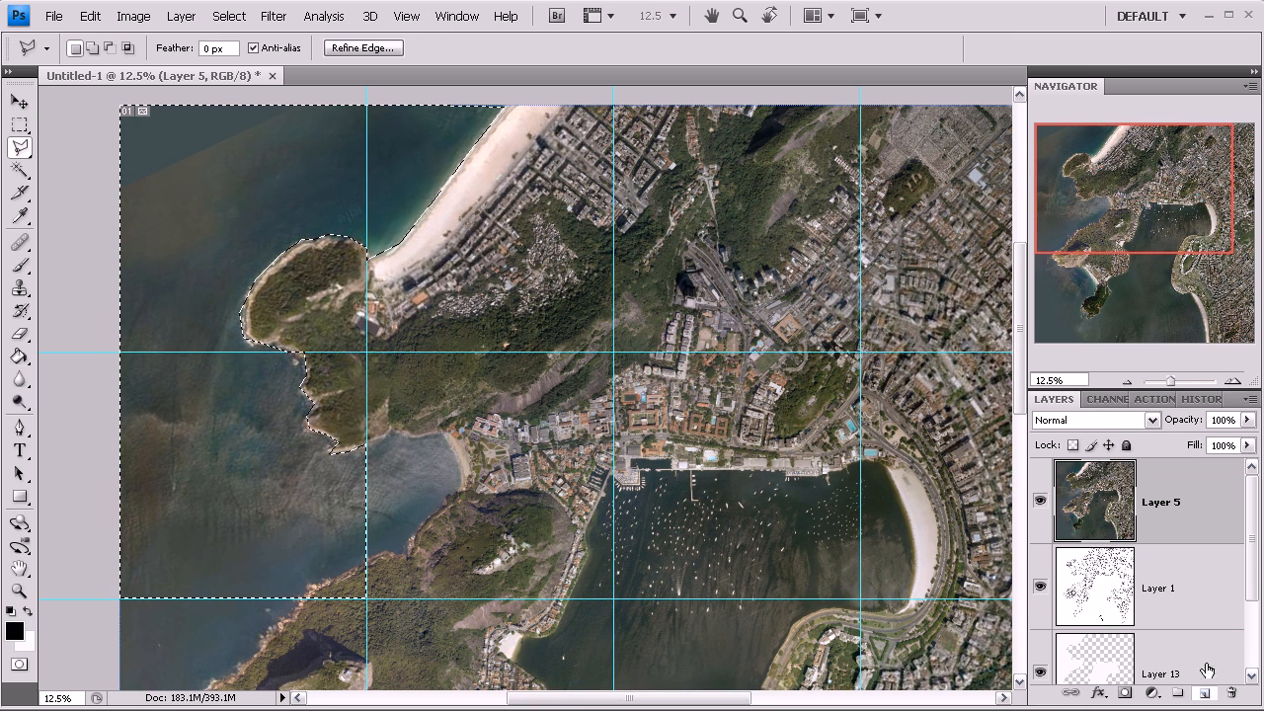
# - Fill the selected sea area with white on a new layer using the Paint Bucket, and deselect it
pyautogui.click(1203, 695)
pyautogui.press('x')
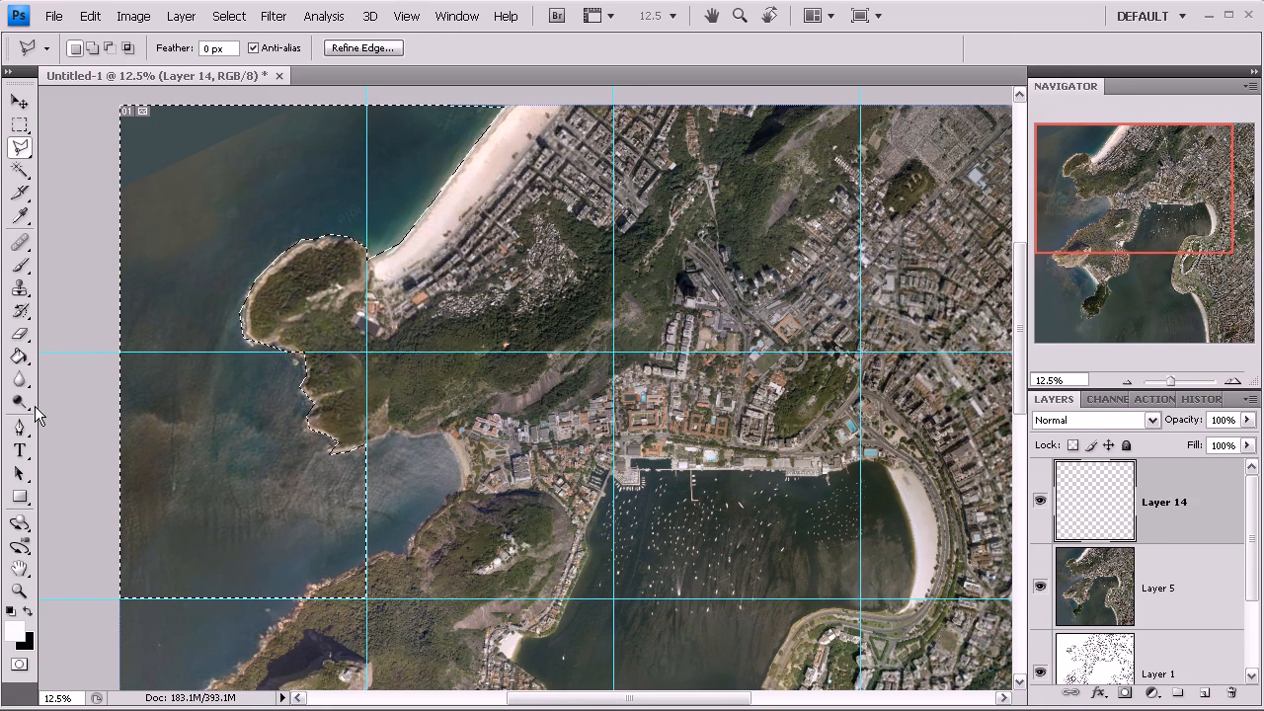
pyautogui.click(20, 357)
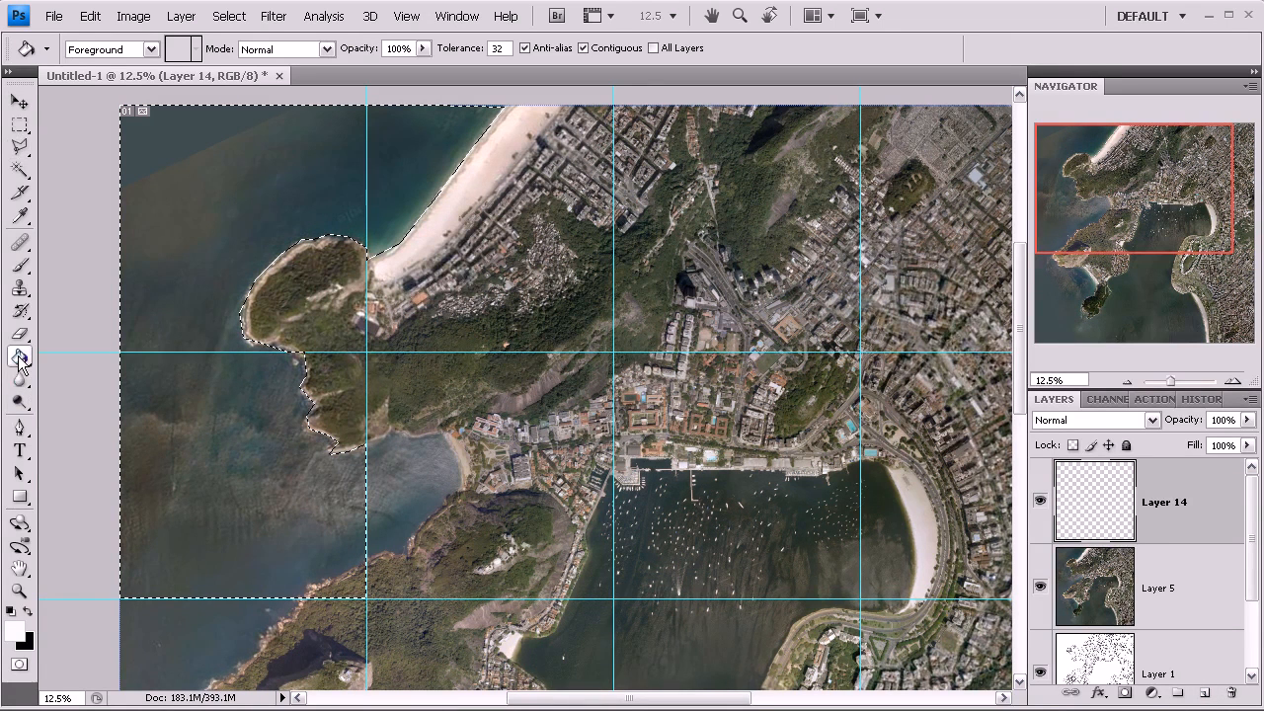
pyautogui.click(189, 231)
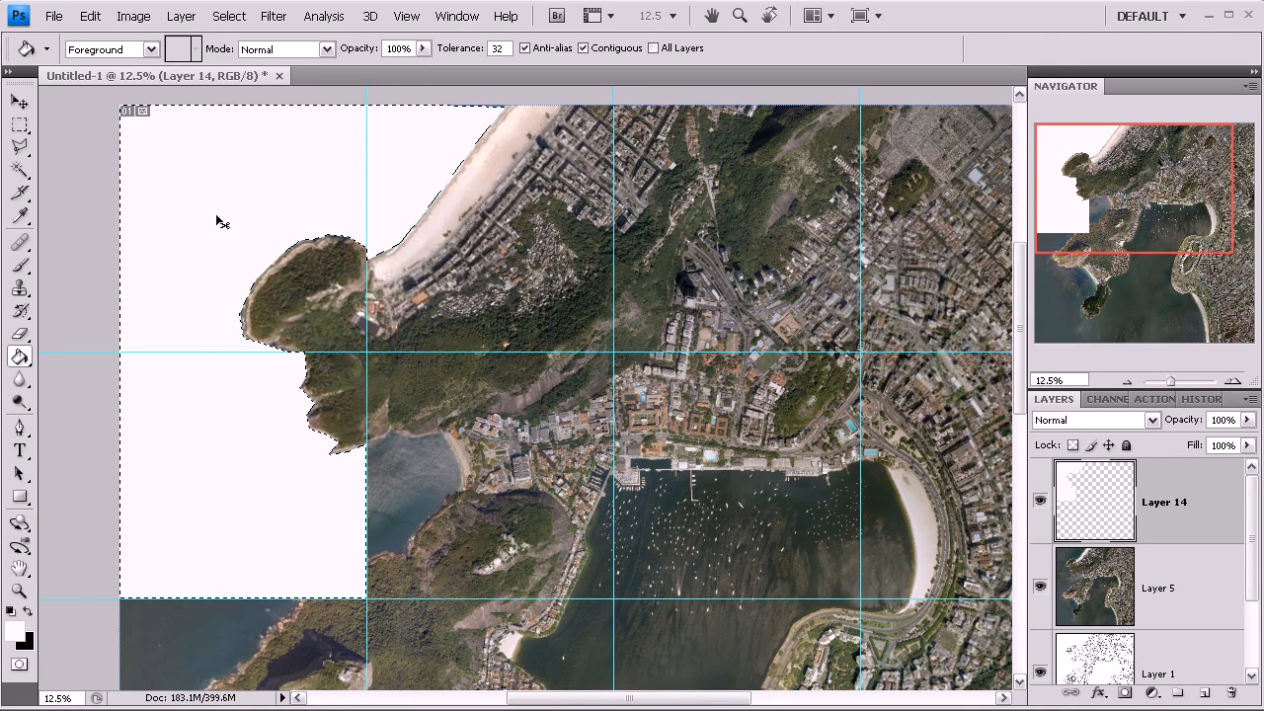
pyautogui.click(229, 16)
pyautogui.click(232, 54)
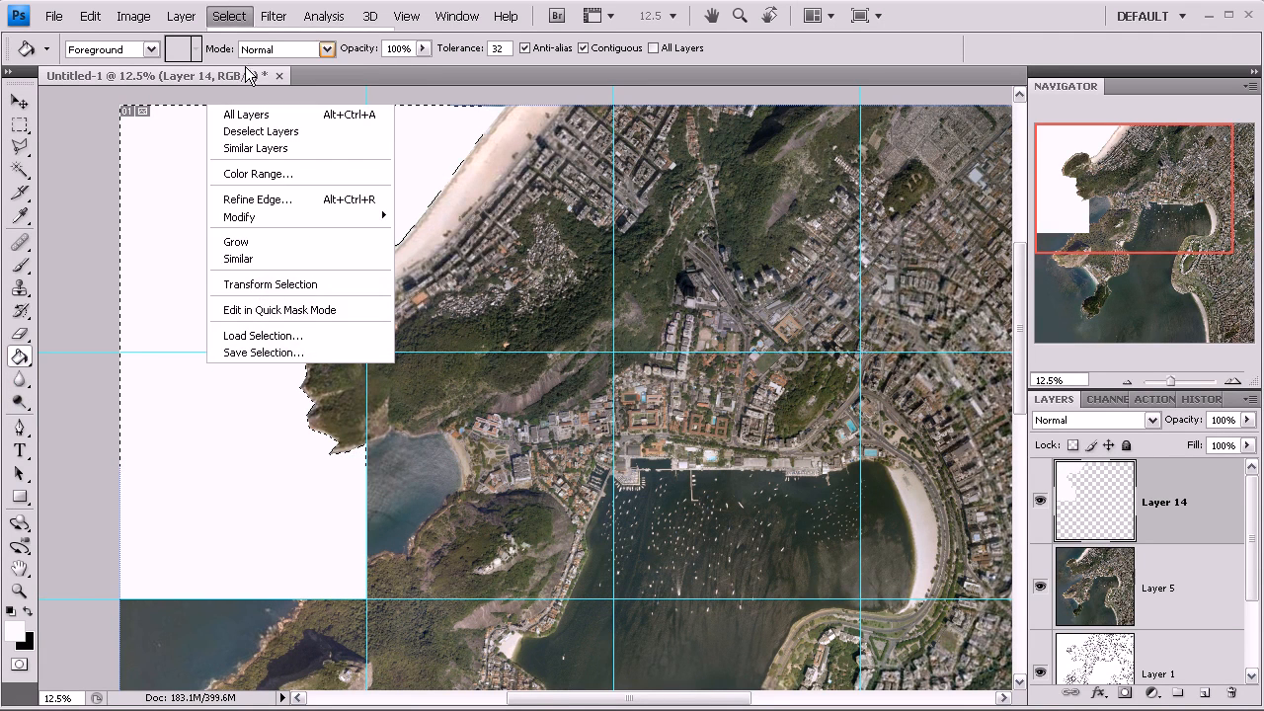
# - Add a new layer directly above Layer 5 and fill it completely with black
pyautogui.click(1170, 585)
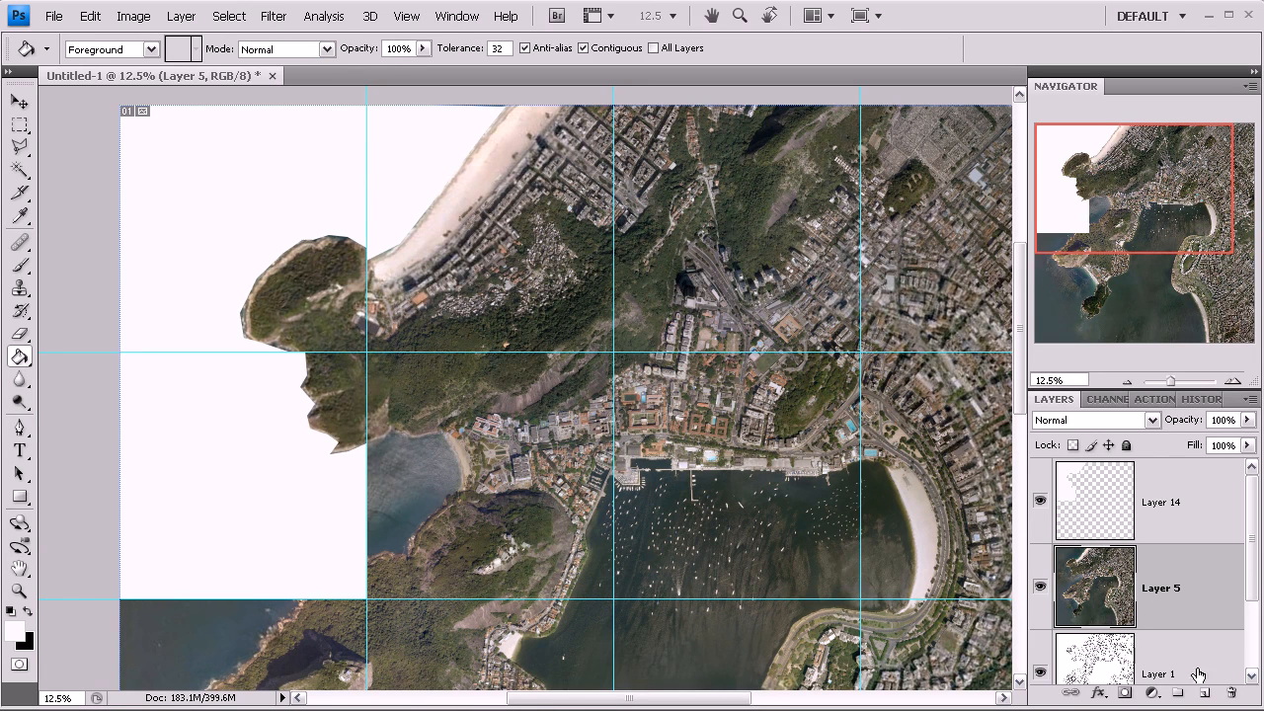
pyautogui.click(1210, 696)
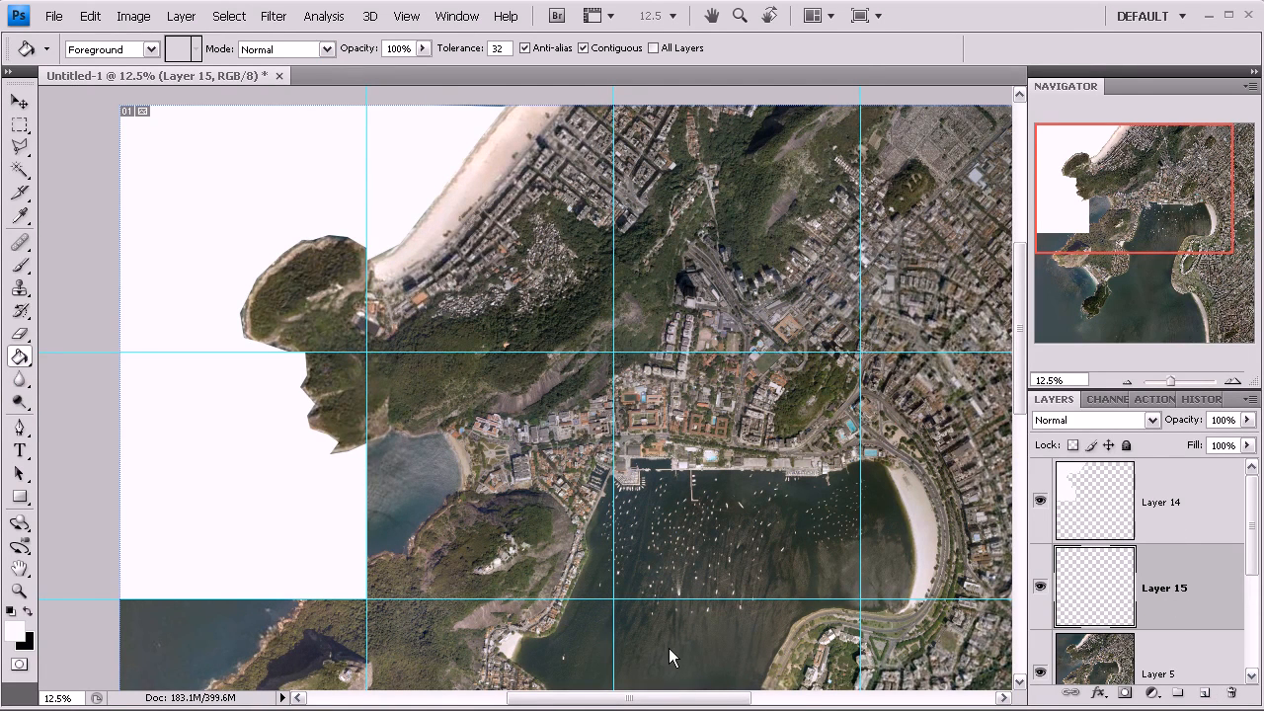
pyautogui.click(27, 614)
pyautogui.click(356, 346)
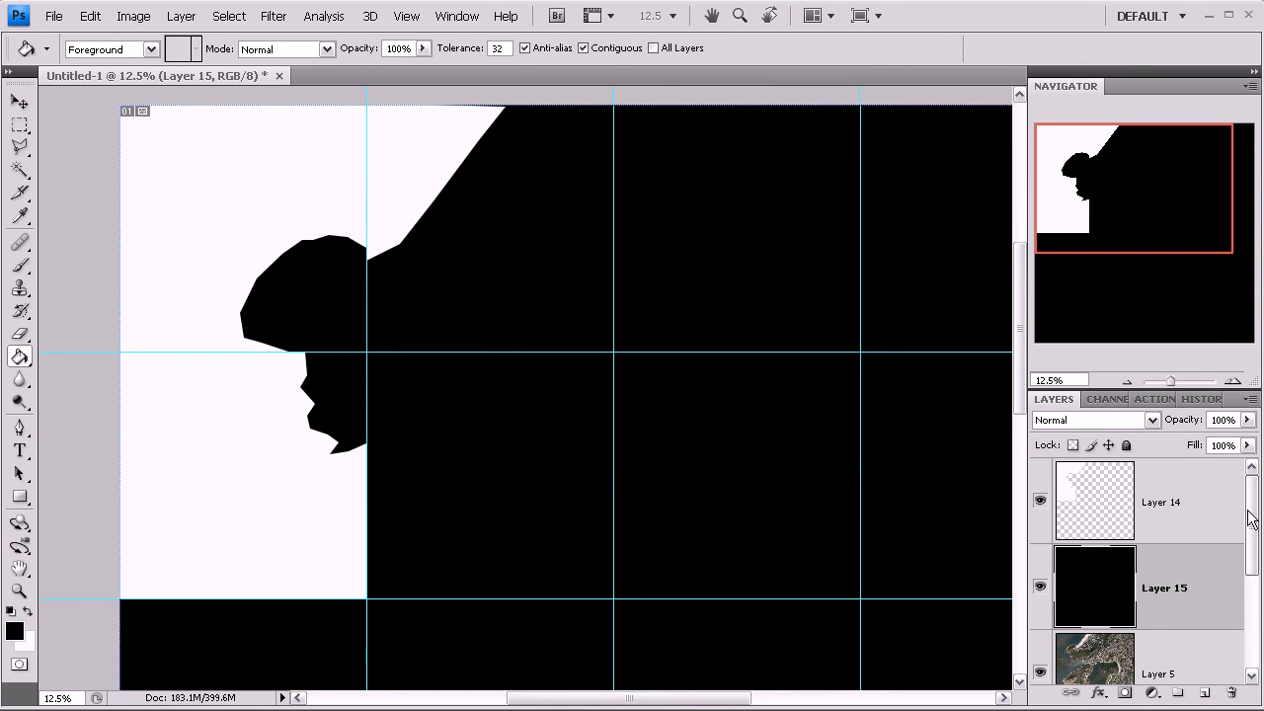
# - Move the finished white water mask, Layer 13, above the black layer and hide the partial sea fill on Layer 14
pyautogui.moveTo(1256, 526); pyautogui.dragTo(1200, 479)
pyautogui.click(1202, 638)
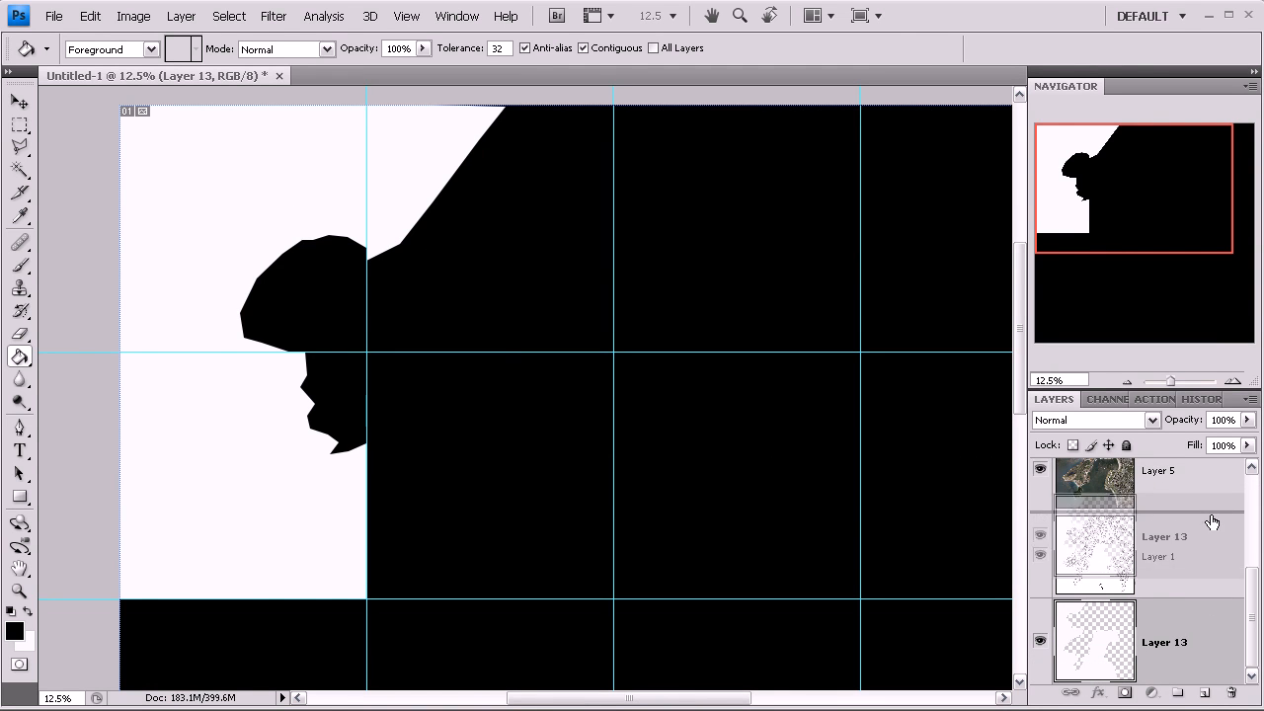
pyautogui.moveTo(1238, 572); pyautogui.dragTo(1192, 542)
pyautogui.scroll(1, 1195, 573)
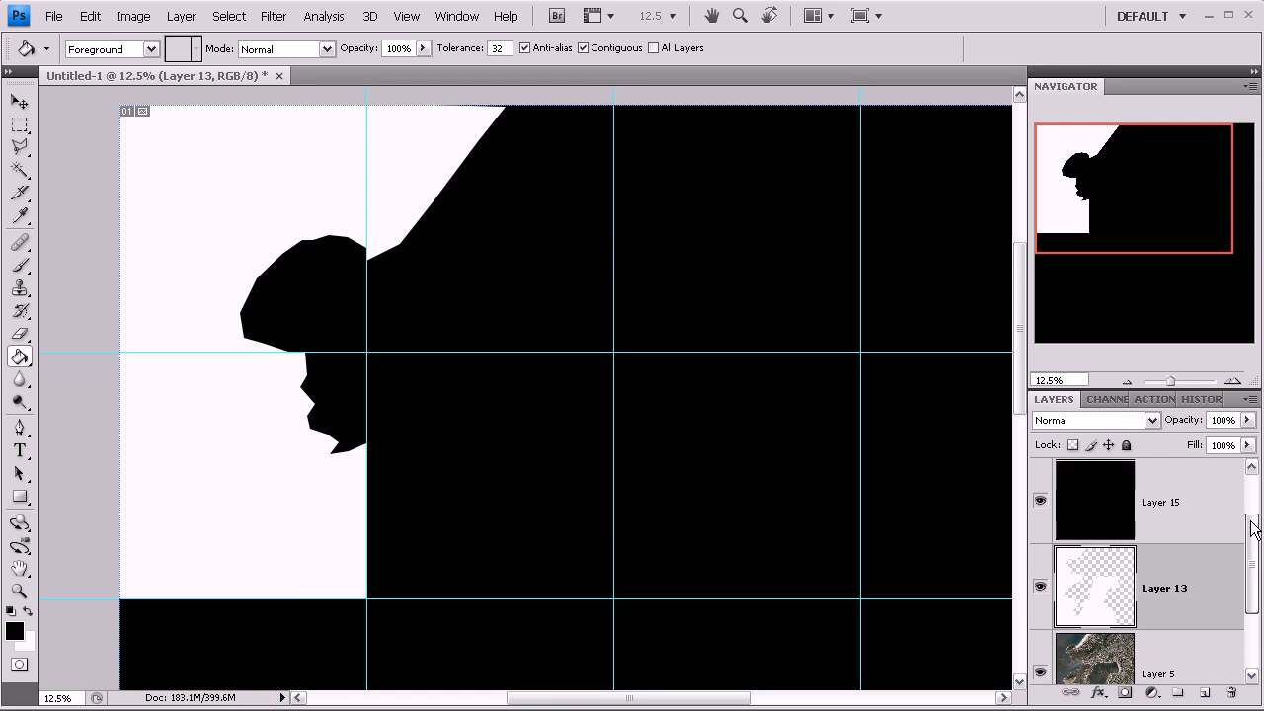
pyautogui.moveTo(1200, 588); pyautogui.dragTo(1144, 509)
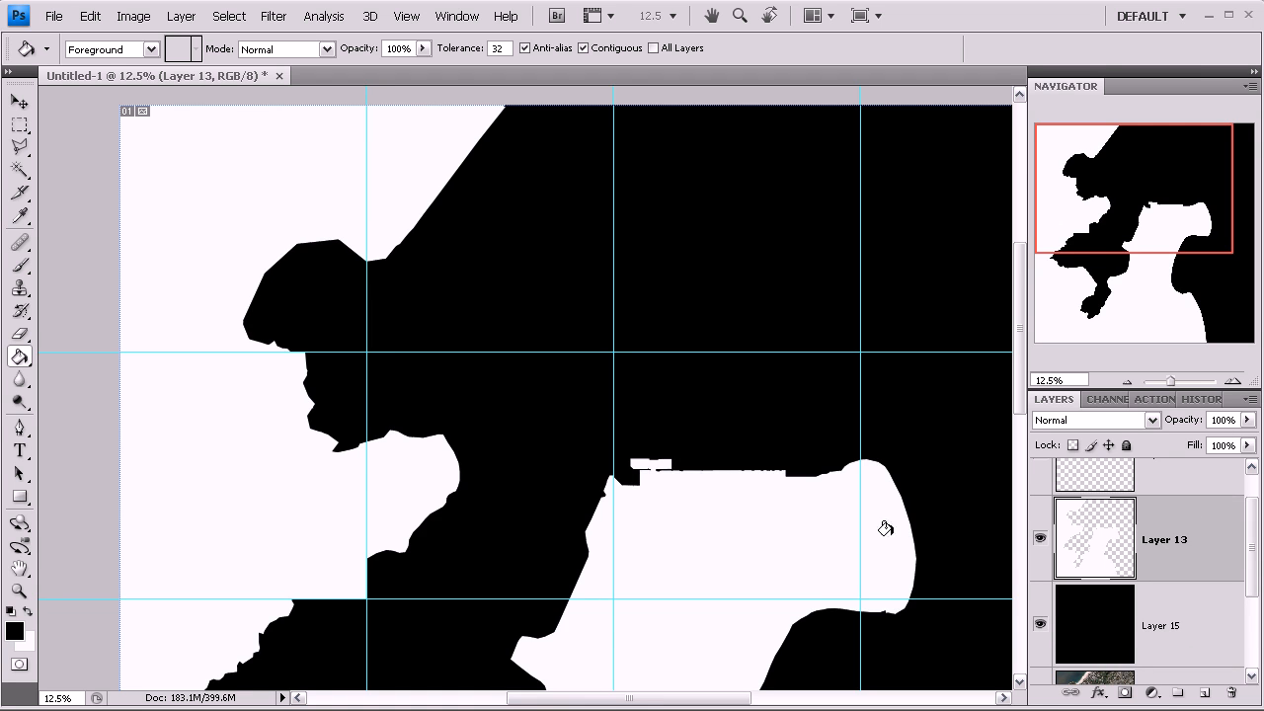
pyautogui.scroll(1, 1253, 523)
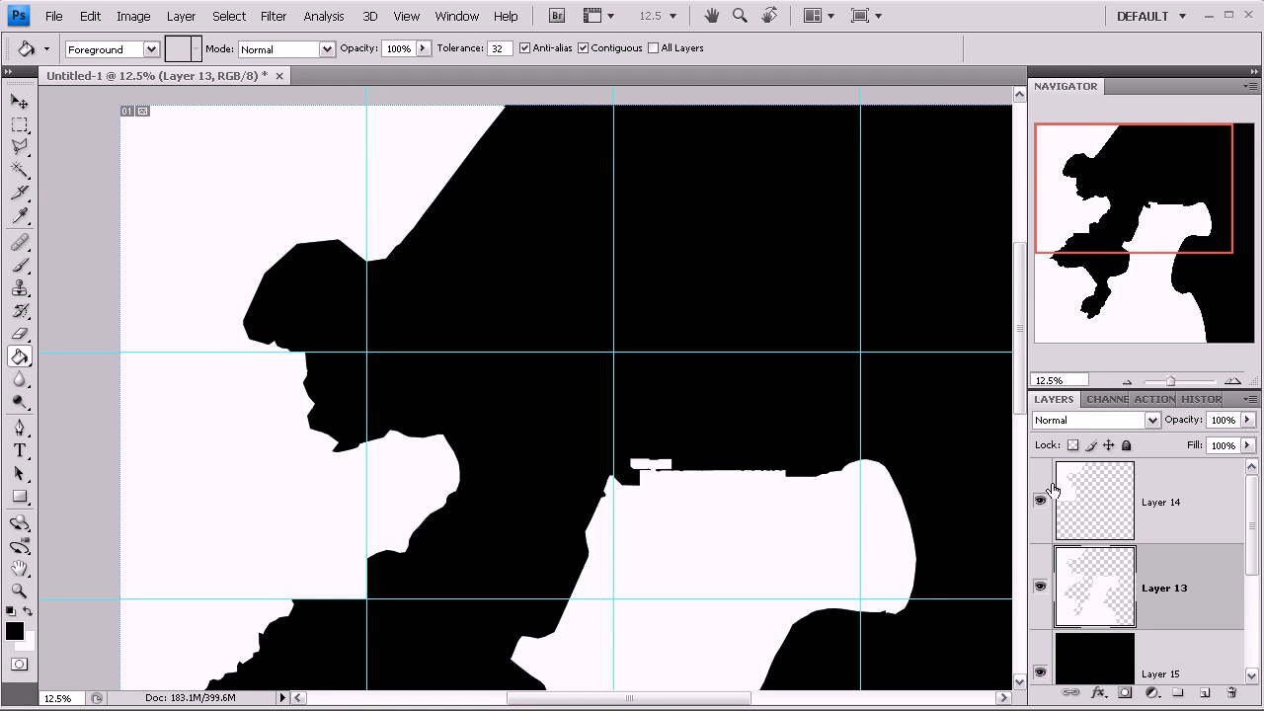
pyautogui.click(1042, 502)
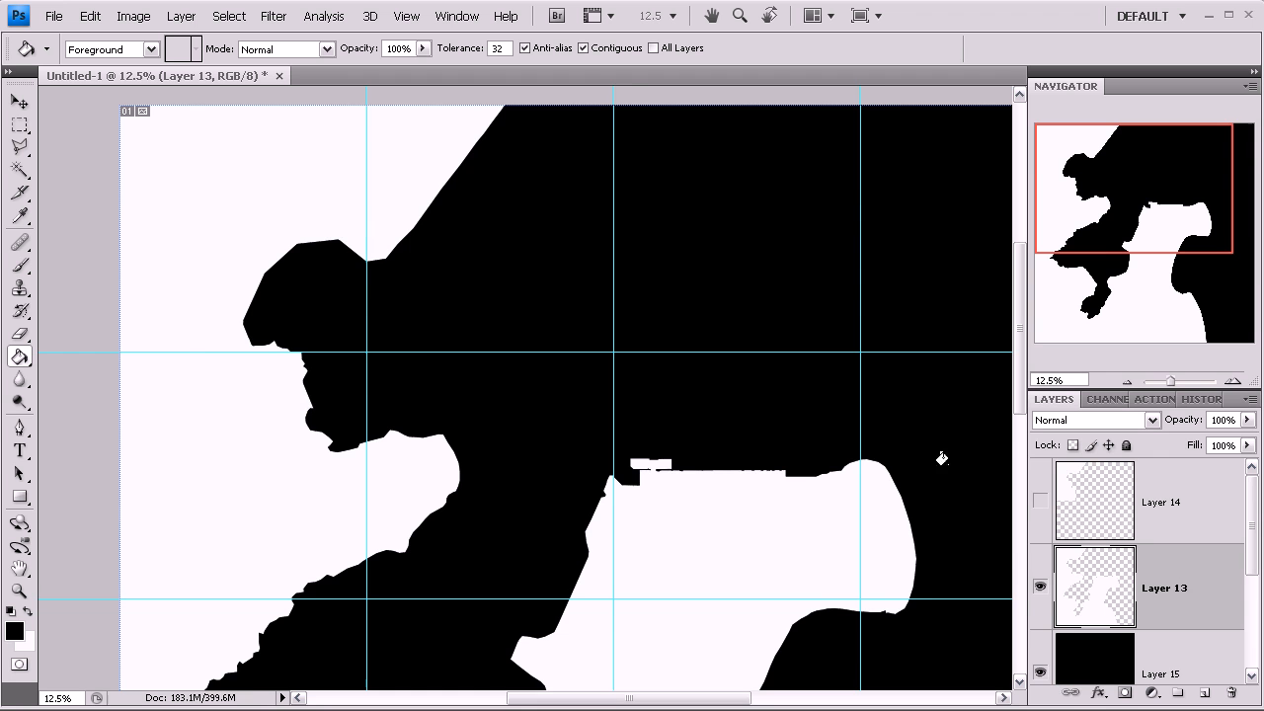
# - Compare the white water mask with the satellite image by toggling the visibility of the black layer and Layer 13
pyautogui.click(1127, 381)
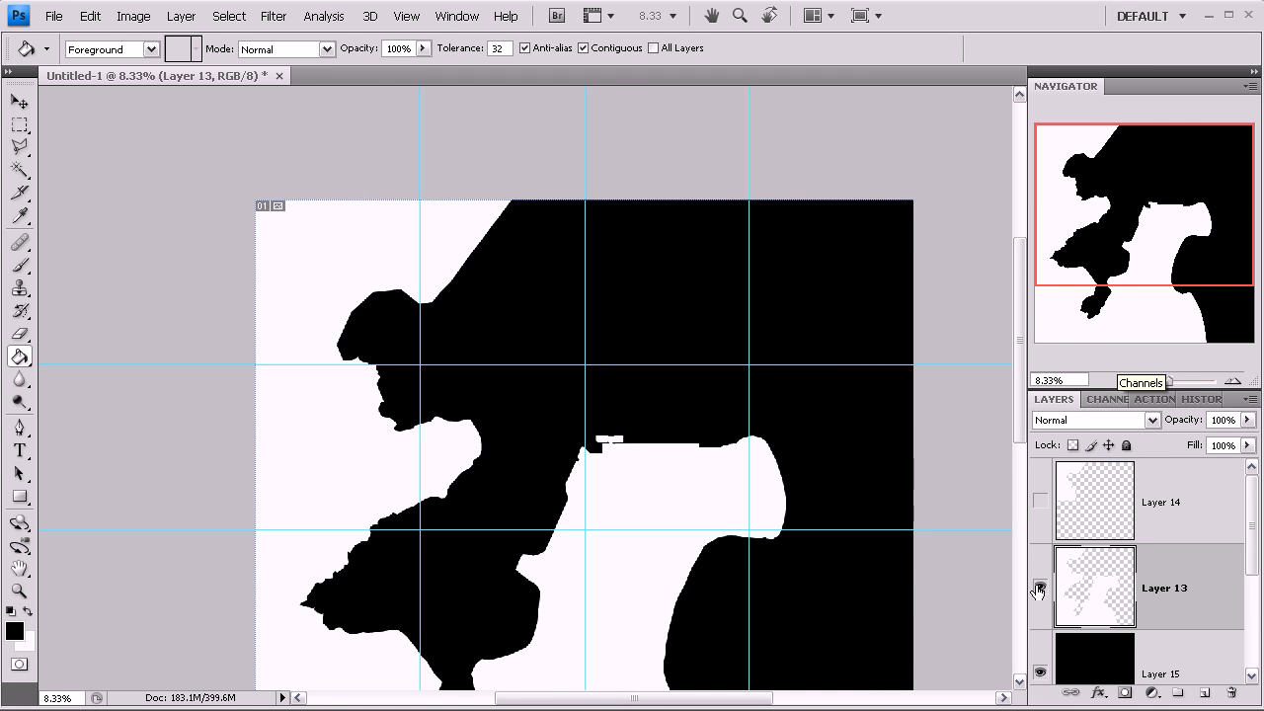
pyautogui.click(1042, 673)
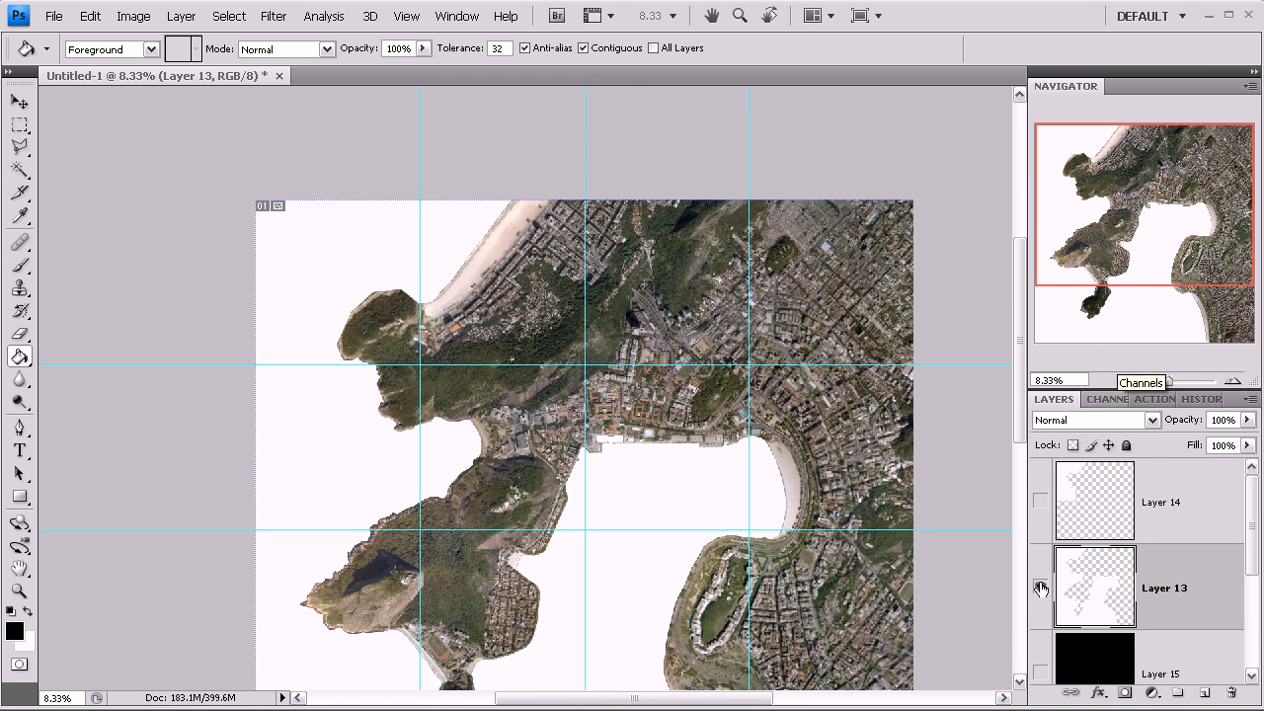
pyautogui.click(1041, 588)
pyautogui.click(1041, 589)
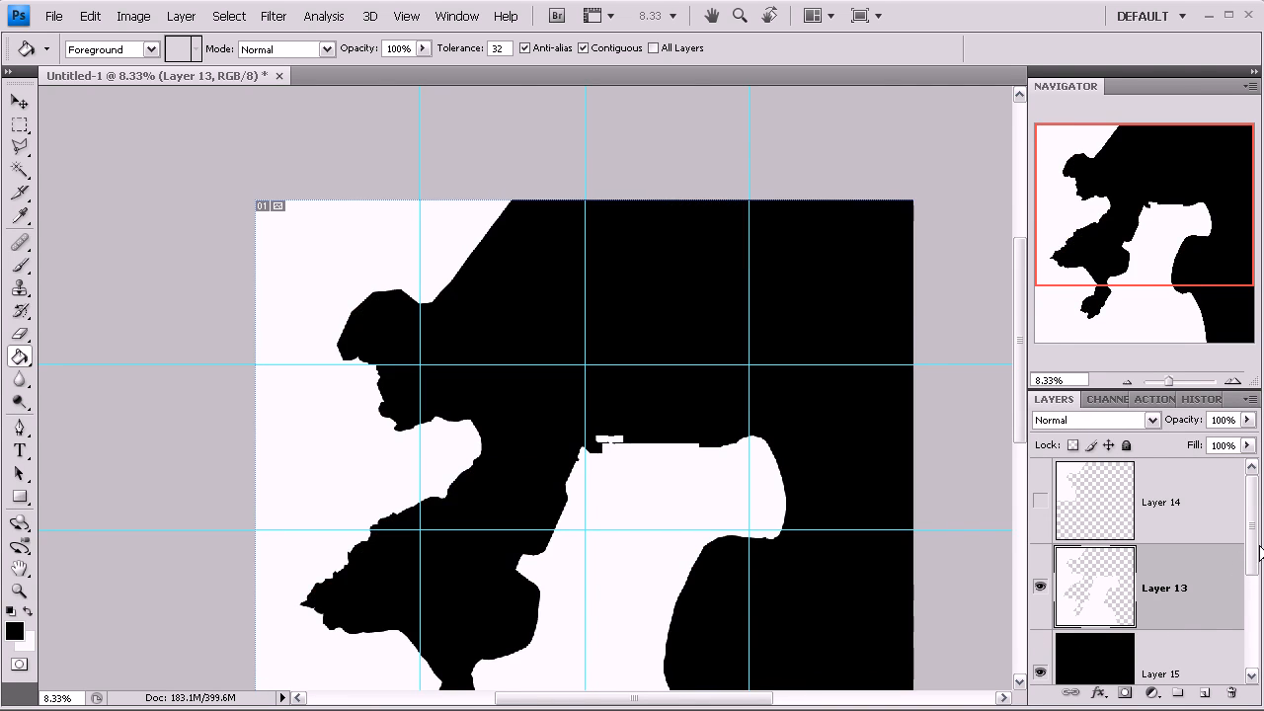
# - Merge the white water mask, Layer 13, with the black layer beneath it into a single layer
pyautogui.scroll(-2, 1255, 581)
pyautogui.moveTo(1254, 581); pyautogui.dragTo(1254, 591)
pyautogui.click(1208, 568)
pyautogui.keyDown('shift'); pyautogui.click(1208, 522); pyautogui.keyUp('shift')
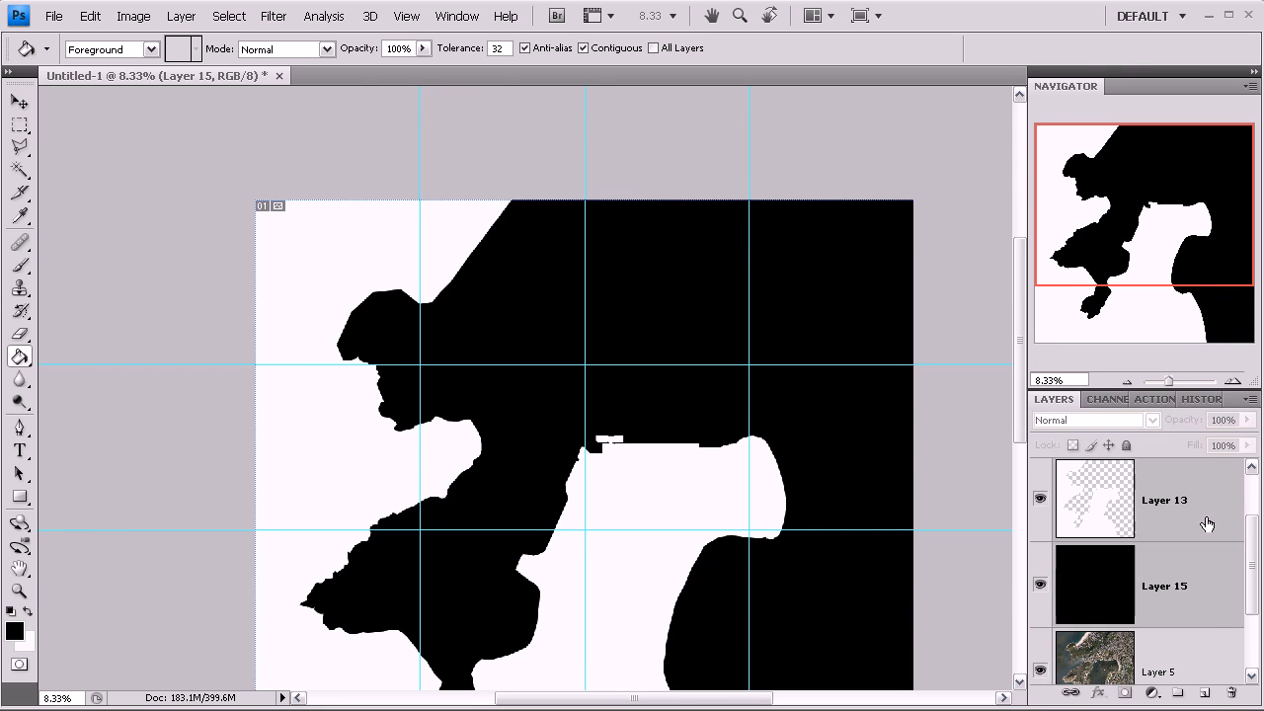
pyautogui.rightClick(1206, 518)
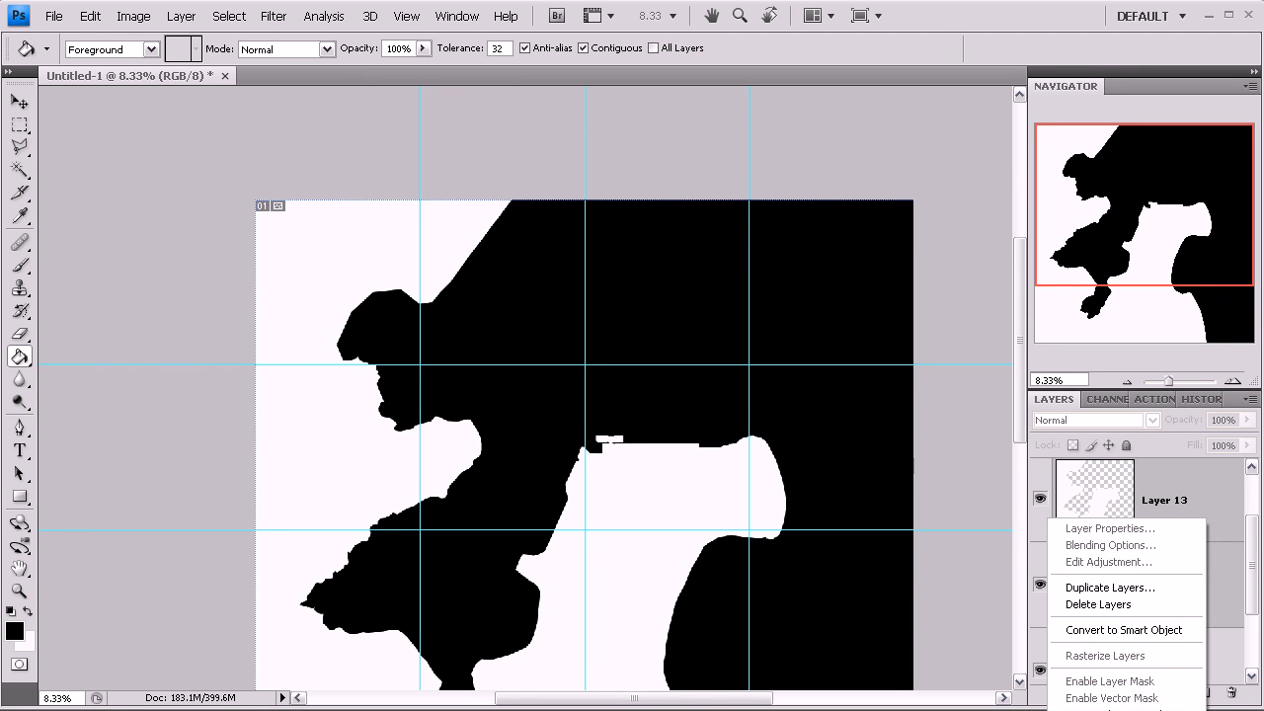
pyautogui.click(1101, 710)
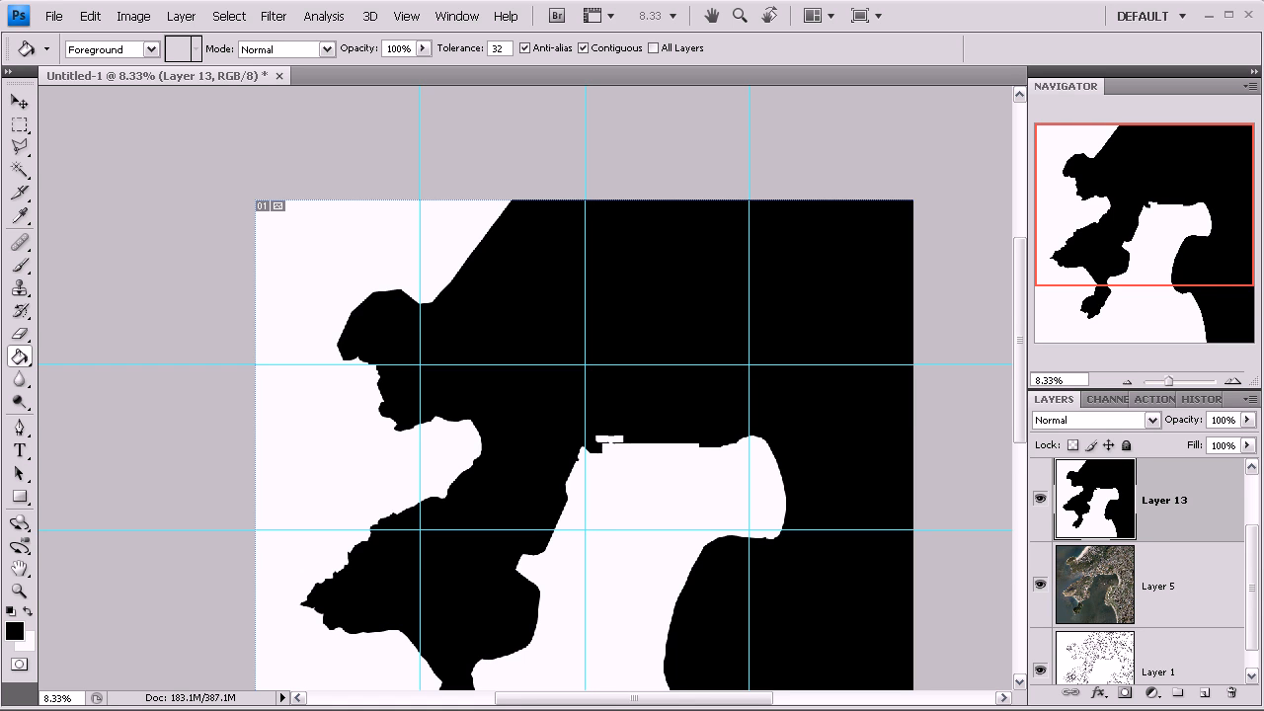
# - Delete the hidden partial sea fill, Layer 14
pyautogui.moveTo(1254, 569); pyautogui.dragTo(1254, 526)
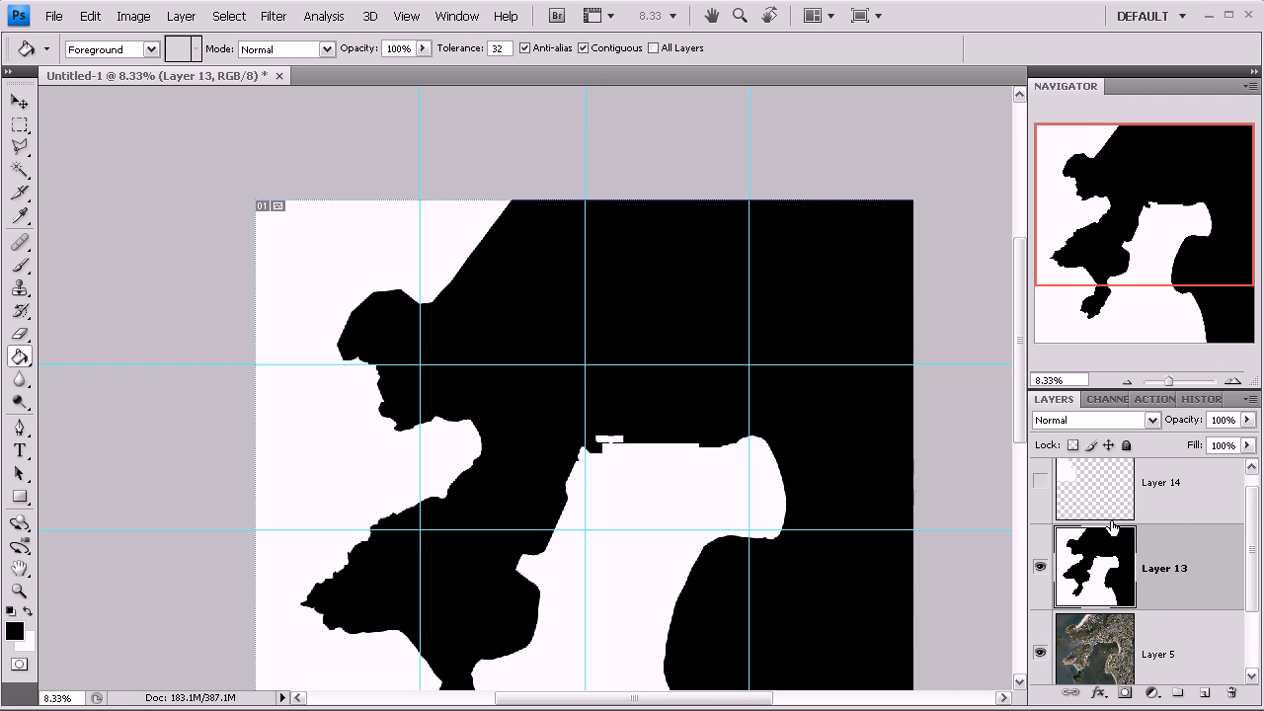
pyautogui.click(1186, 499)
pyautogui.click(1233, 692)
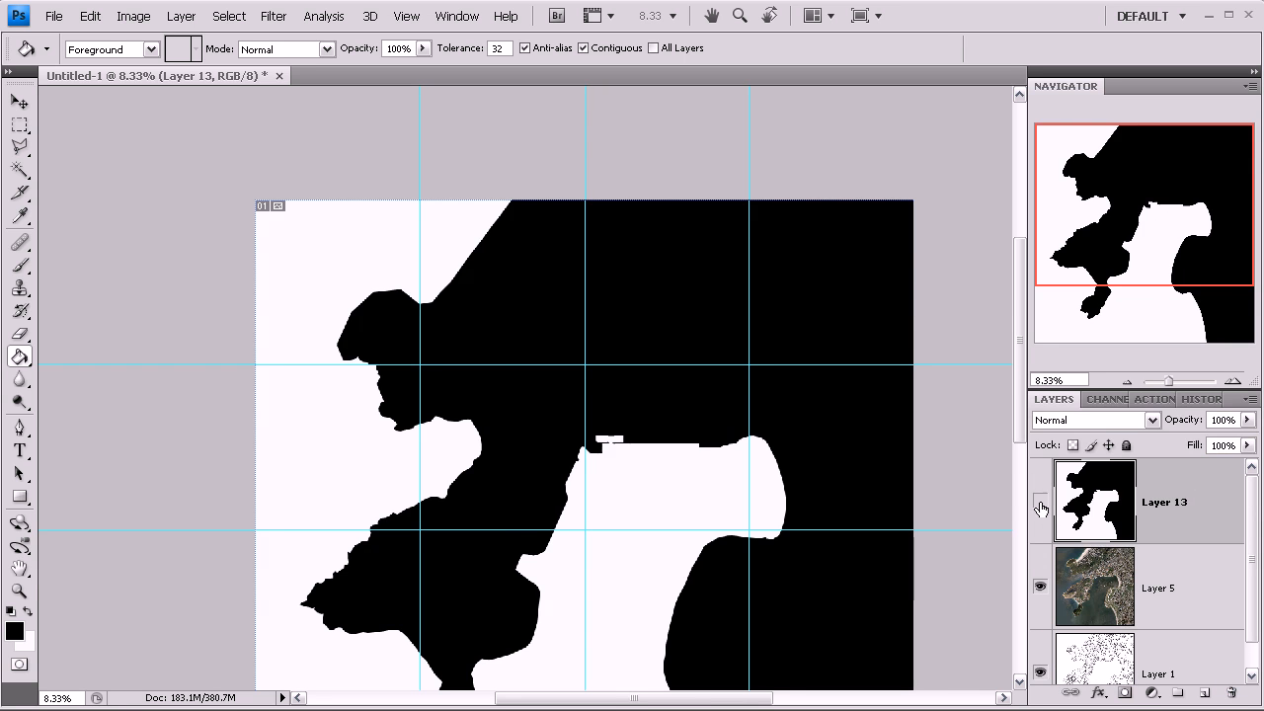
# - Compare the merged mask, Layer 13, with the satellite image on Layer 5 and the line map on Layer 1 by toggling layer visibility
pyautogui.click(1041, 504)
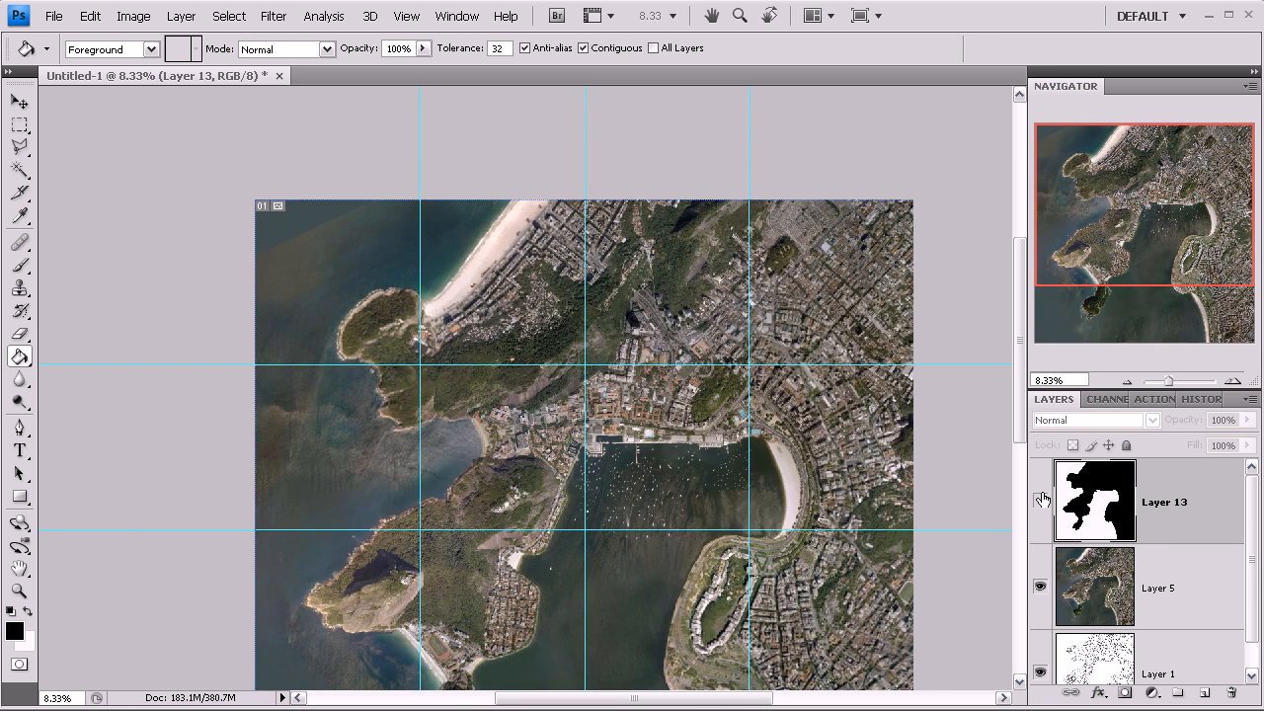
pyautogui.click(1041, 504)
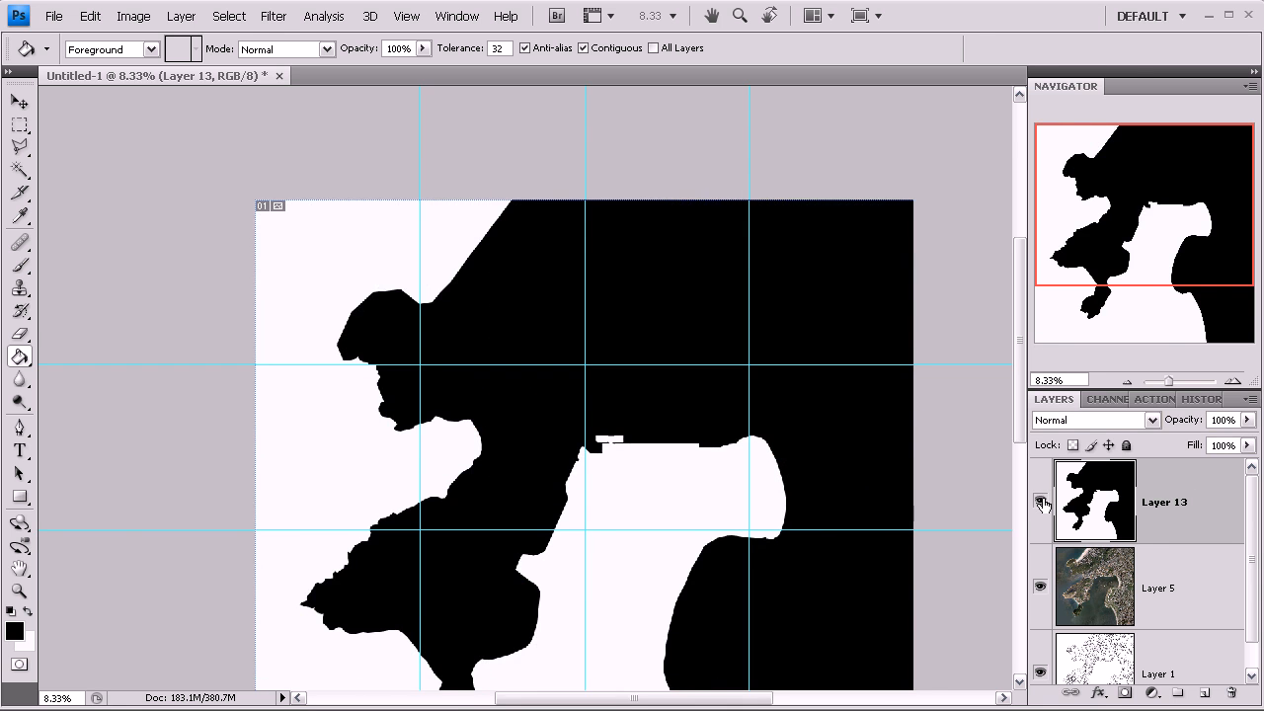
pyautogui.click(1040, 587)
pyautogui.click(1044, 502)
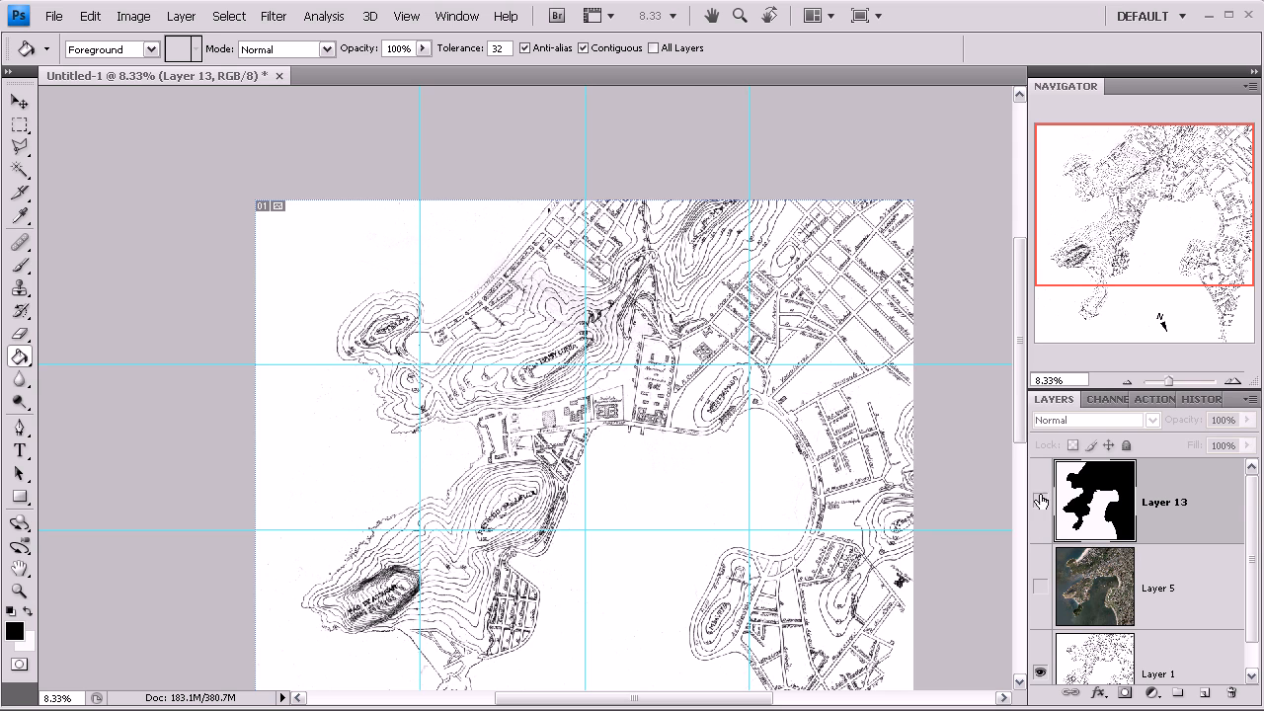
pyautogui.click(1039, 504)
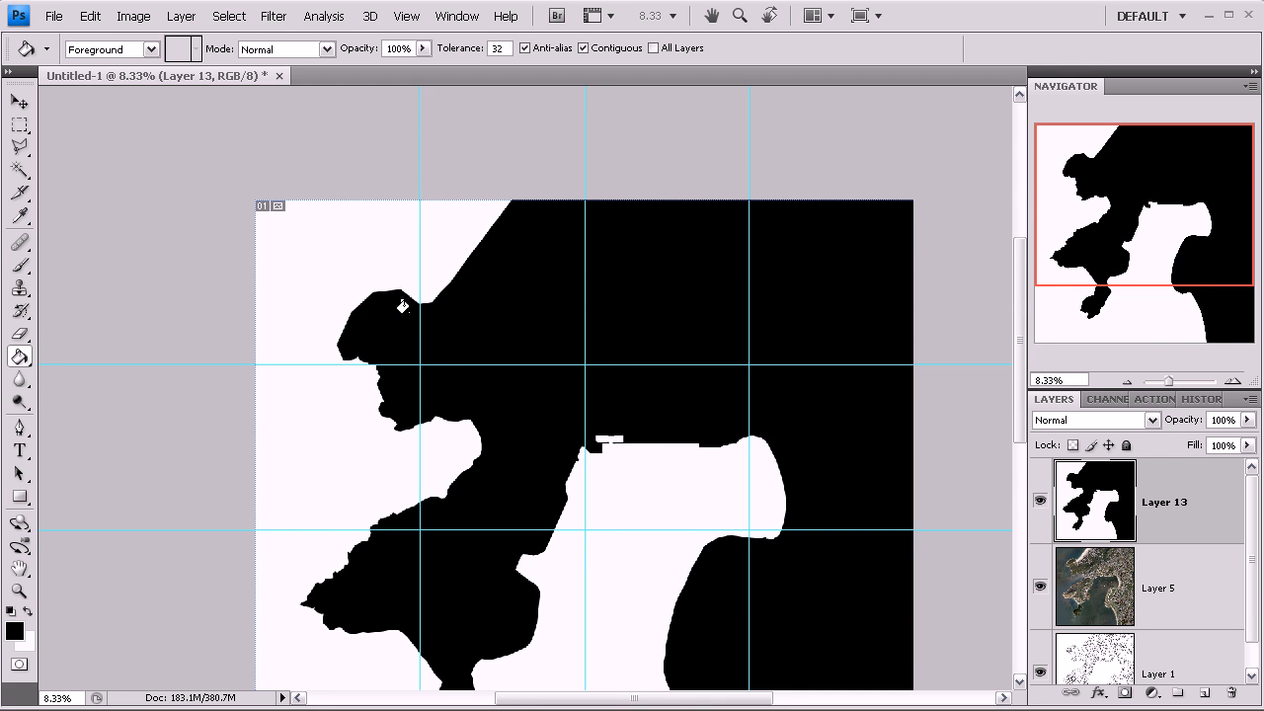
# - Try copying the mask's upper-left grid square, selected along the guides, into a new 2000 by 2000 pixel document
pyautogui.click(1127, 382)
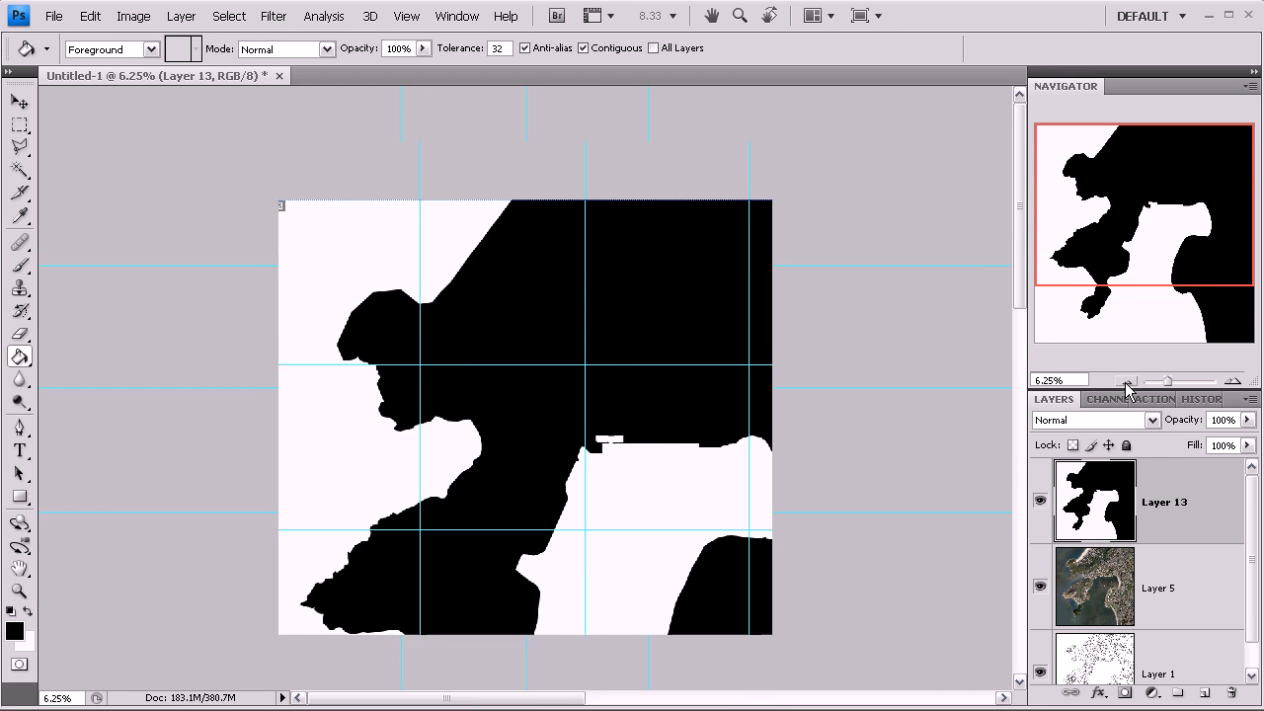
pyautogui.click(19, 125)
pyautogui.moveTo(273, 134); pyautogui.dragTo(399, 261)
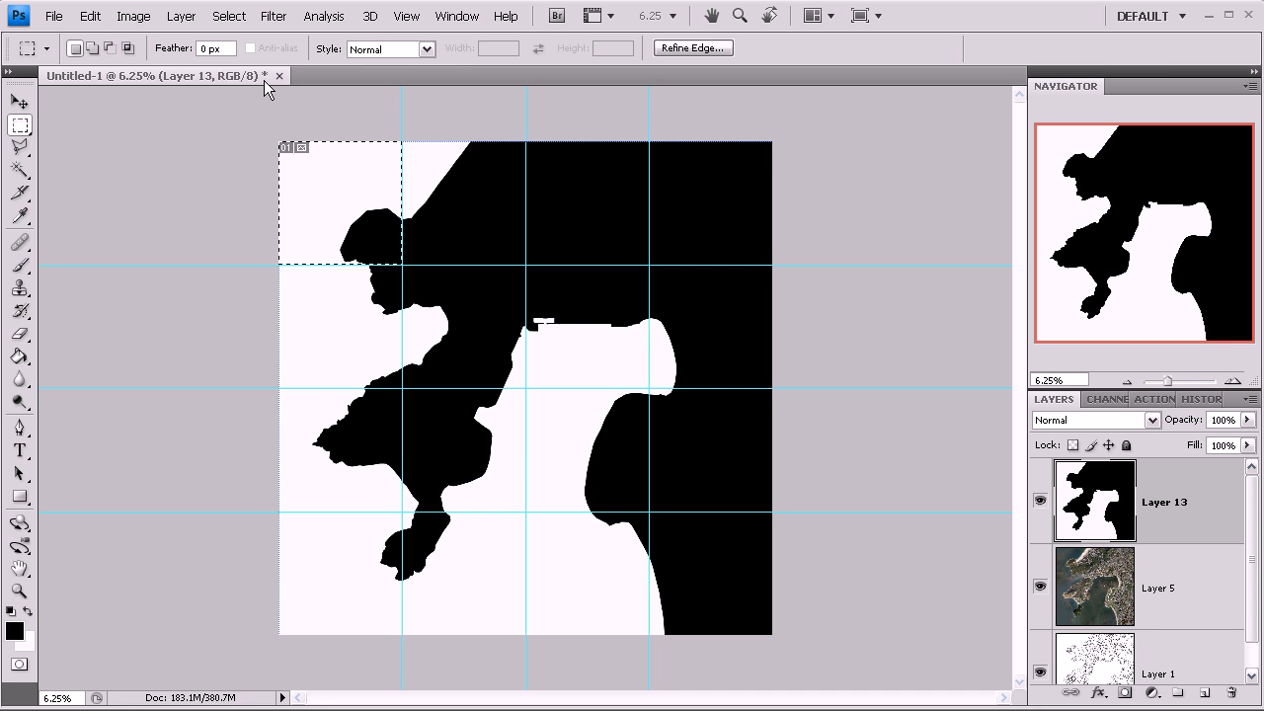
pyautogui.hotkey('ctrl', 'n')
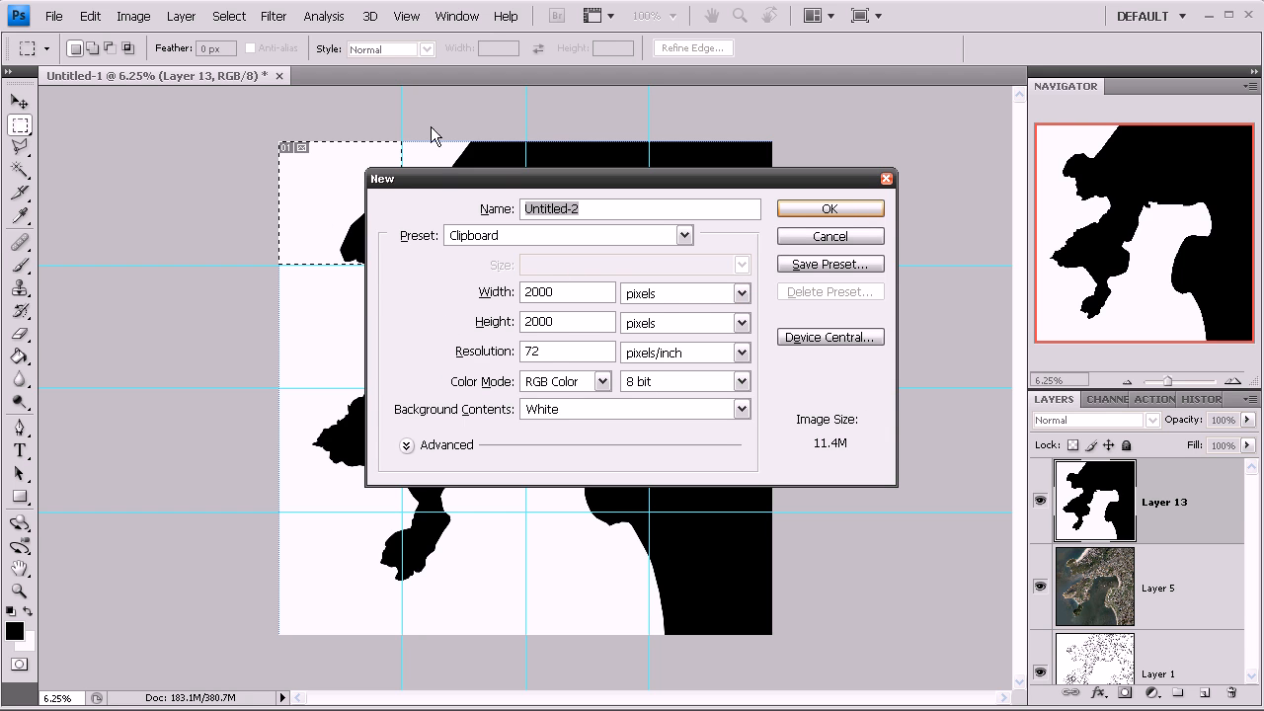
pyautogui.click(808, 209)
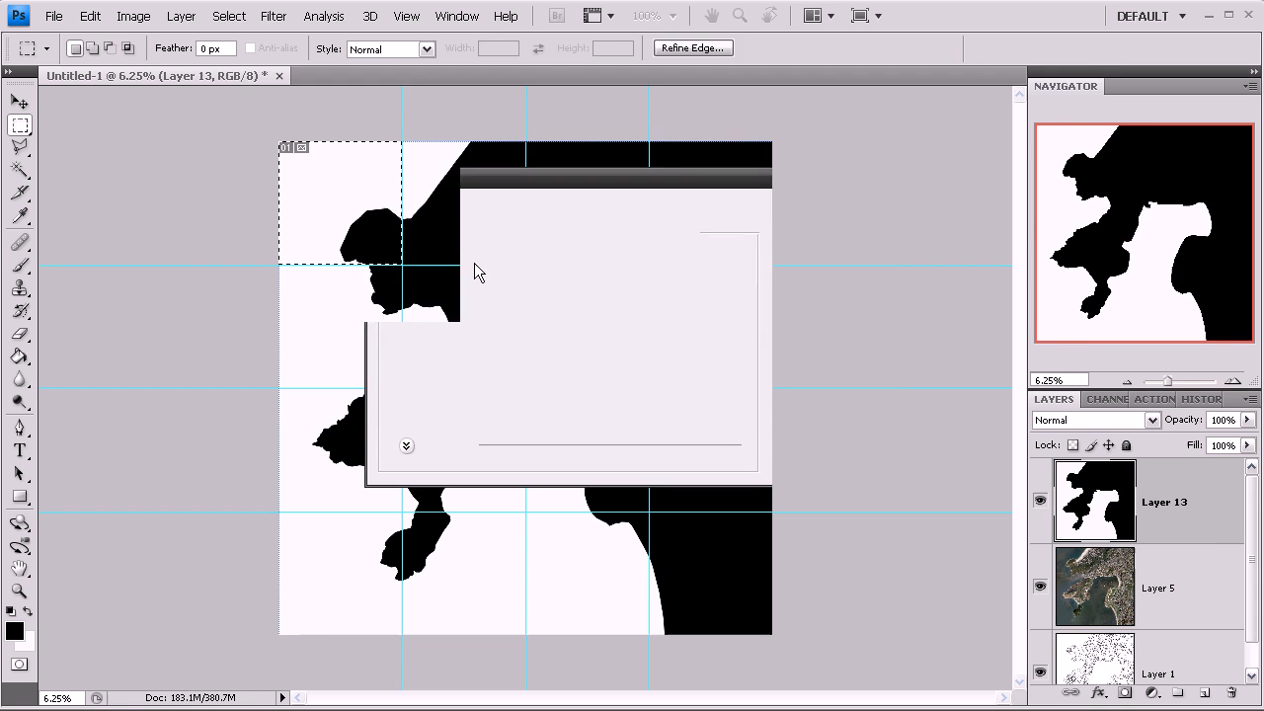
pyautogui.hotkey('ctrl', 'v')
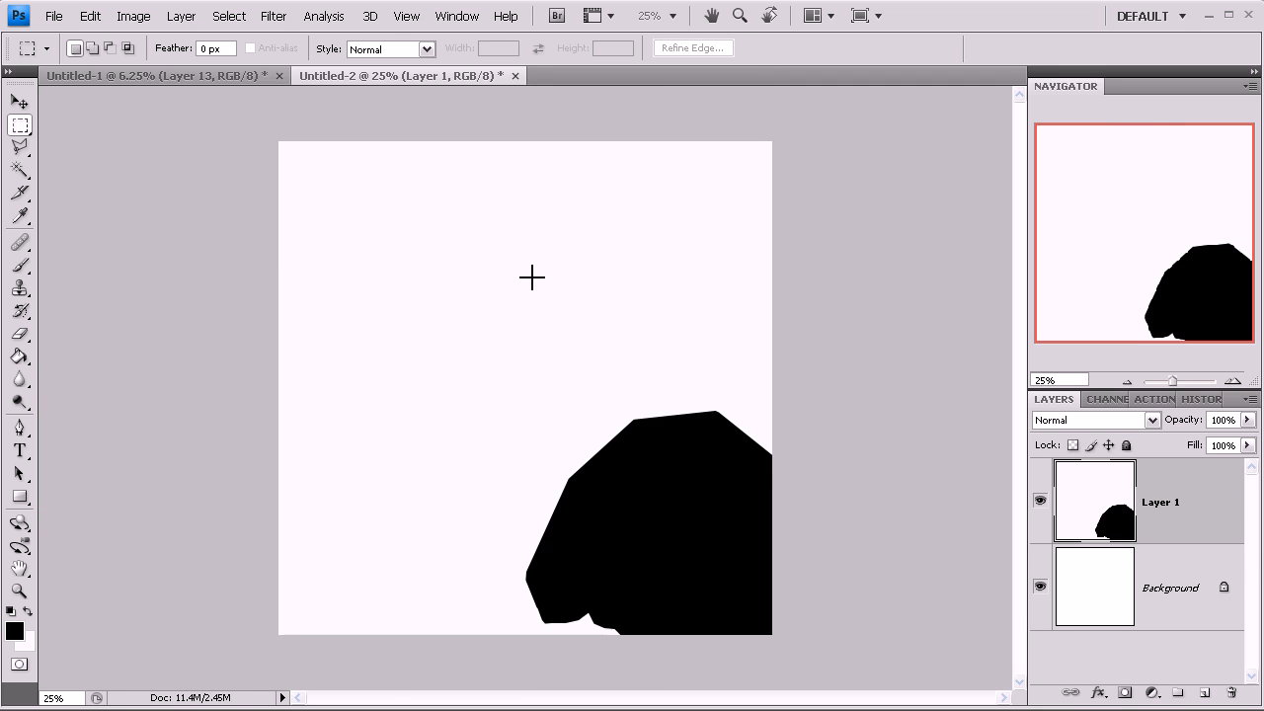
# - Close the new test document without saving it and clear the selection on the mask
pyautogui.click(511, 77)
pyautogui.click(623, 289)
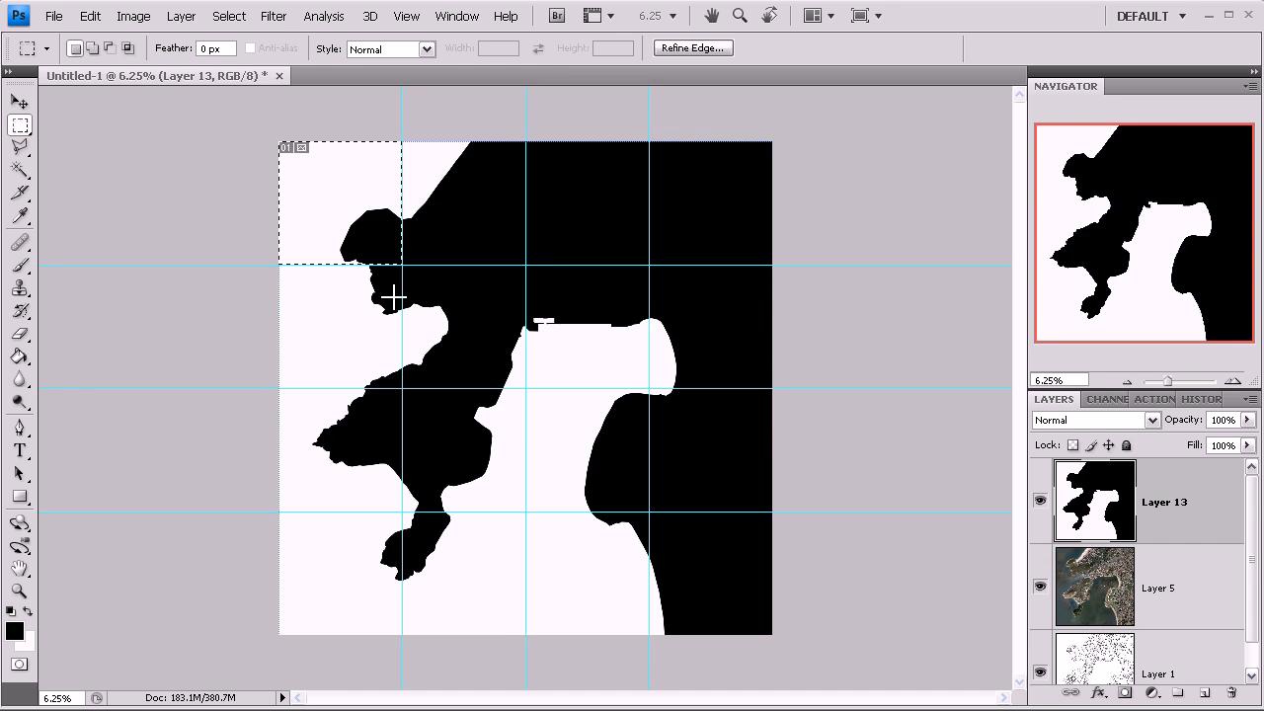
pyautogui.click(244, 15)
pyautogui.click(252, 57)
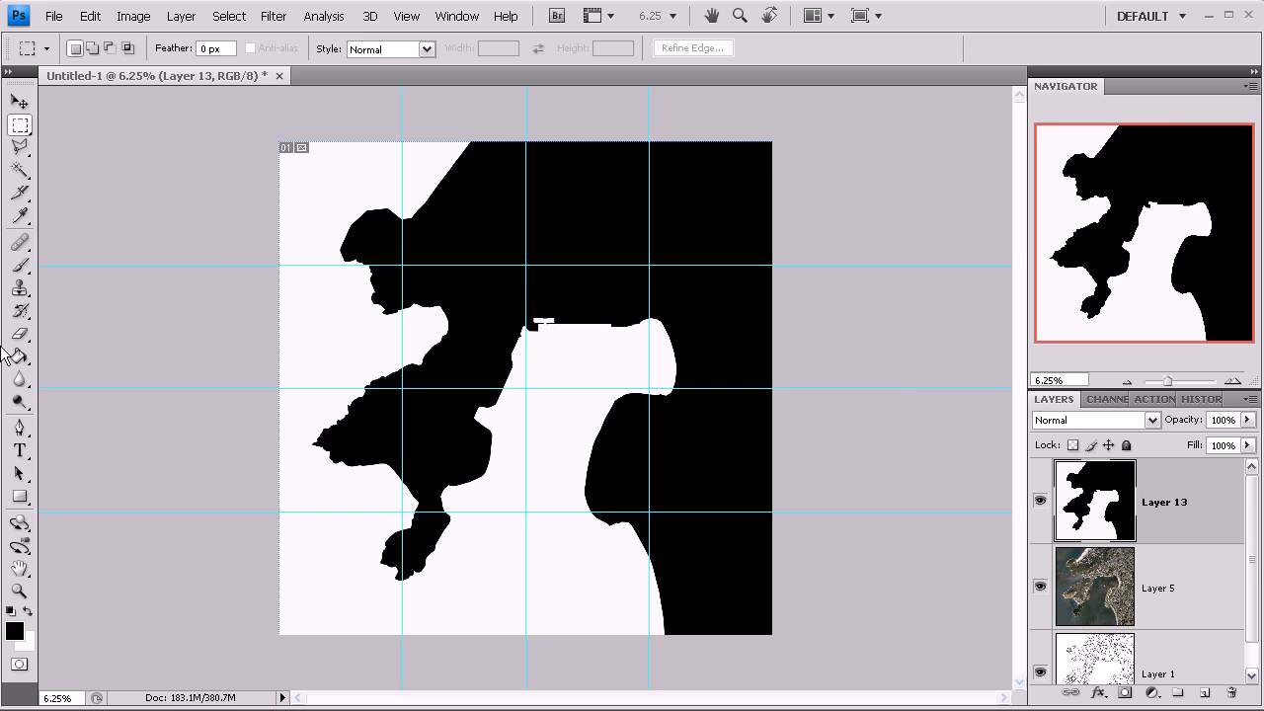
# - Draw four square slices along the guides across the first row of the mask image's grid
pyautogui.click(21, 198)
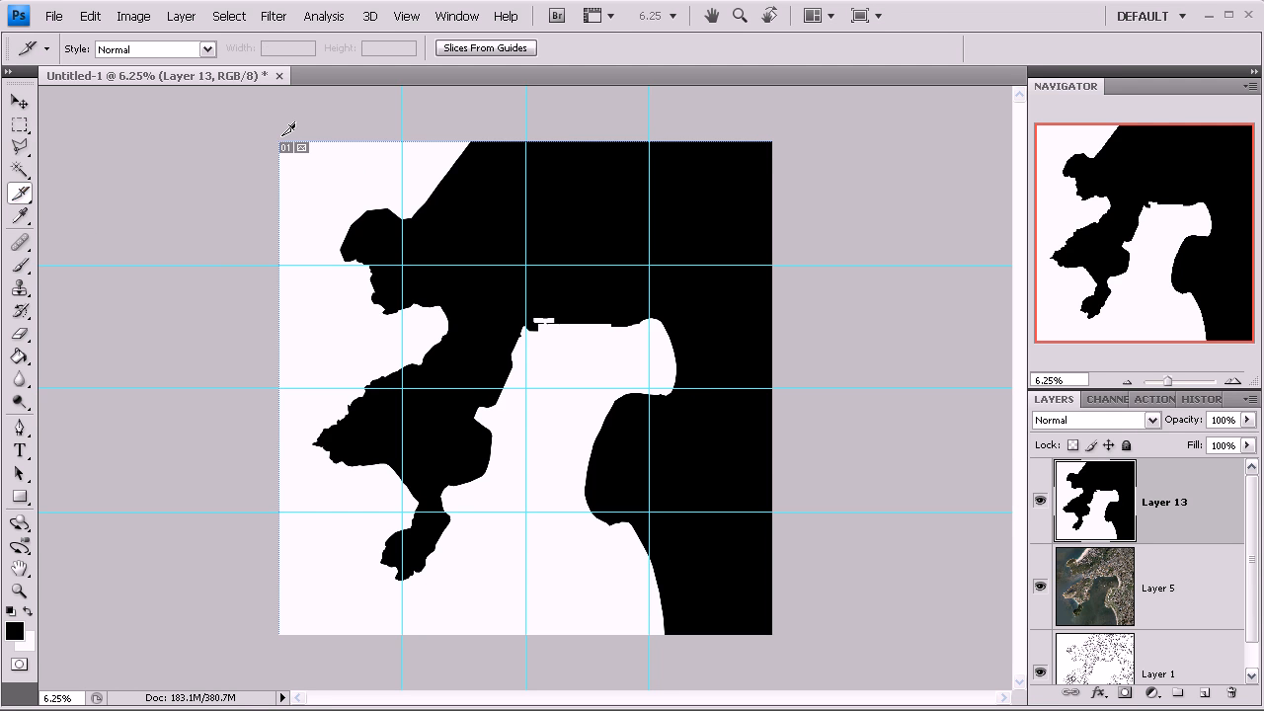
pyautogui.moveTo(280, 136); pyautogui.dragTo(404, 261)
pyautogui.moveTo(403, 141); pyautogui.dragTo(530, 263)
pyautogui.moveTo(527, 142); pyautogui.dragTo(648, 254)
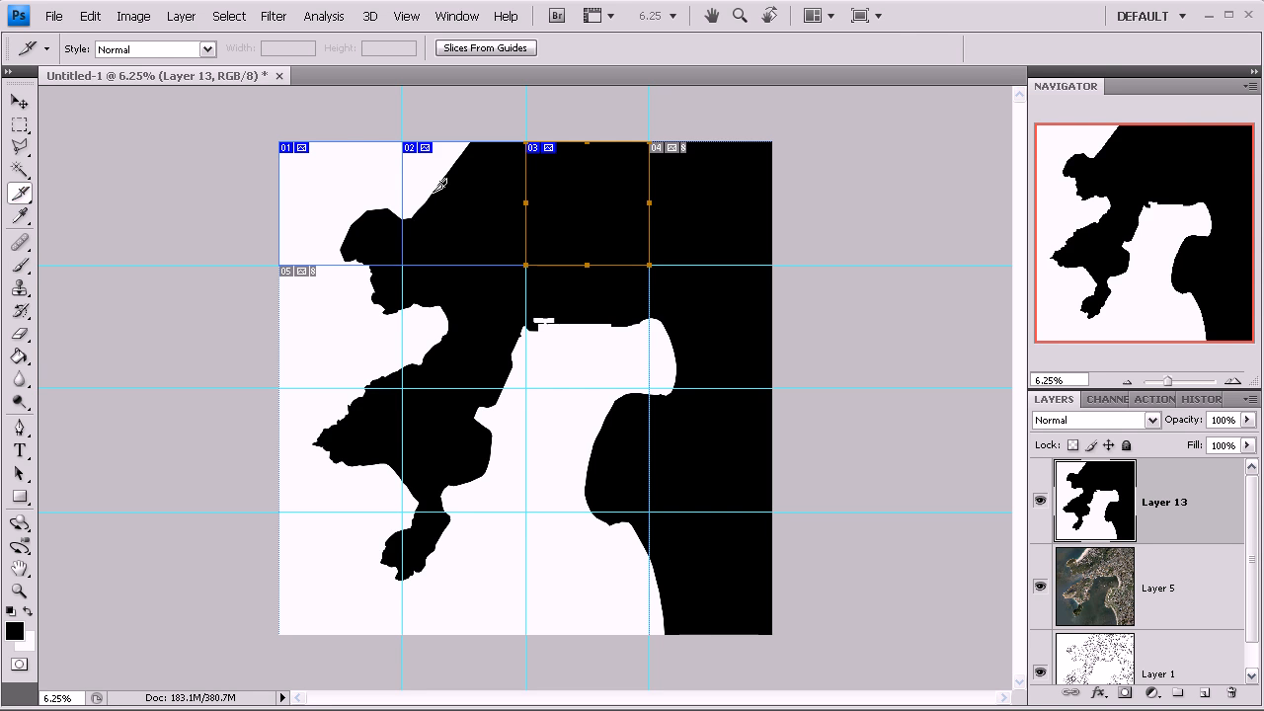
pyautogui.moveTo(655, 123); pyautogui.dragTo(779, 265)
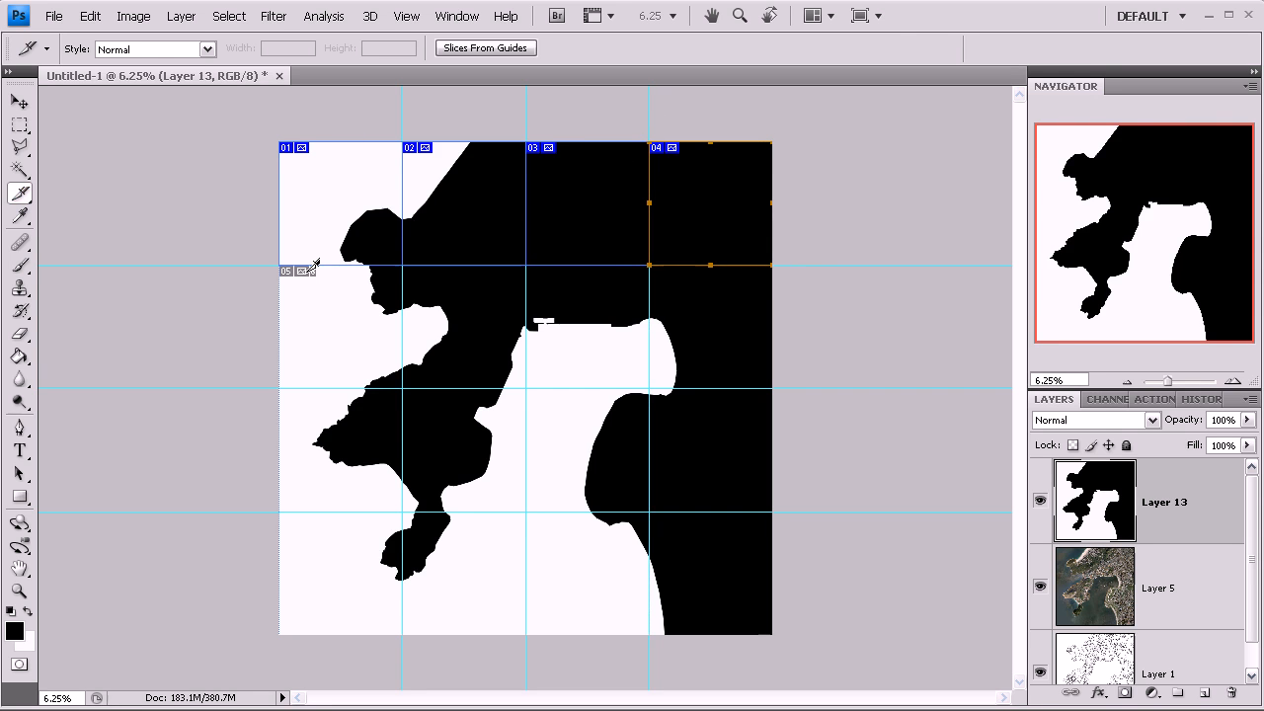
# - Draw four square slices along the guides across the second row of the grid
pyautogui.moveTo(281, 264); pyautogui.dragTo(403, 387)
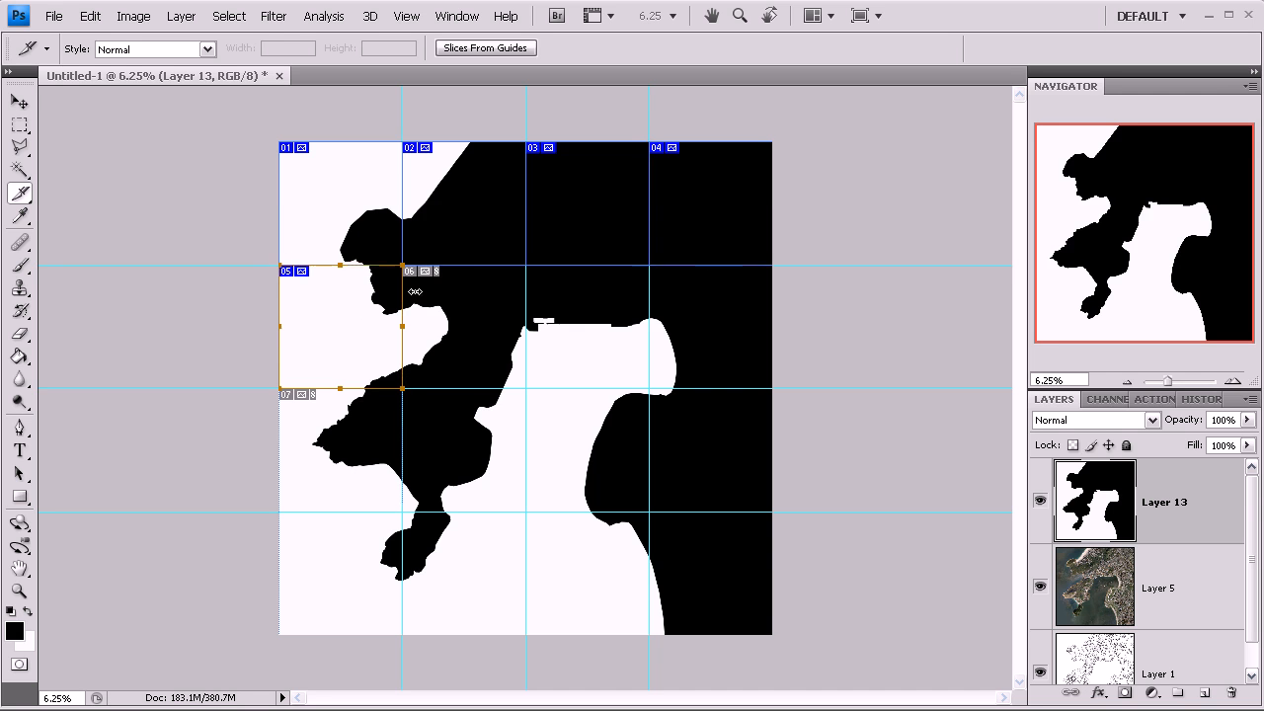
pyautogui.moveTo(403, 264); pyautogui.dragTo(534, 380)
pyautogui.moveTo(526, 266); pyautogui.dragTo(649, 387)
pyautogui.moveTo(650, 265); pyautogui.dragTo(772, 388)
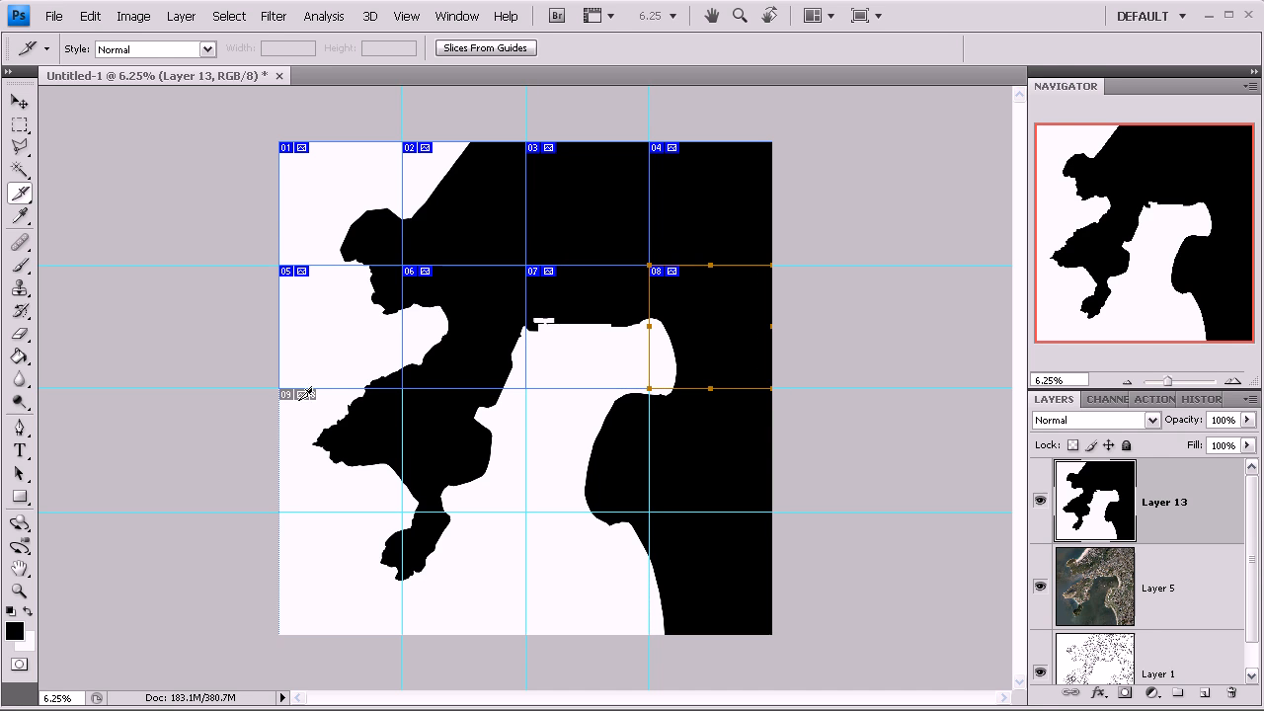
# - Draw four square slices along the guides across the third row, extending the last one to the image edge
pyautogui.moveTo(282, 390); pyautogui.dragTo(402, 512)
pyautogui.moveTo(404, 388); pyautogui.dragTo(525, 512)
pyautogui.moveTo(528, 389); pyautogui.dragTo(649, 511)
pyautogui.moveTo(652, 388); pyautogui.dragTo(765, 511)
pyautogui.moveTo(765, 445); pyautogui.dragTo(772, 444)
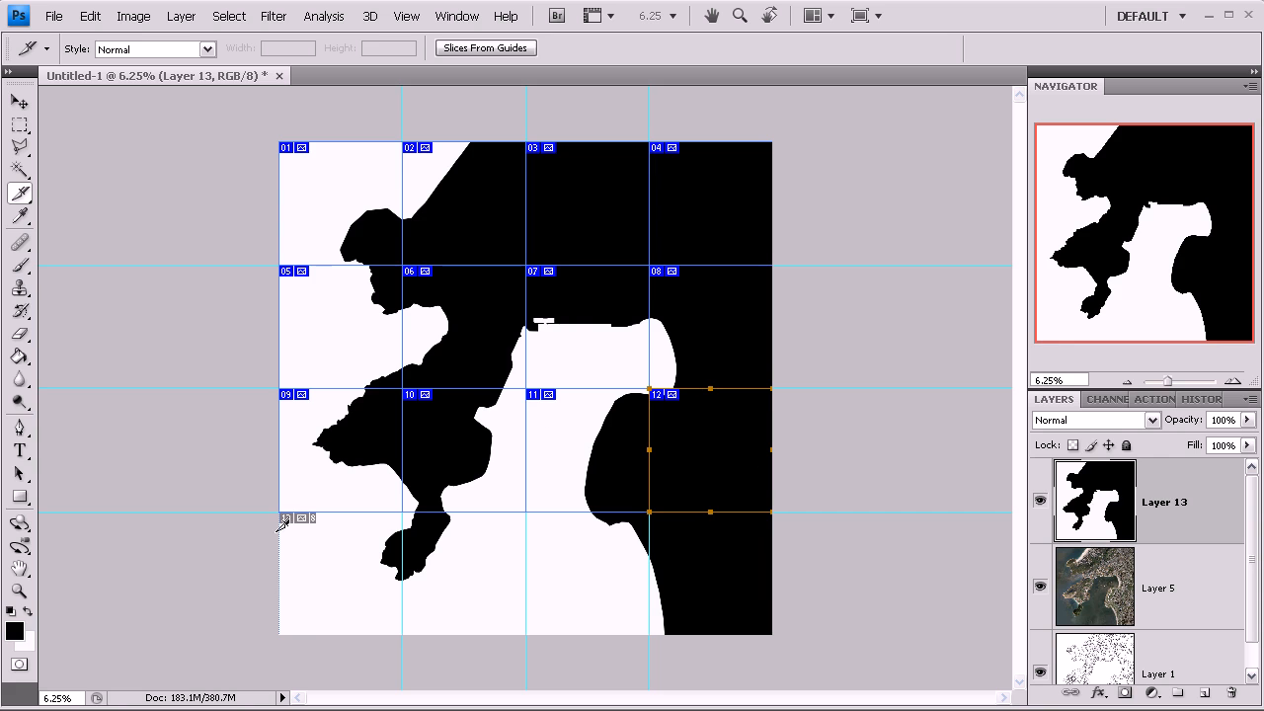
# - Draw slices for the first three squares of the bottom row, leaving the lower-right square as the automatic slice
pyautogui.moveTo(279, 511); pyautogui.dragTo(403, 633)
pyautogui.moveTo(404, 511); pyautogui.dragTo(526, 633)
pyautogui.moveTo(527, 513); pyautogui.dragTo(649, 634)
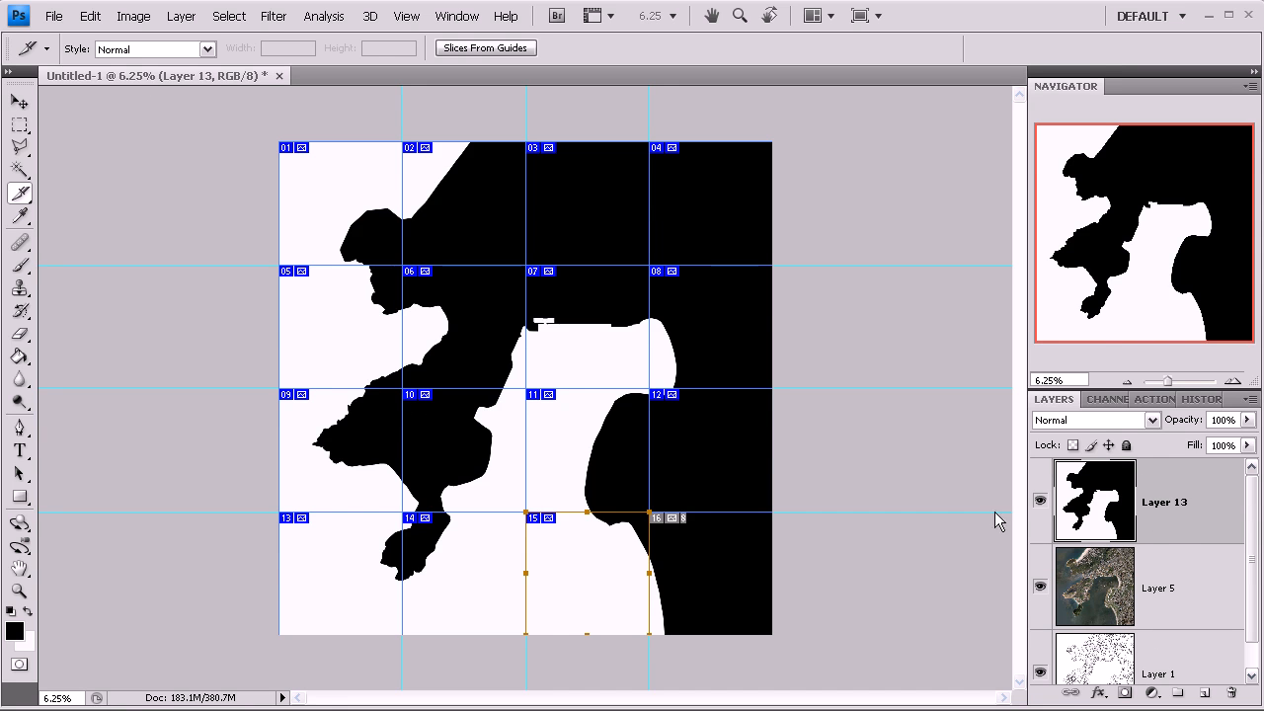
# - Select the mask, Layer 13, with the Move tool active and duplicate the whole sliced image as a new document
pyautogui.click(16, 101)
pyautogui.click(132, 222)
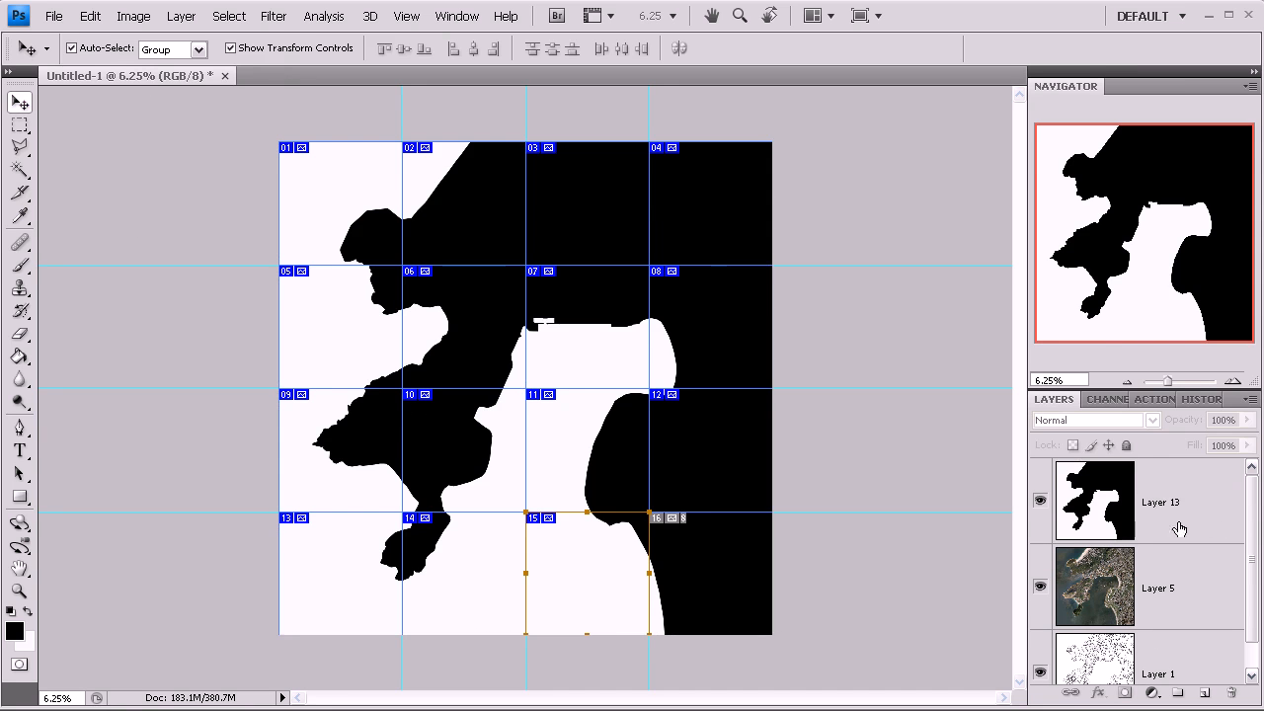
pyautogui.click(1217, 529)
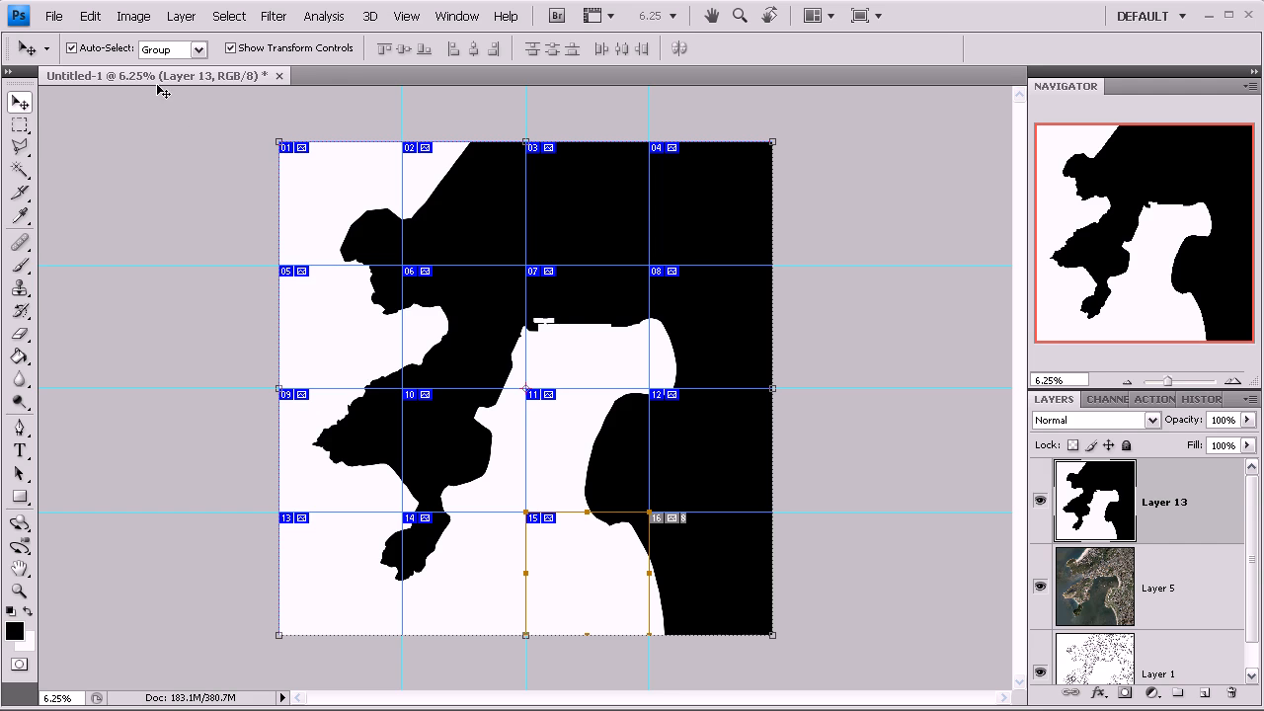
pyautogui.click(132, 18)
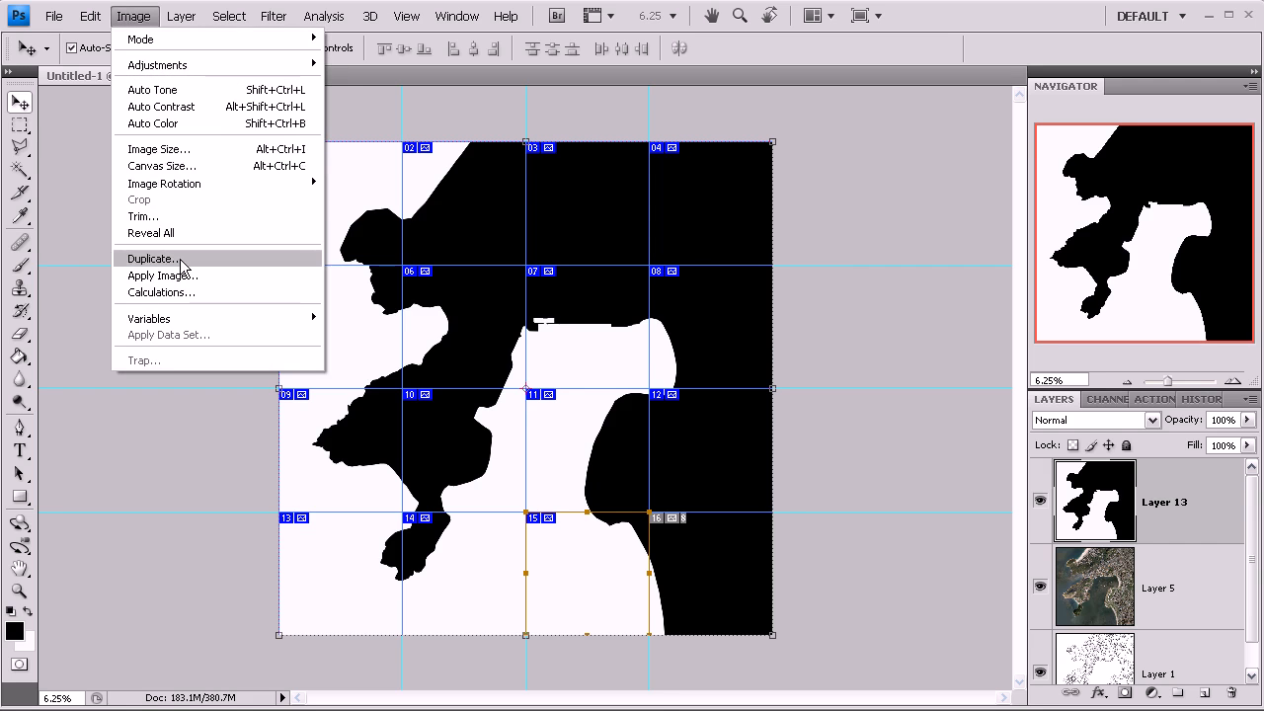
pyautogui.click(180, 257)
pyautogui.click(780, 281)
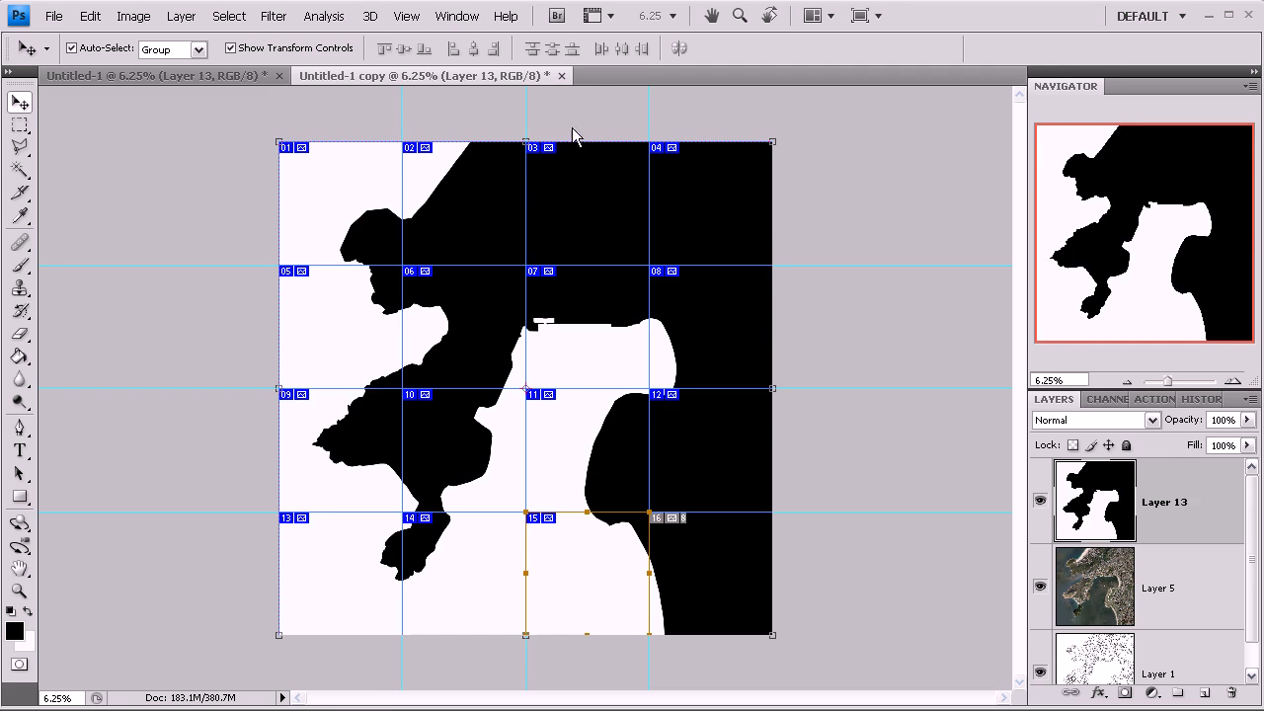
# - Flatten all layers of the duplicated image into a single background
pyautogui.rightClick(1195, 501)
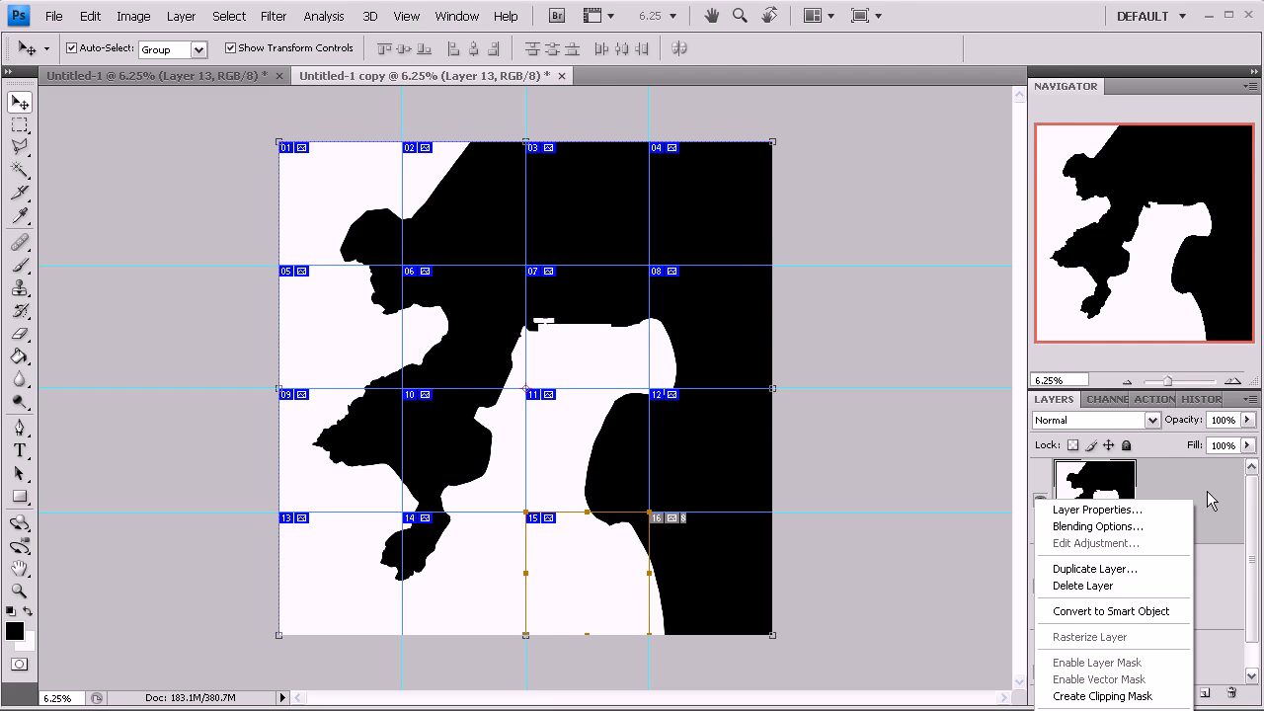
pyautogui.click(193, 22)
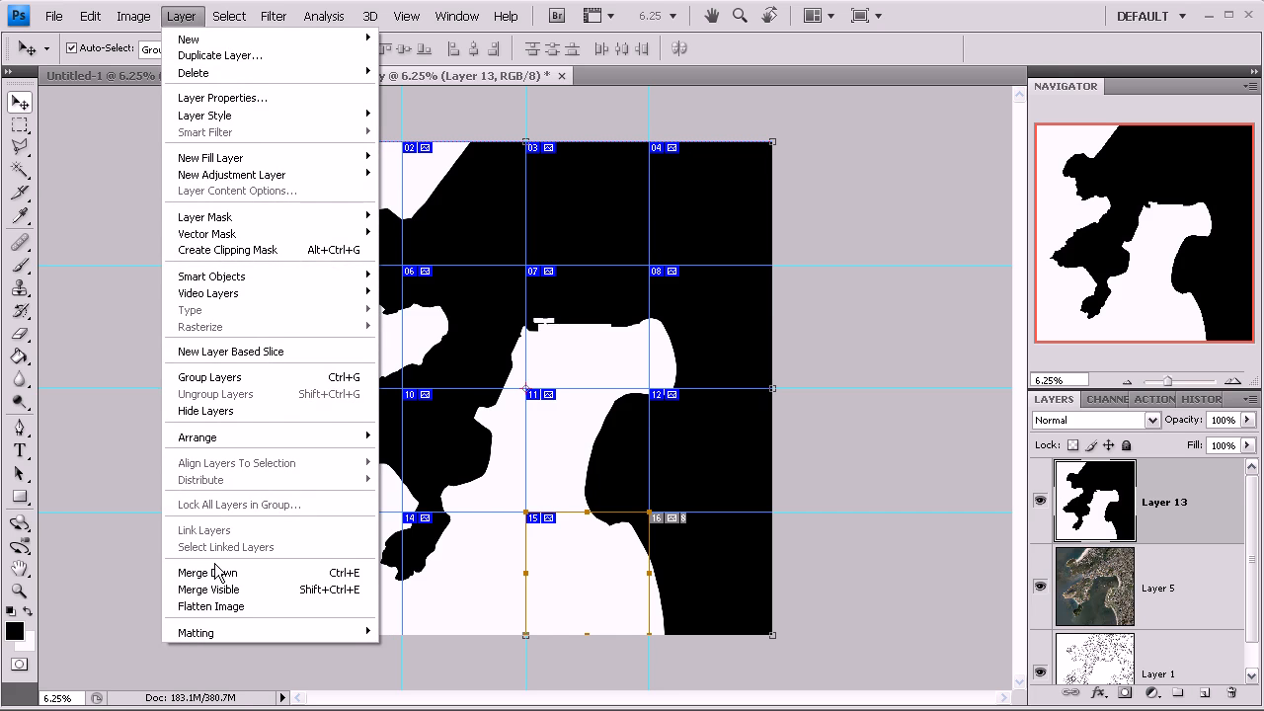
pyautogui.click(215, 607)
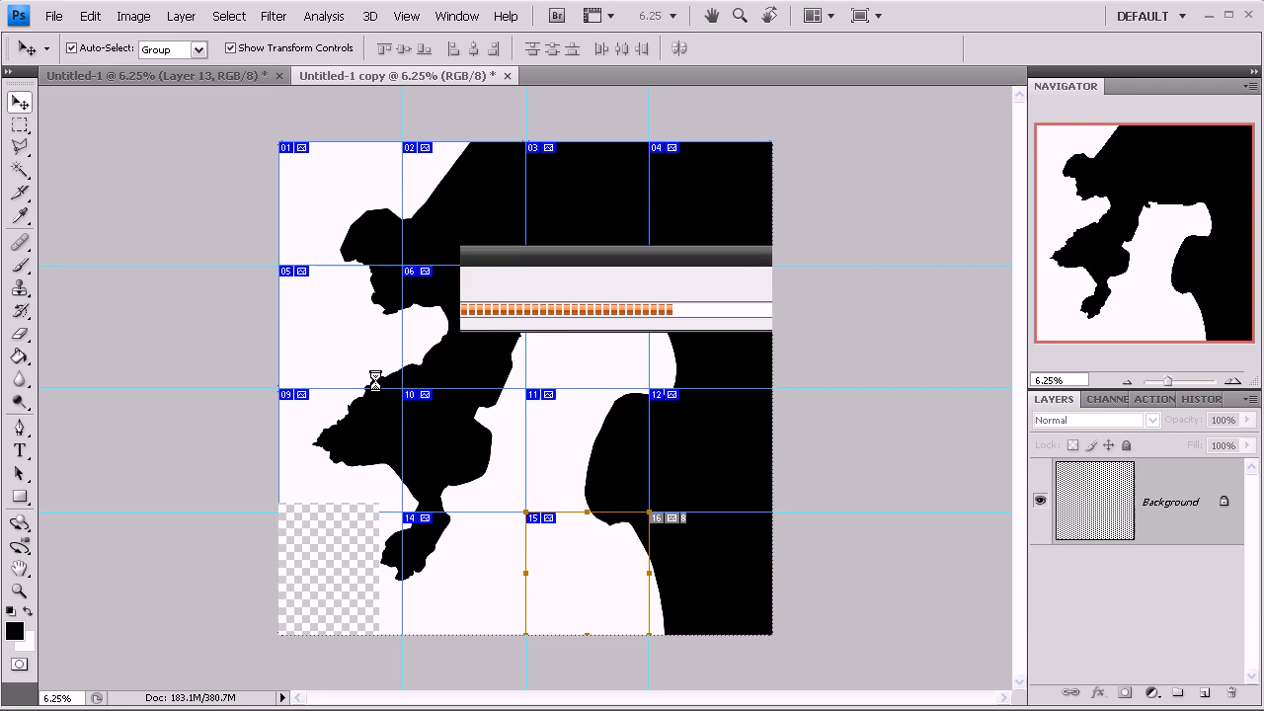
# - Resize the flattened copy to 6000 by 6000 pixels
pyautogui.click(146, 18)
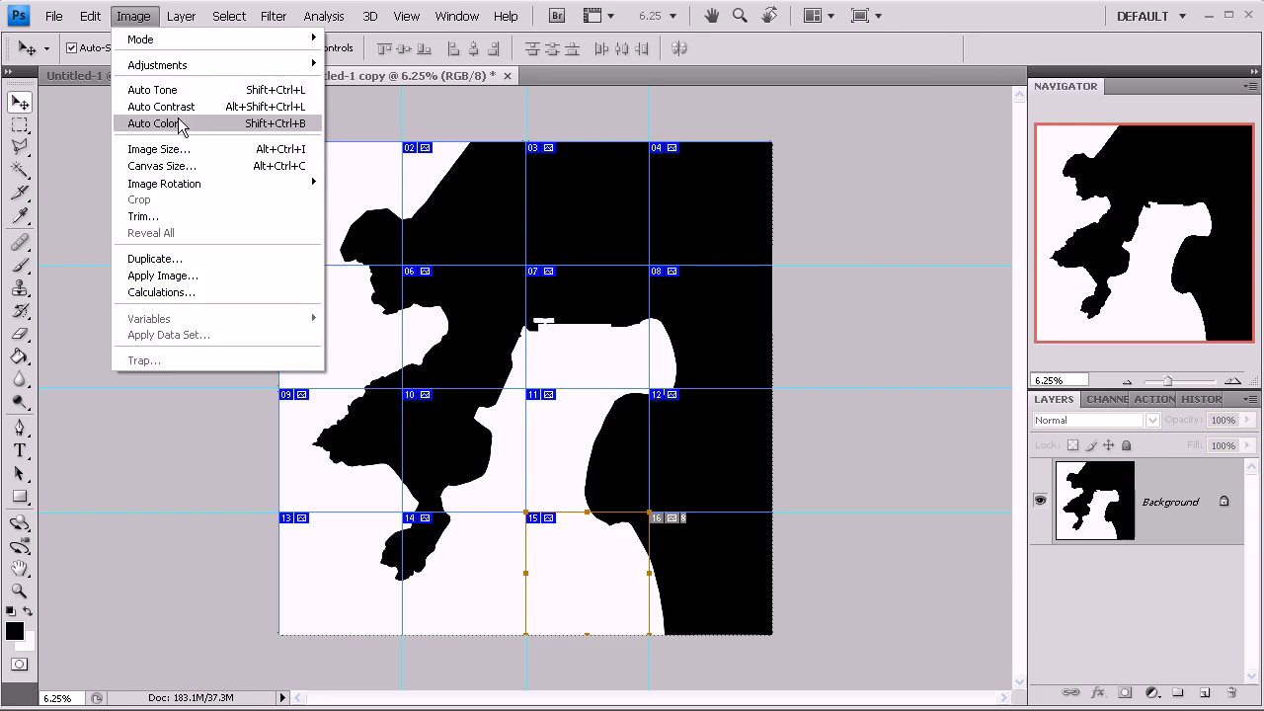
pyautogui.click(184, 153)
pyautogui.write('6000')
pyautogui.click(770, 203)
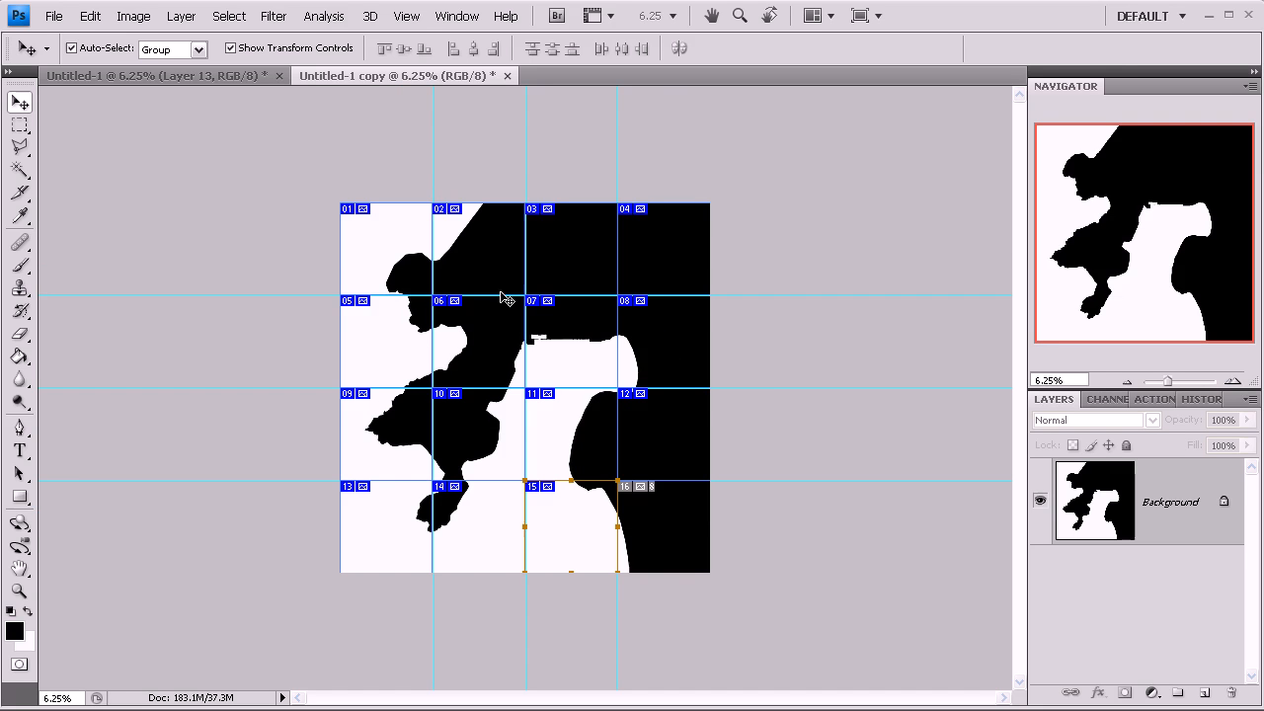
# - Open the flattened mask copy in Save for Web & Devices, accepting the large-image warning, and fit the whole sliced image in the preview
pyautogui.click(54, 16)
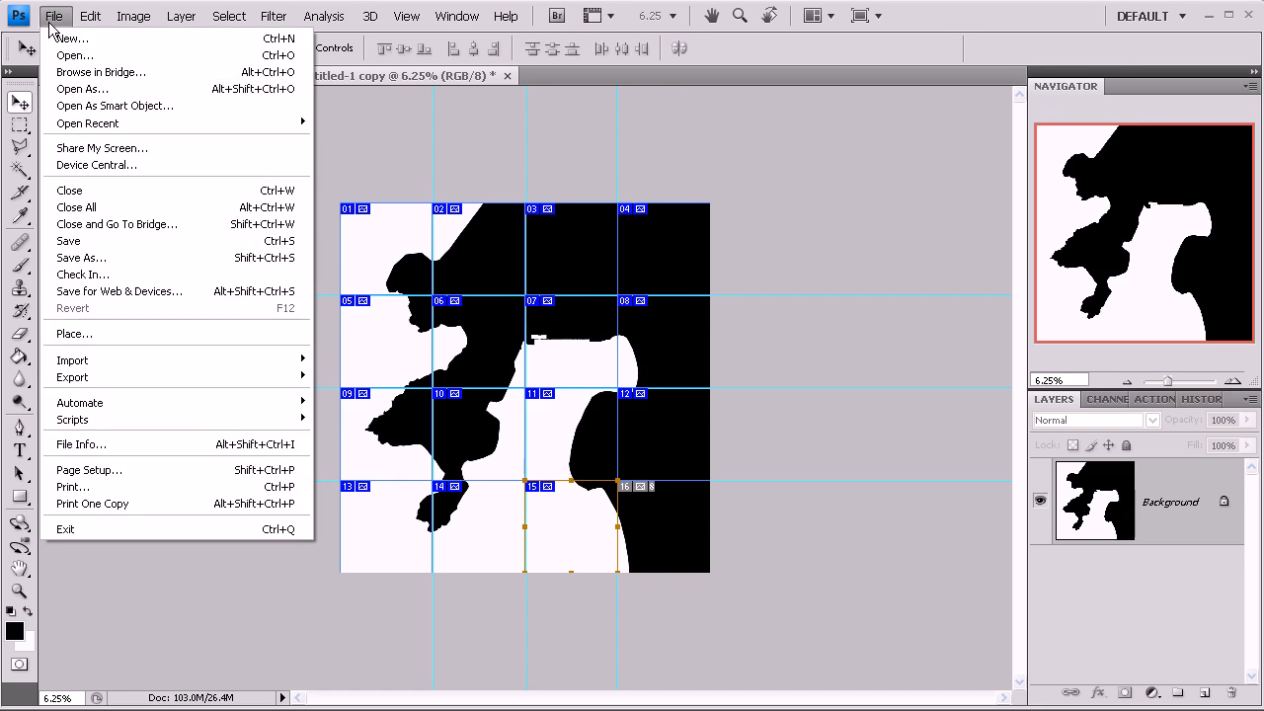
pyautogui.click(119, 290)
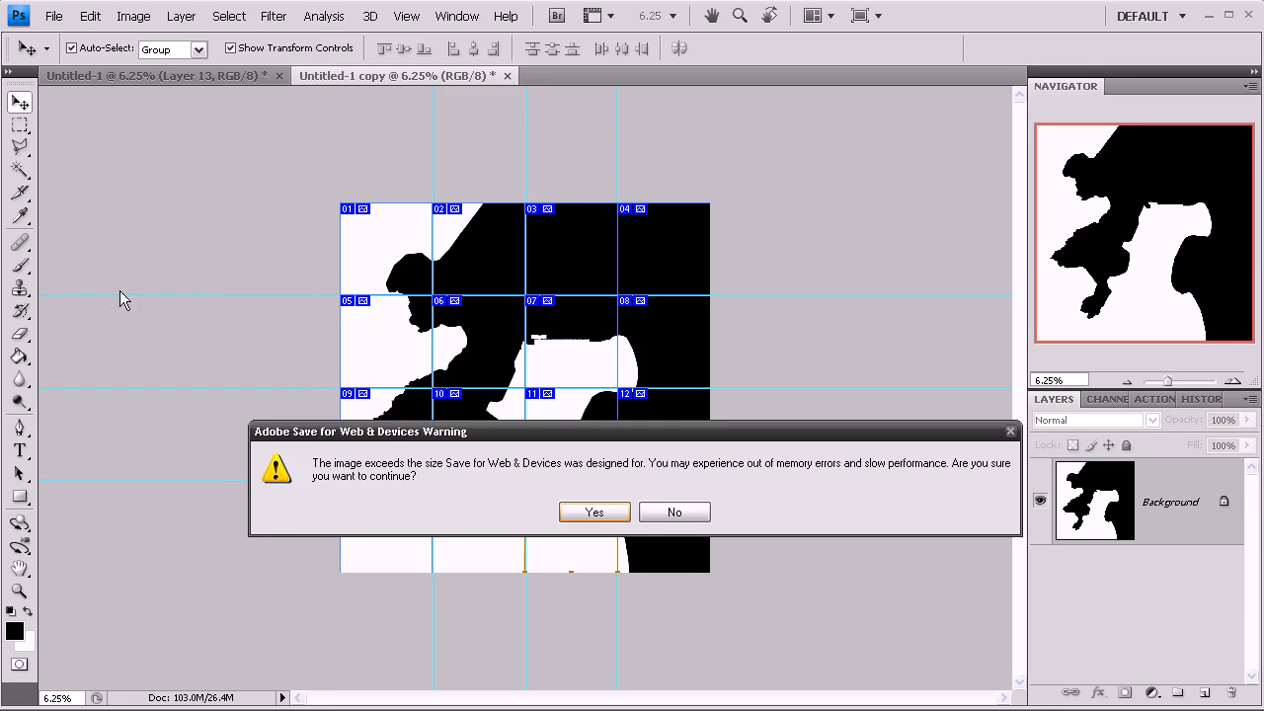
pyautogui.click(590, 513)
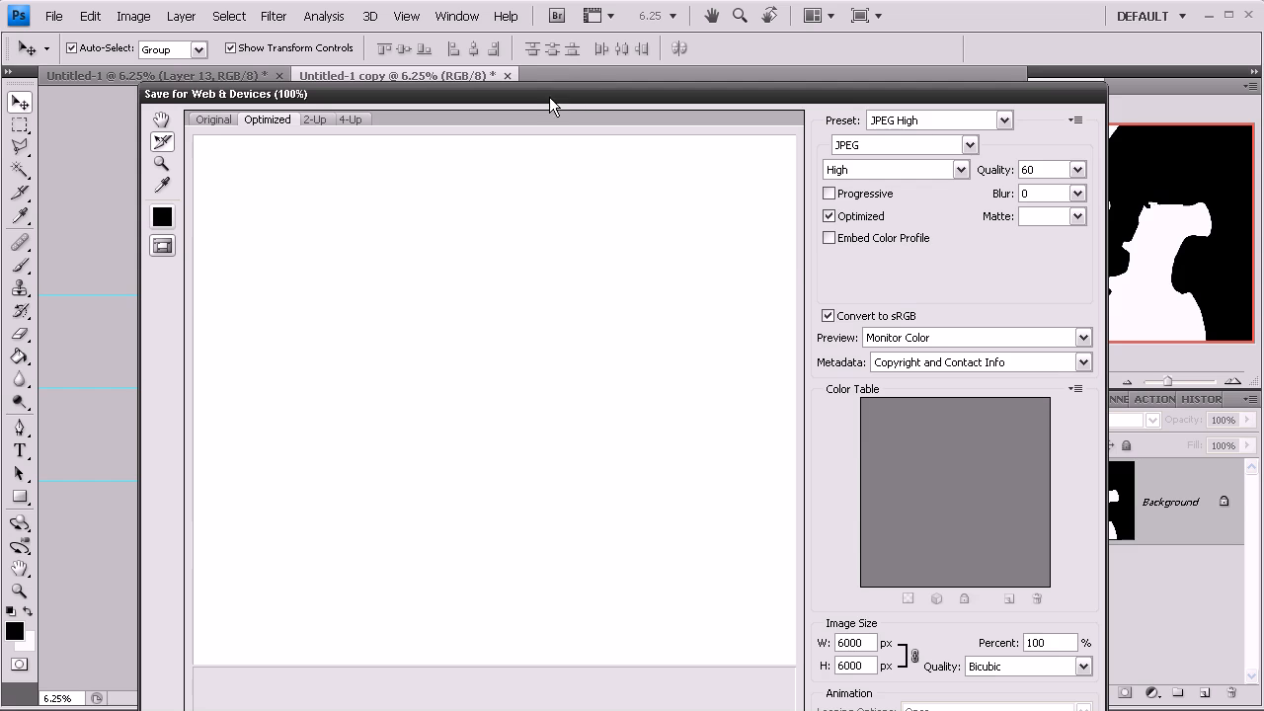
pyautogui.moveTo(291, 96); pyautogui.dragTo(261, 18)
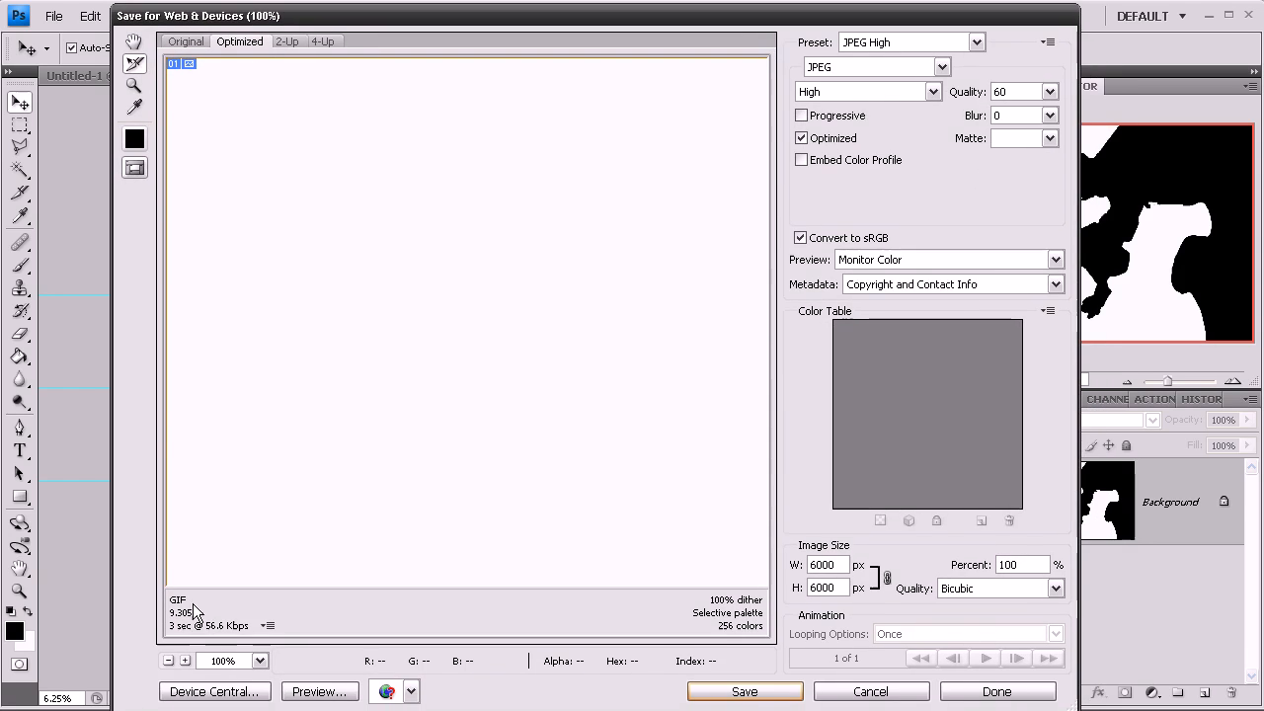
pyautogui.click(169, 660)
pyautogui.click(168, 660)
pyautogui.click(168, 661)
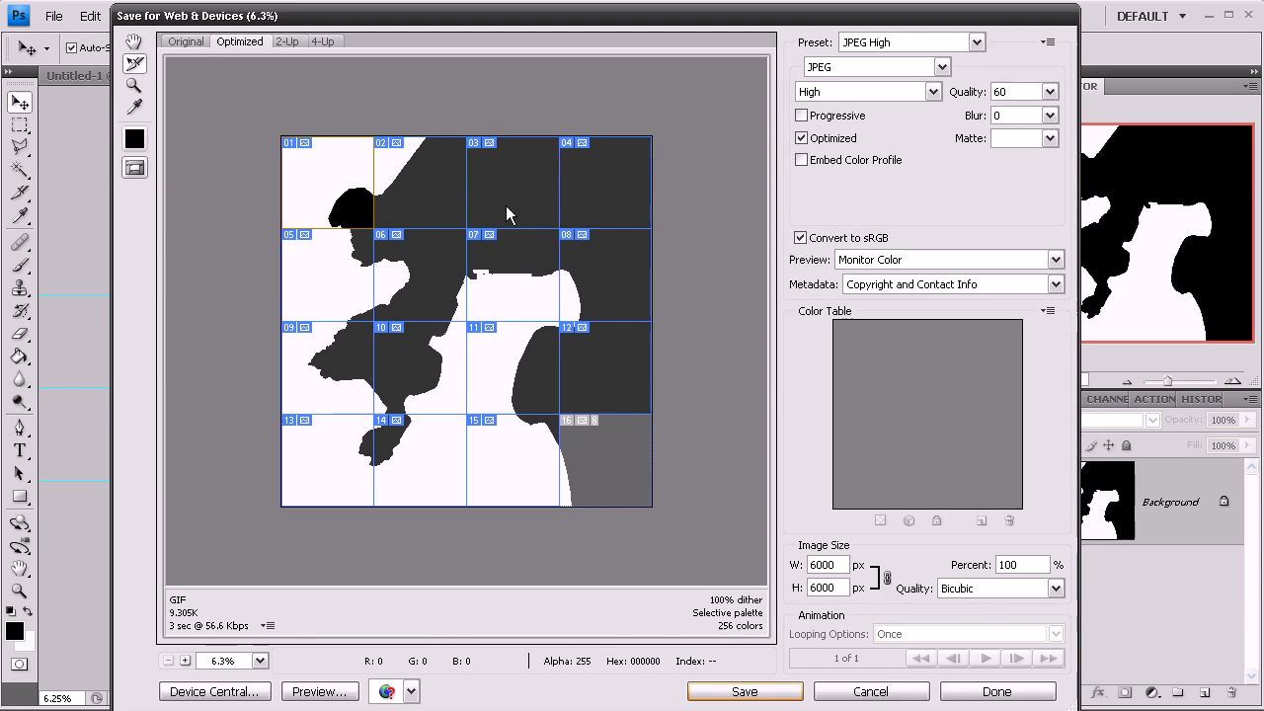
# - Select all sixteen slices of the mask in the original-image preview with the Slice Select tool
pyautogui.click(134, 63)
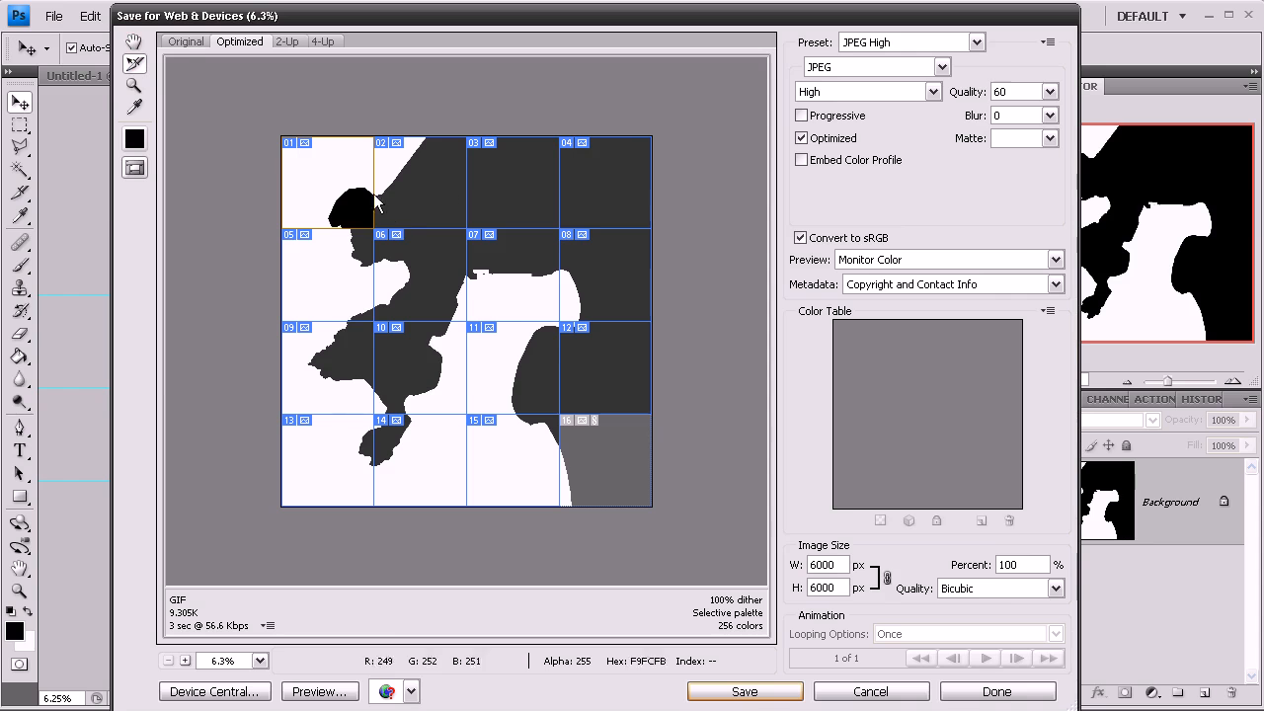
pyautogui.click(184, 43)
pyautogui.keyDown('shift'); pyautogui.click(417, 174); pyautogui.keyUp('shift')
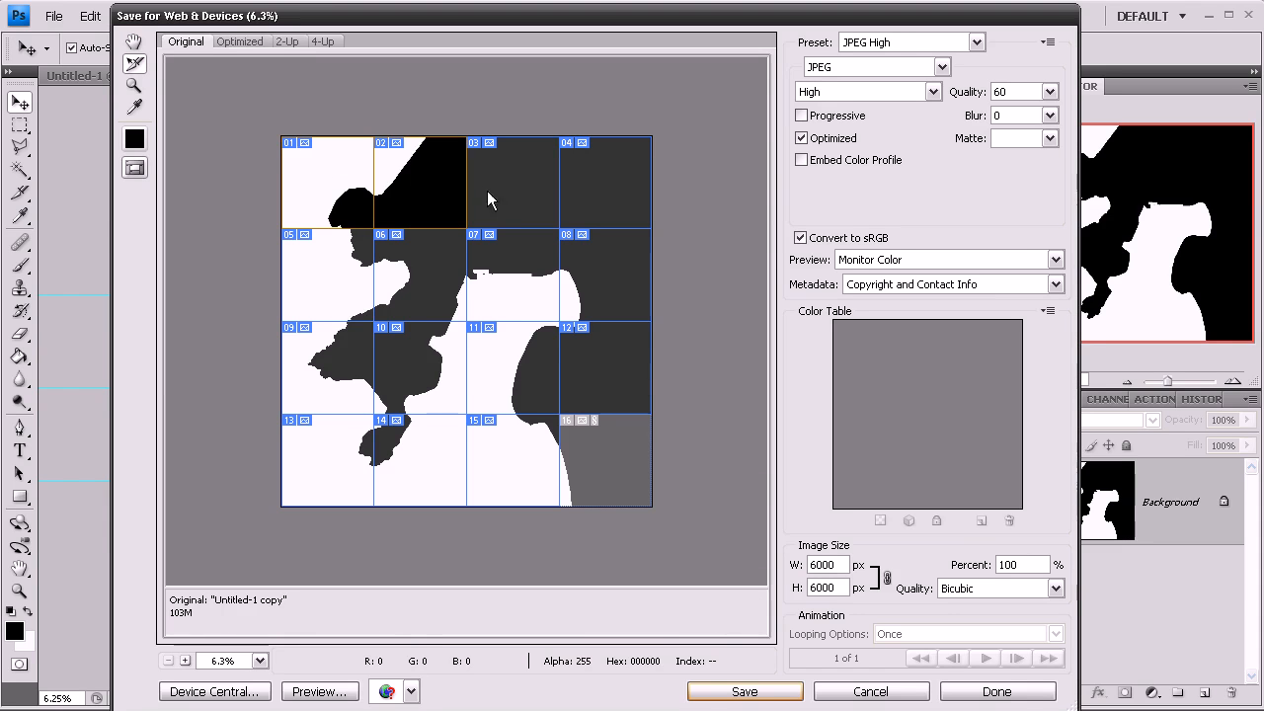
pyautogui.keyDown('shift'); pyautogui.click(508, 187); pyautogui.keyUp('shift')
pyautogui.keyDown('shift'); pyautogui.click(592, 198); pyautogui.keyUp('shift')
pyautogui.keyDown('shift'); pyautogui.click(606, 280); pyautogui.keyUp('shift')
pyautogui.keyDown('shift'); pyautogui.click(501, 280); pyautogui.keyUp('shift')
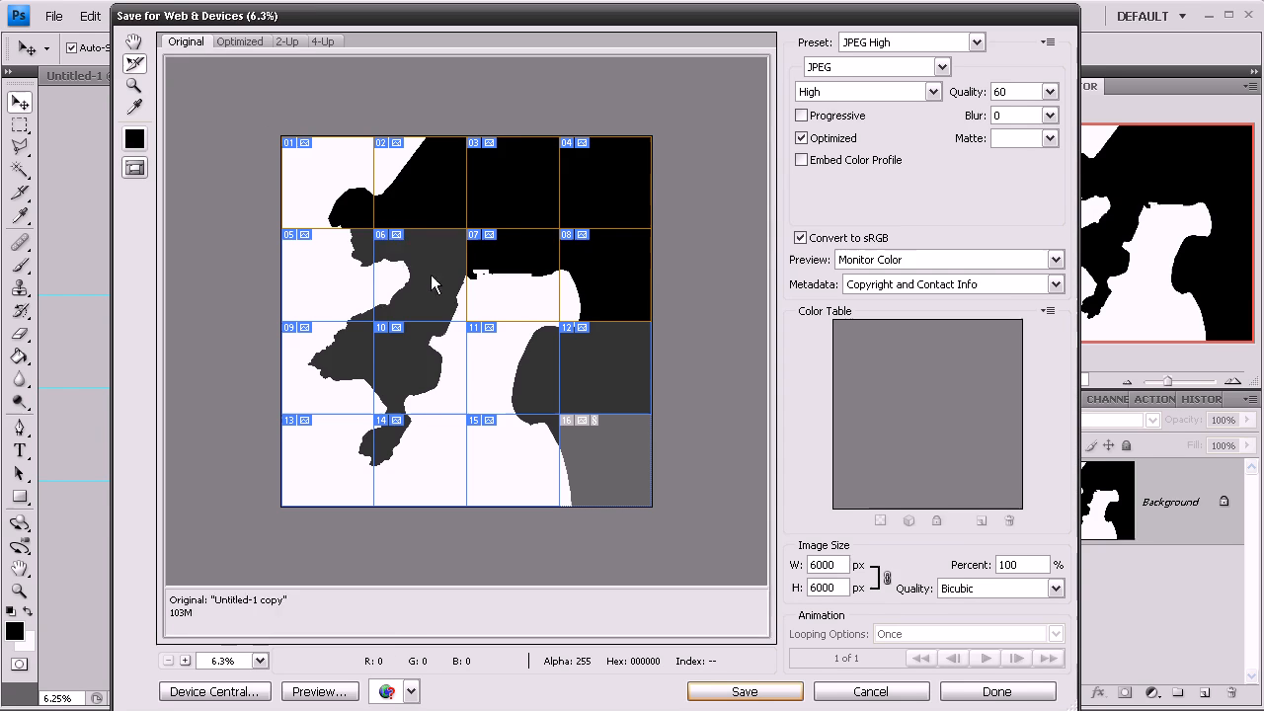
pyautogui.keyDown('shift'); pyautogui.click(431, 274); pyautogui.keyUp('shift')
pyautogui.keyDown('shift'); pyautogui.click(325, 283); pyautogui.keyUp('shift')
pyautogui.keyDown('shift'); pyautogui.click(366, 385); pyautogui.keyUp('shift')
pyautogui.keyDown('shift'); pyautogui.click(405, 375); pyautogui.keyUp('shift')
pyautogui.keyDown('shift'); pyautogui.click(491, 369); pyautogui.keyUp('shift')
pyautogui.keyDown('shift'); pyautogui.click(601, 364); pyautogui.keyUp('shift')
pyautogui.keyDown('shift'); pyautogui.click(598, 457); pyautogui.keyUp('shift')
pyautogui.keyDown('shift'); pyautogui.click(530, 461); pyautogui.keyUp('shift')
pyautogui.keyDown('shift'); pyautogui.click(395, 469); pyautogui.keyUp('shift')
pyautogui.keyDown('shift'); pyautogui.click(334, 461); pyautogui.keyUp('shift')
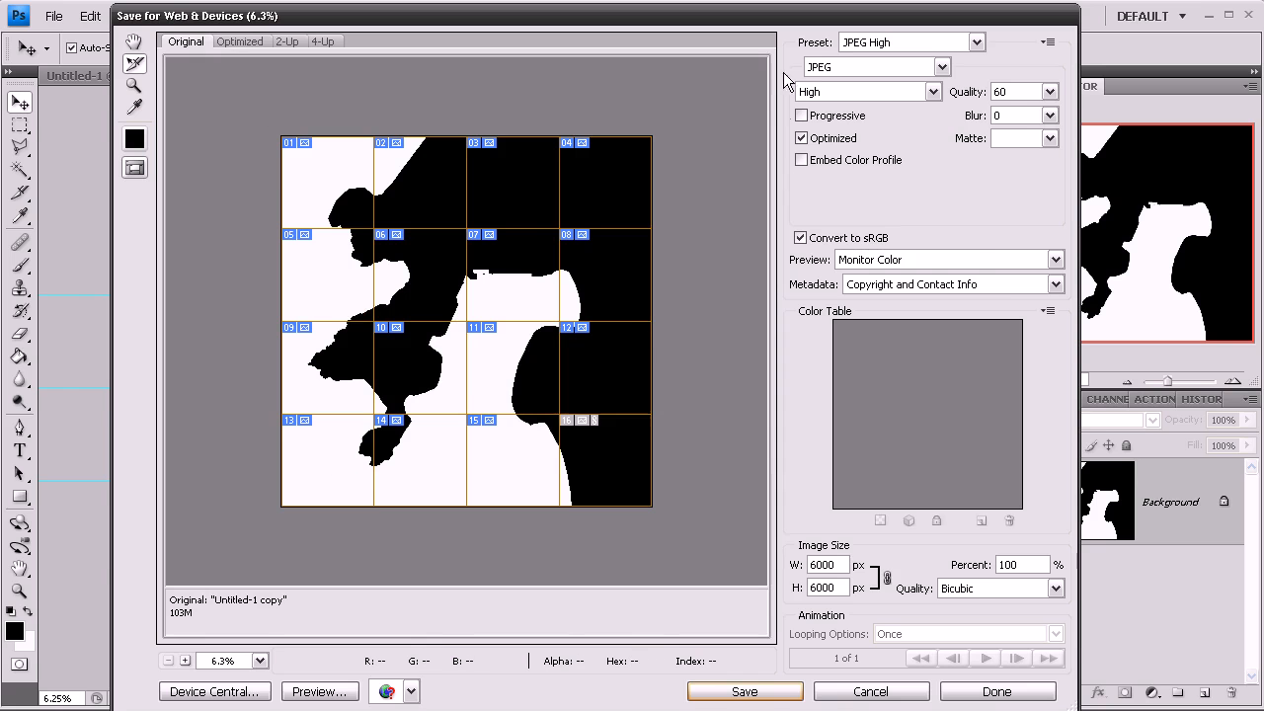
# - Apply the JPEG High preset to the selected slices and start saving the optimized images
pyautogui.click(859, 52)
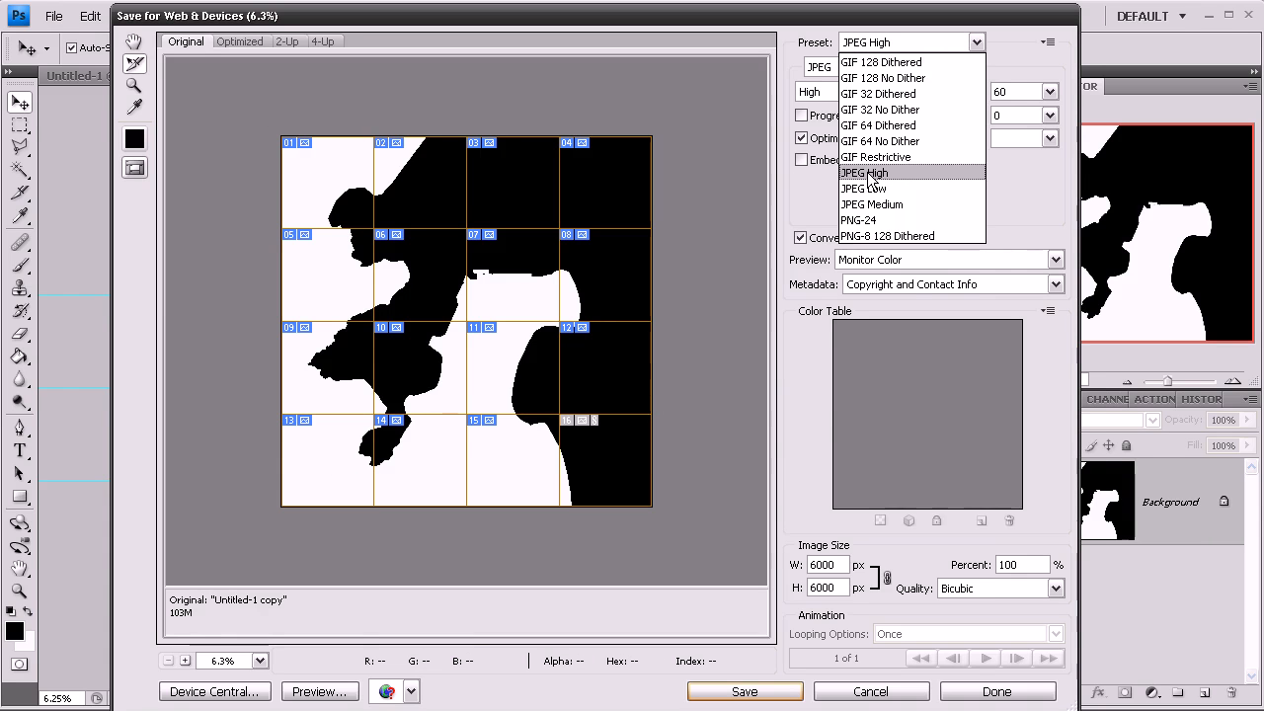
pyautogui.click(868, 174)
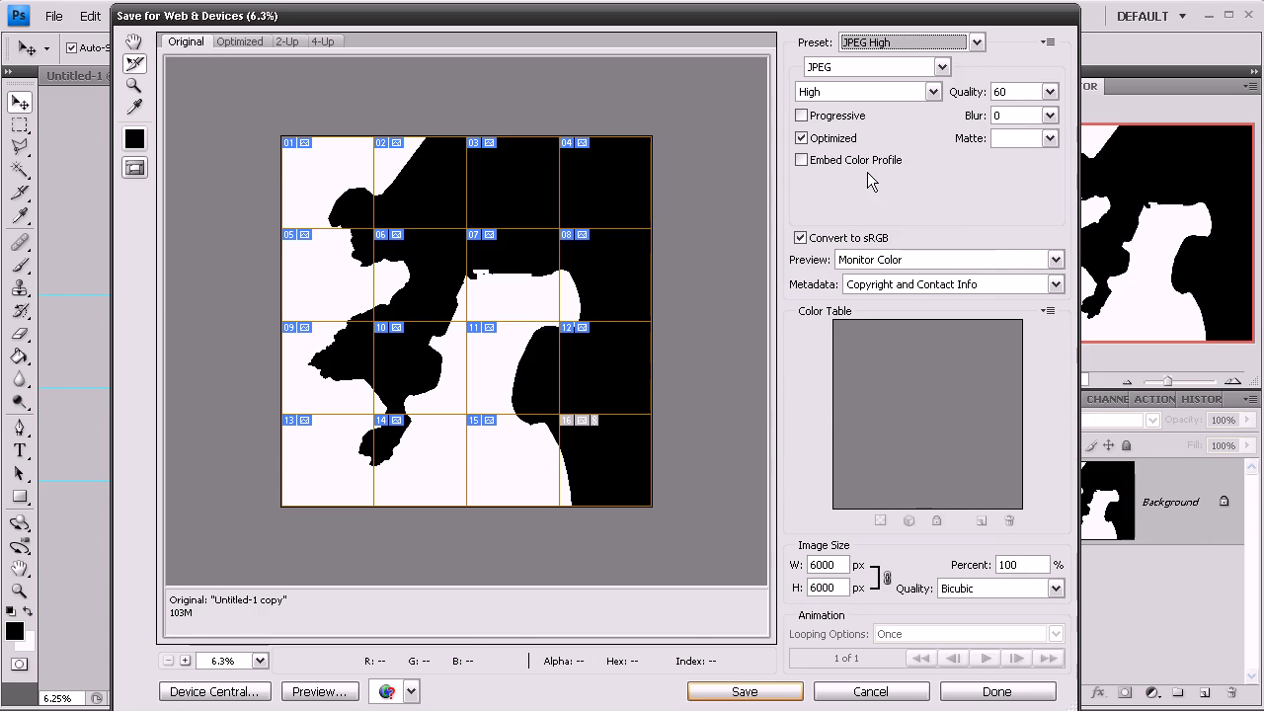
pyautogui.click(717, 693)
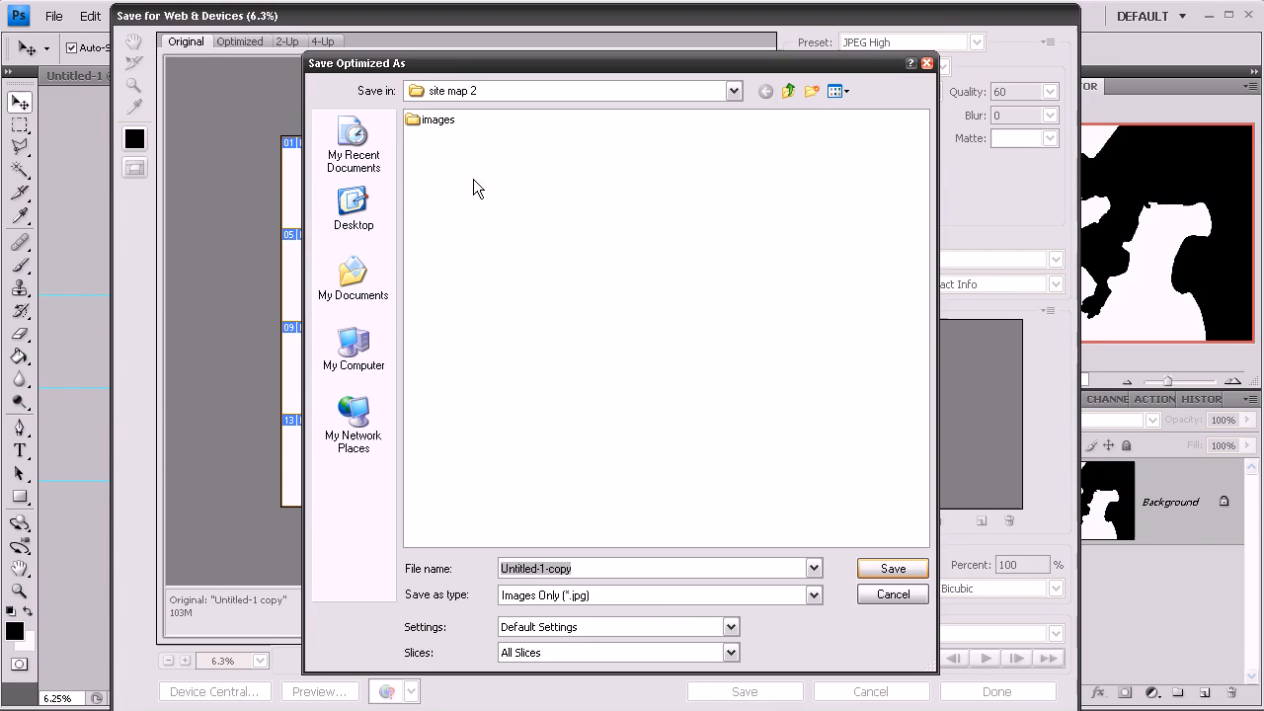
# - Create a folder named "reflection map" inside Textures and open it as the save location
pyautogui.click(735, 92)
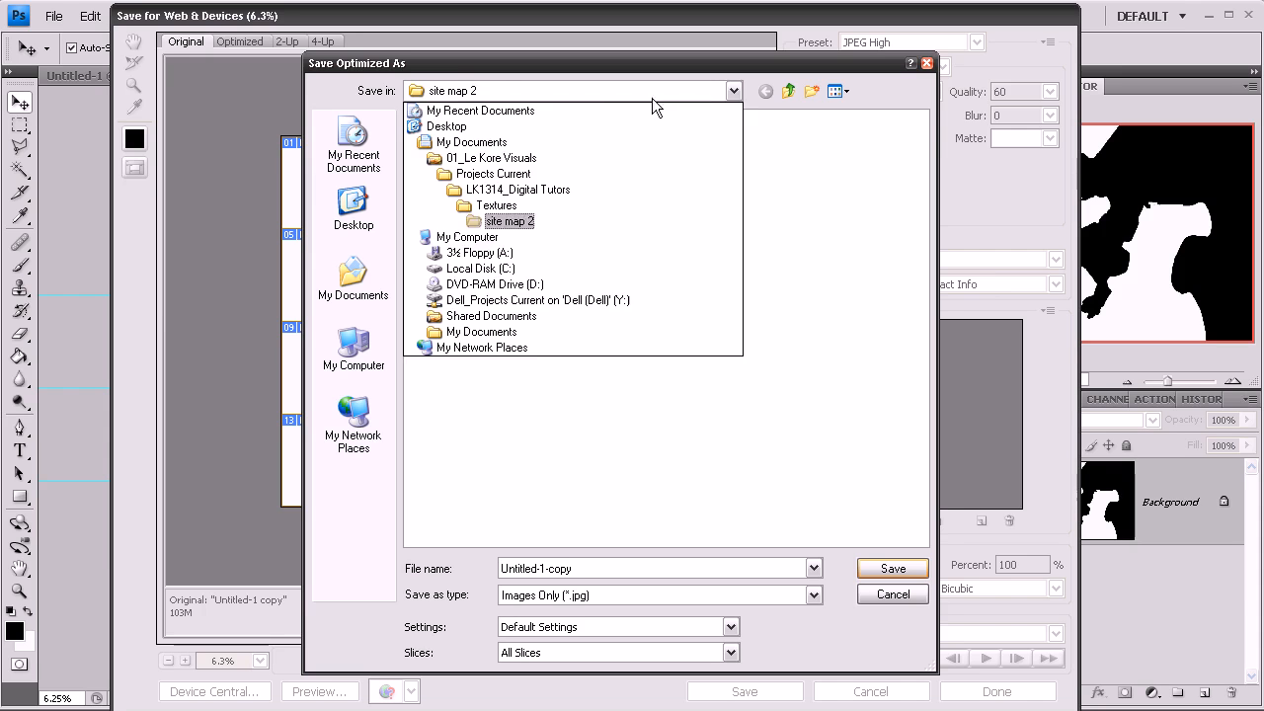
pyautogui.click(486, 202)
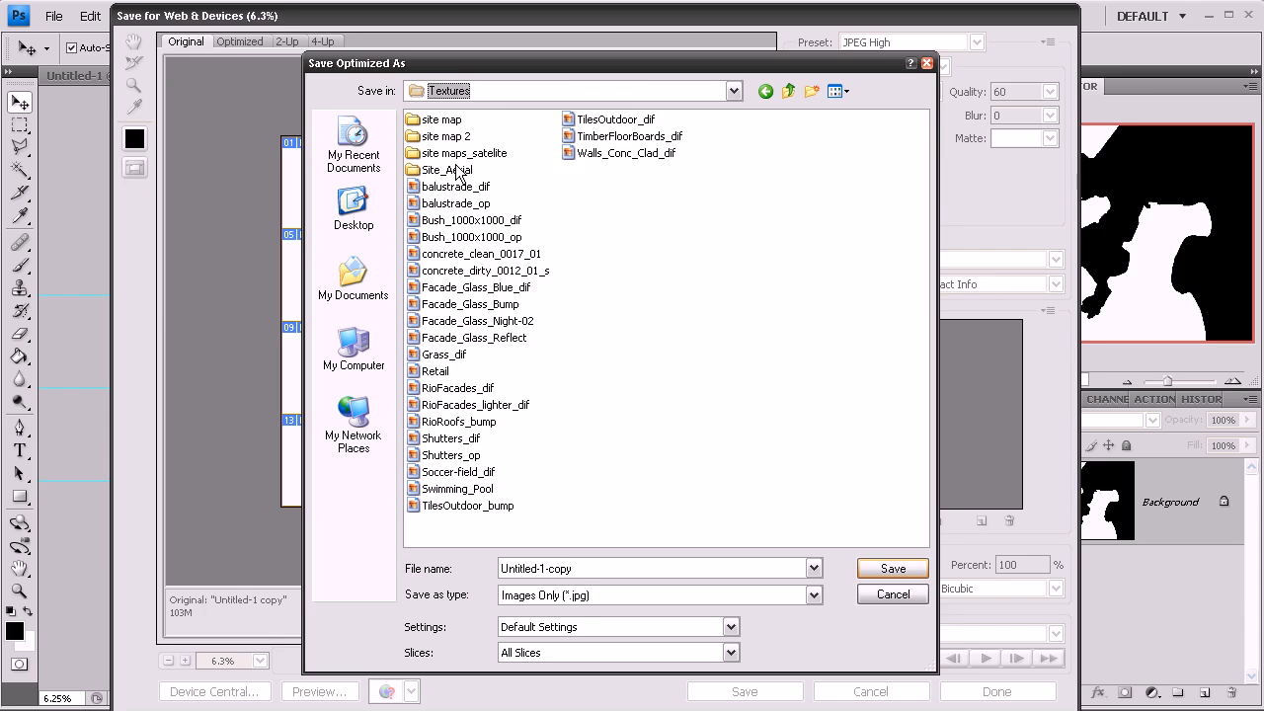
pyautogui.click(811, 91)
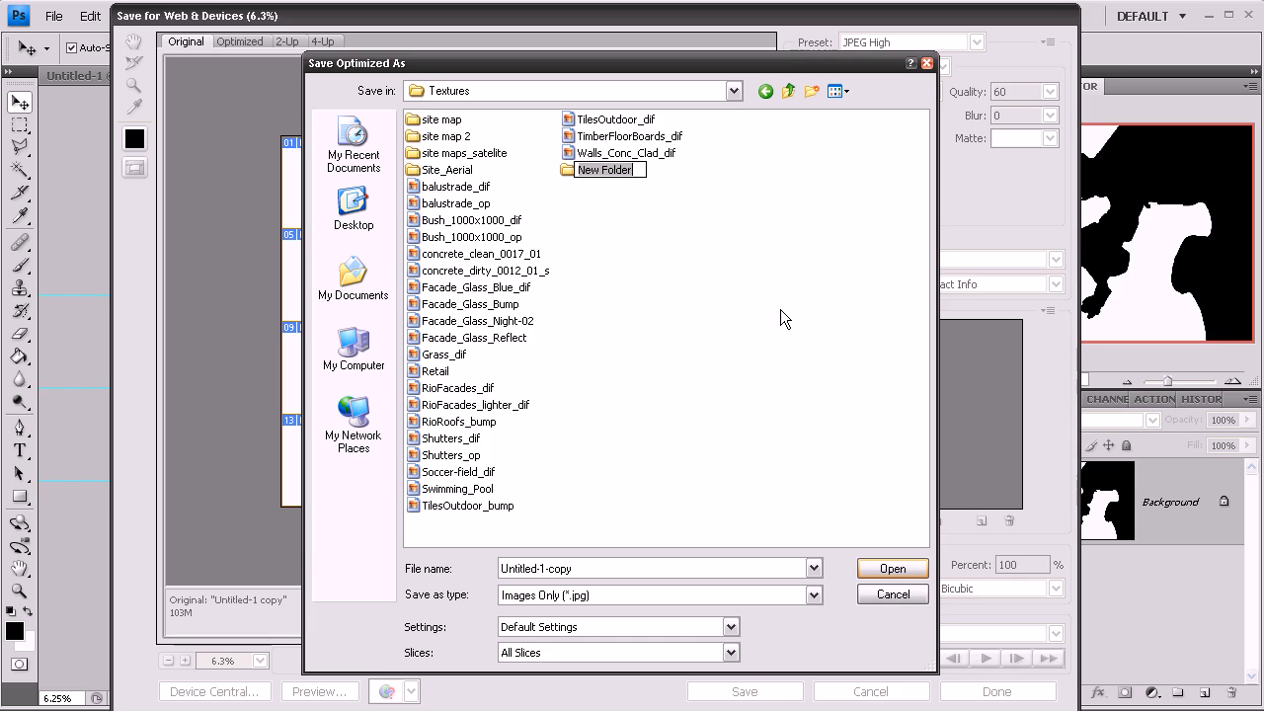
pyautogui.write('sat')
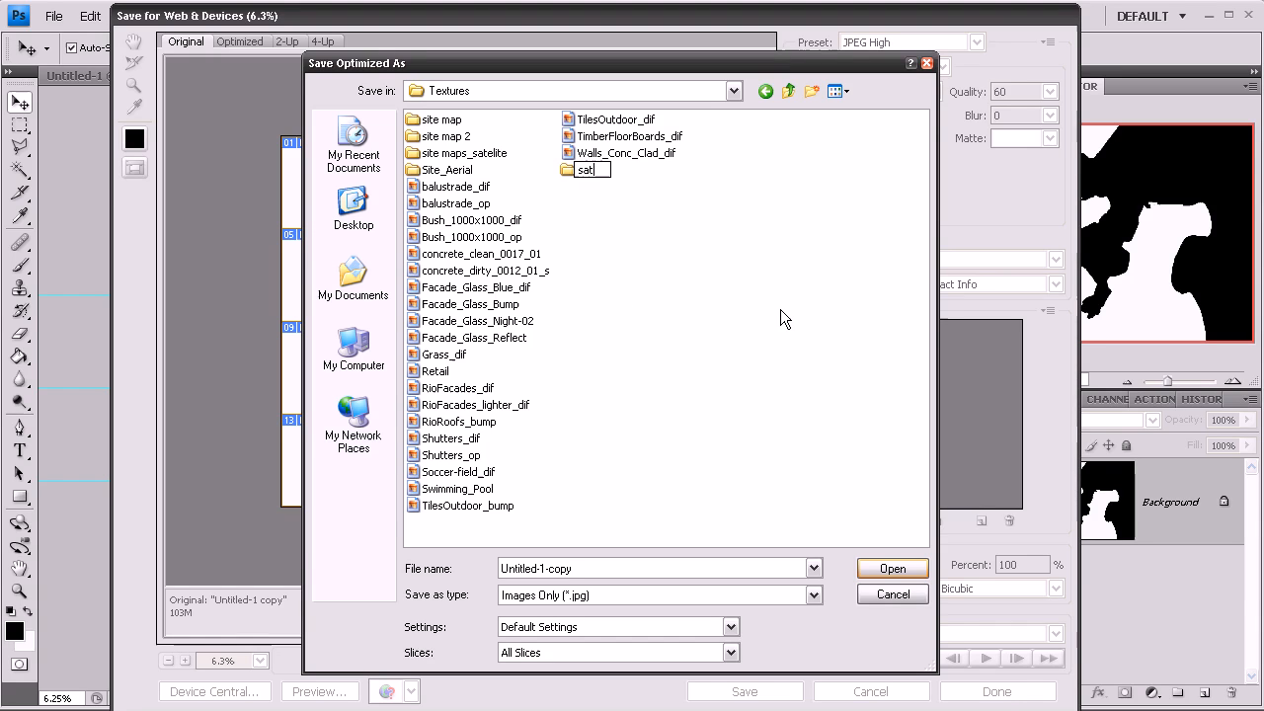
pyautogui.write('flection map')
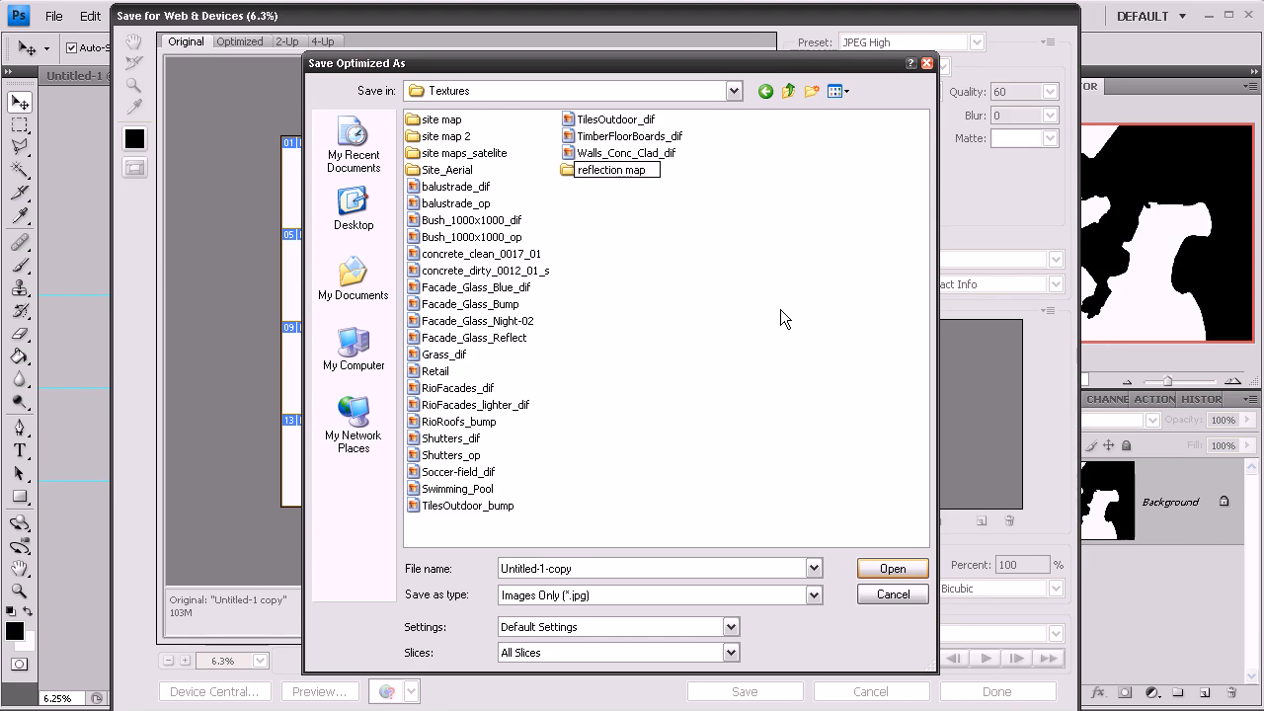
pyautogui.press('Return')
pyautogui.doubleClick(612, 170)
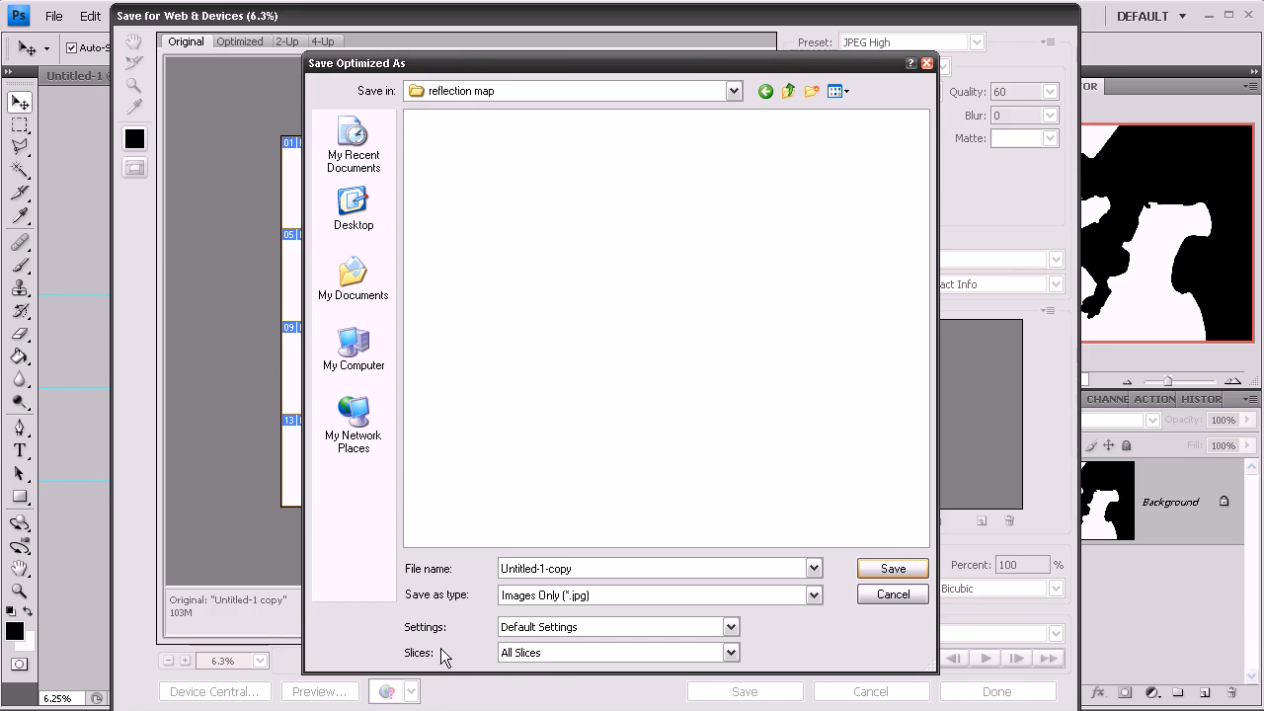
# - Save the mask with All Slices, Images Only (*.jpg) and Default Settings into the reflection map folder
pyautogui.click(558, 654)
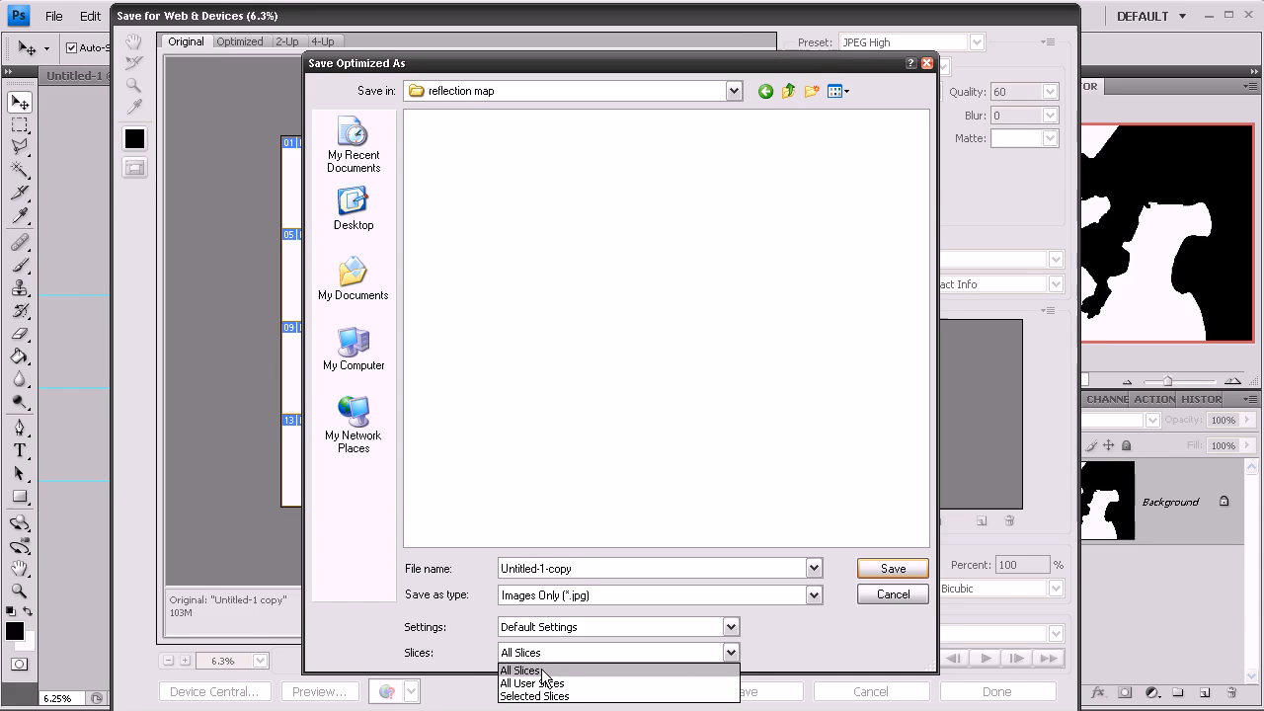
pyautogui.click(533, 665)
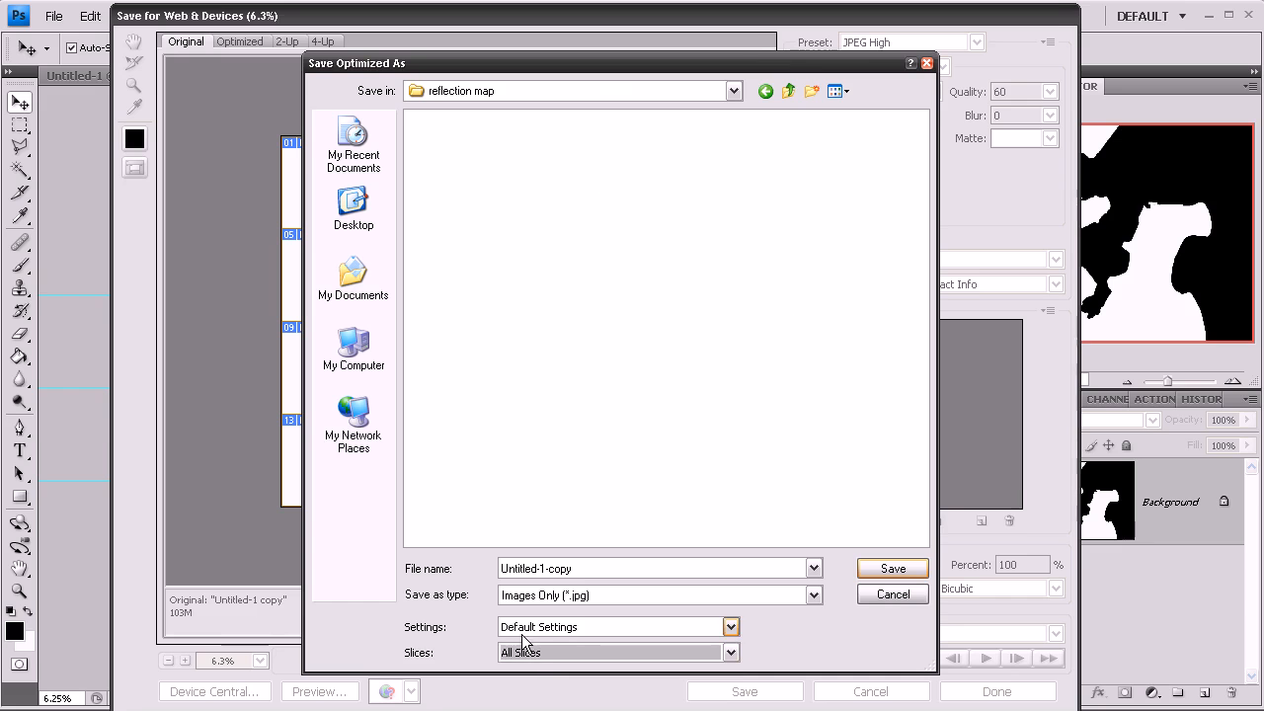
pyautogui.click(890, 570)
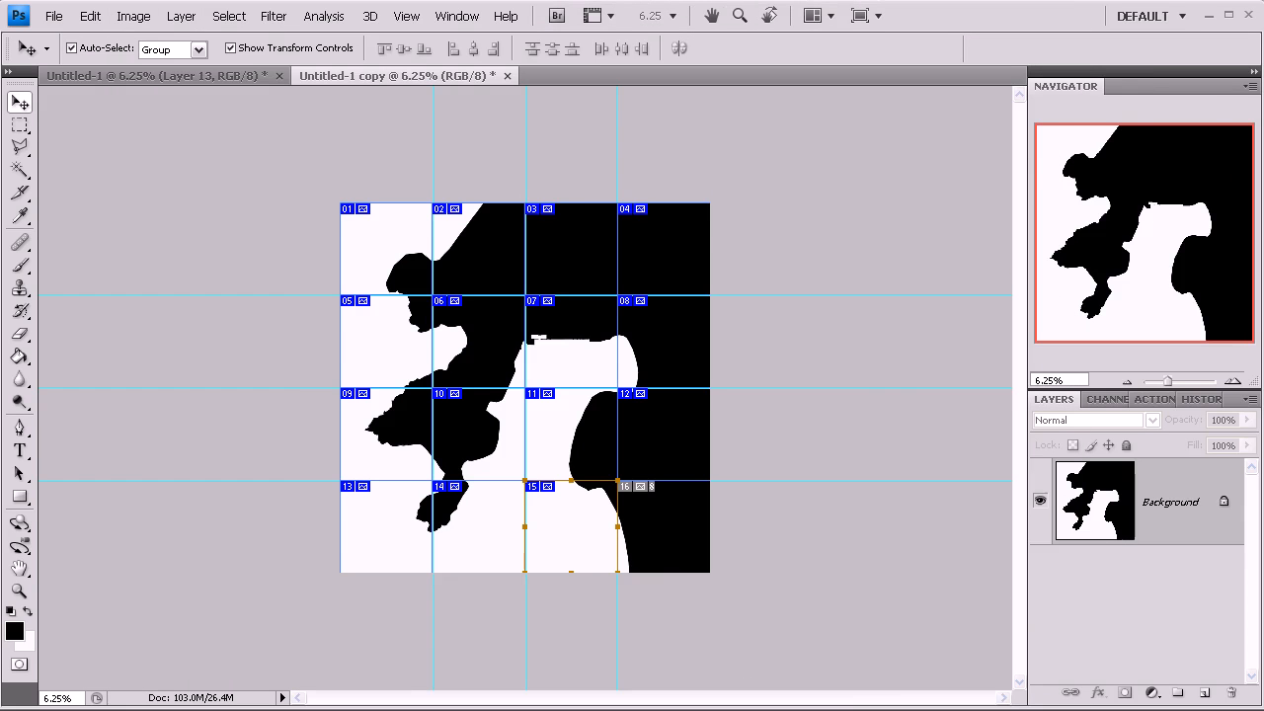
# - Switch to Windows Explorer and examine the exported tiles in reflection map's images folder as thumbnails in a four-column layout
pyautogui.moveTo(1263, 57); pyautogui.dragTo(420, 31)
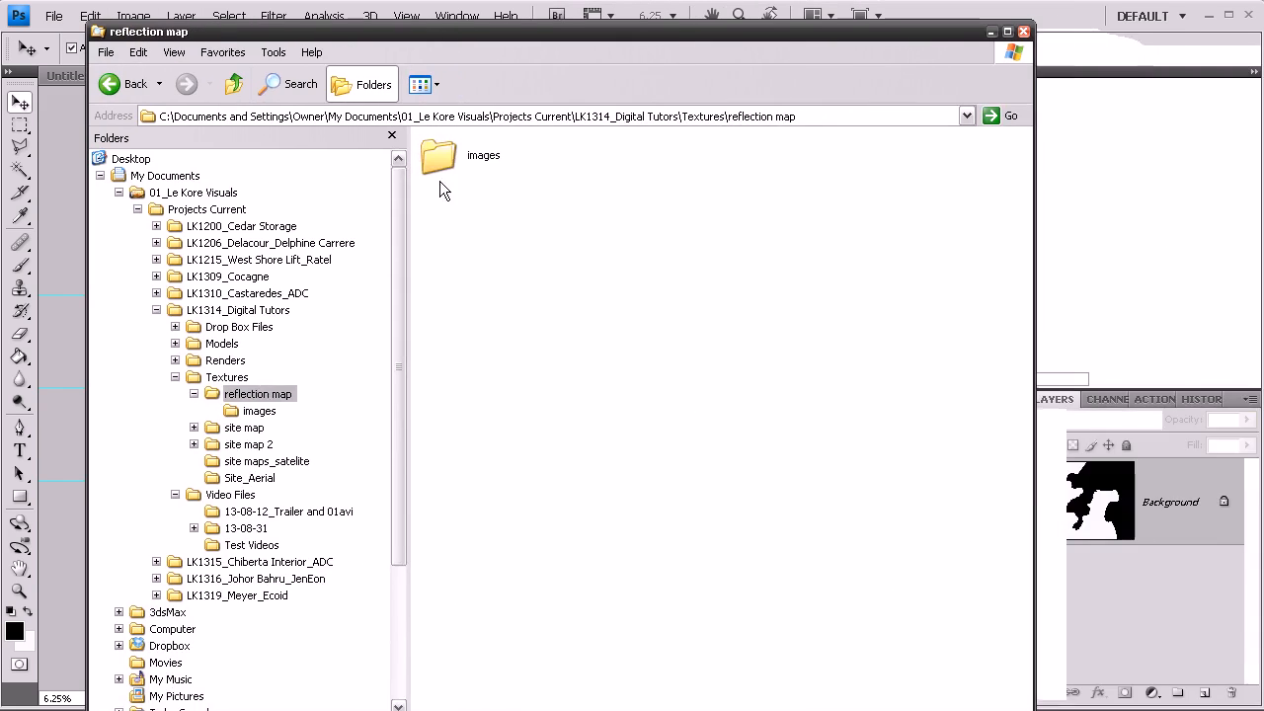
pyautogui.doubleClick(454, 151)
pyautogui.click(363, 83)
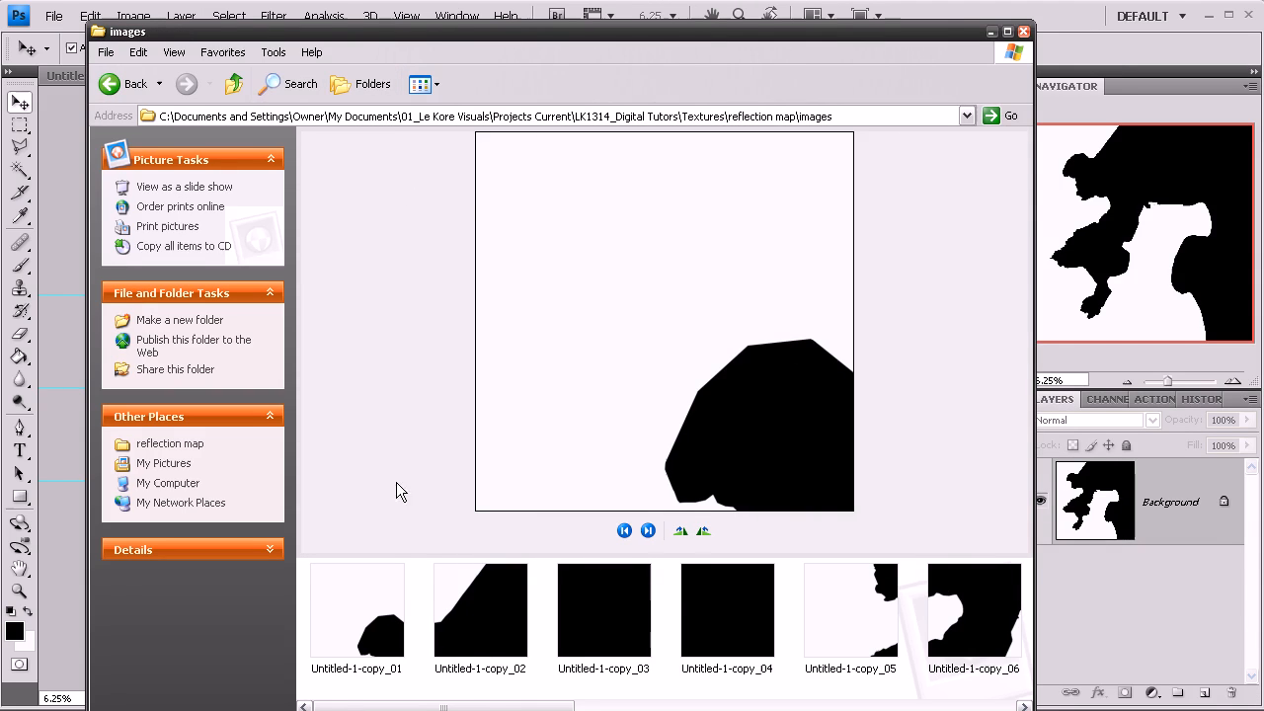
pyautogui.click(423, 85)
pyautogui.click(446, 126)
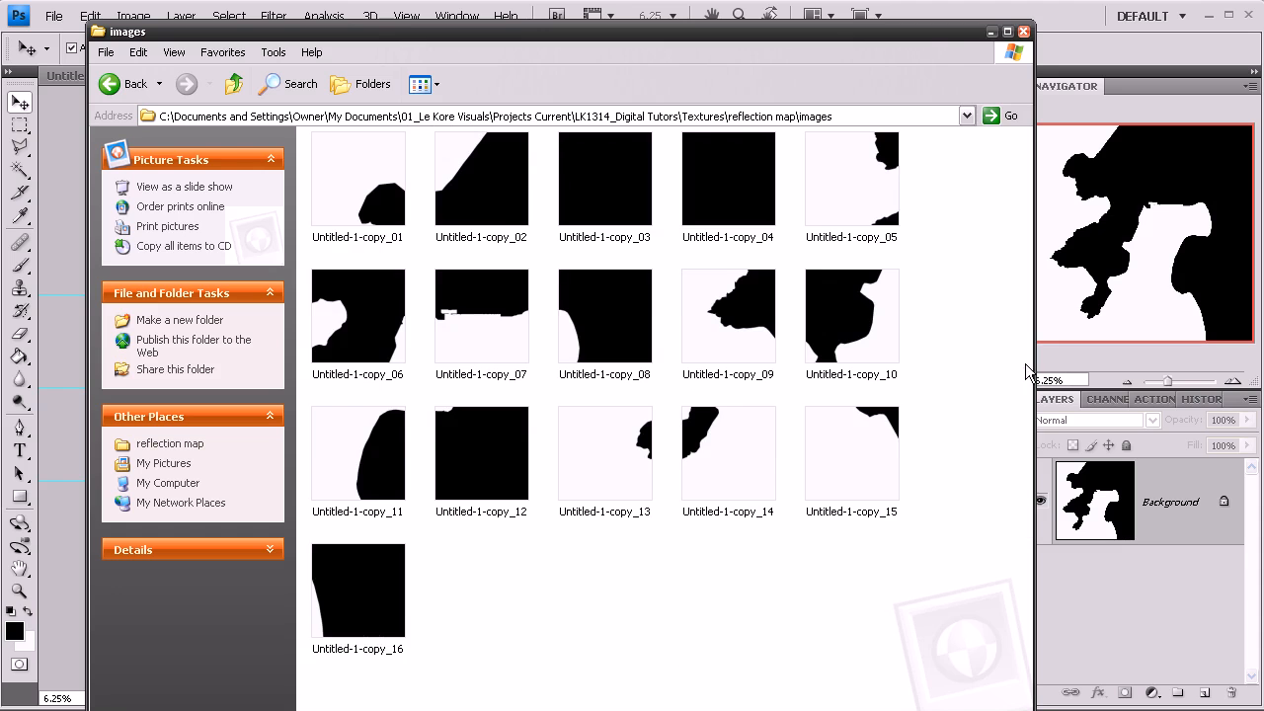
pyautogui.moveTo(1035, 363); pyautogui.dragTo(863, 348)
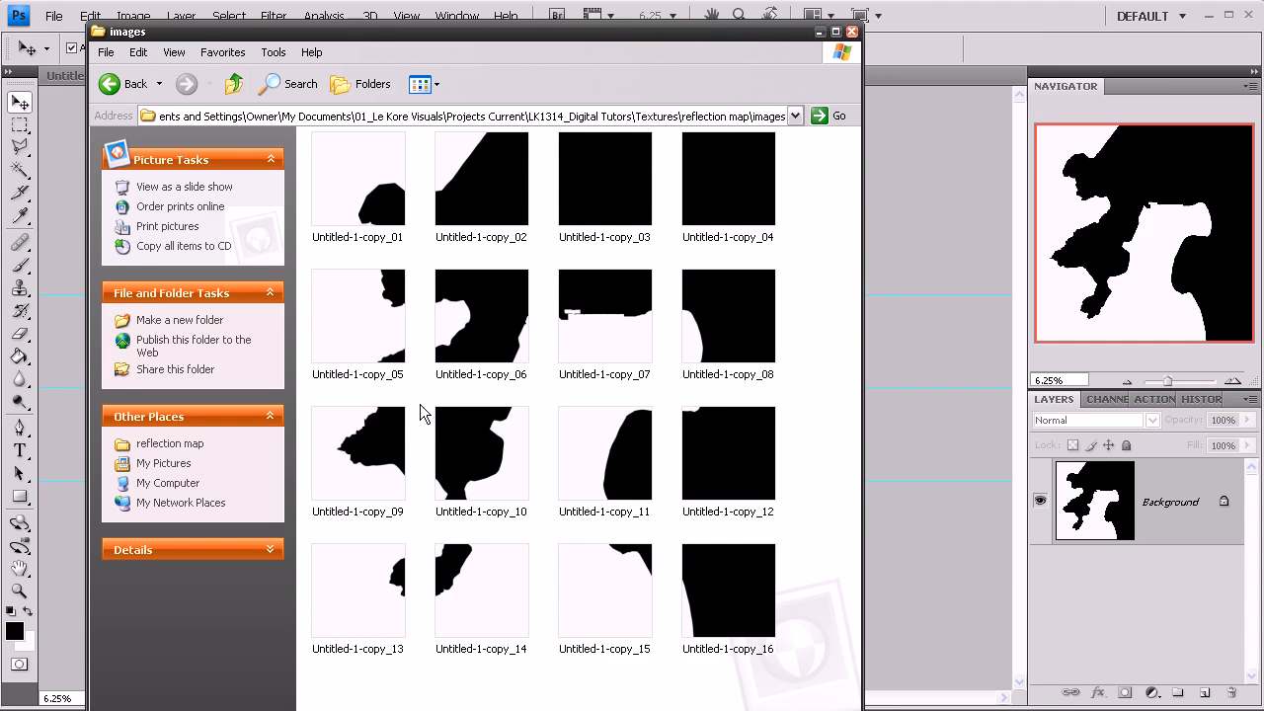
pyautogui.moveTo(357, 34); pyautogui.dragTo(1026, 34)
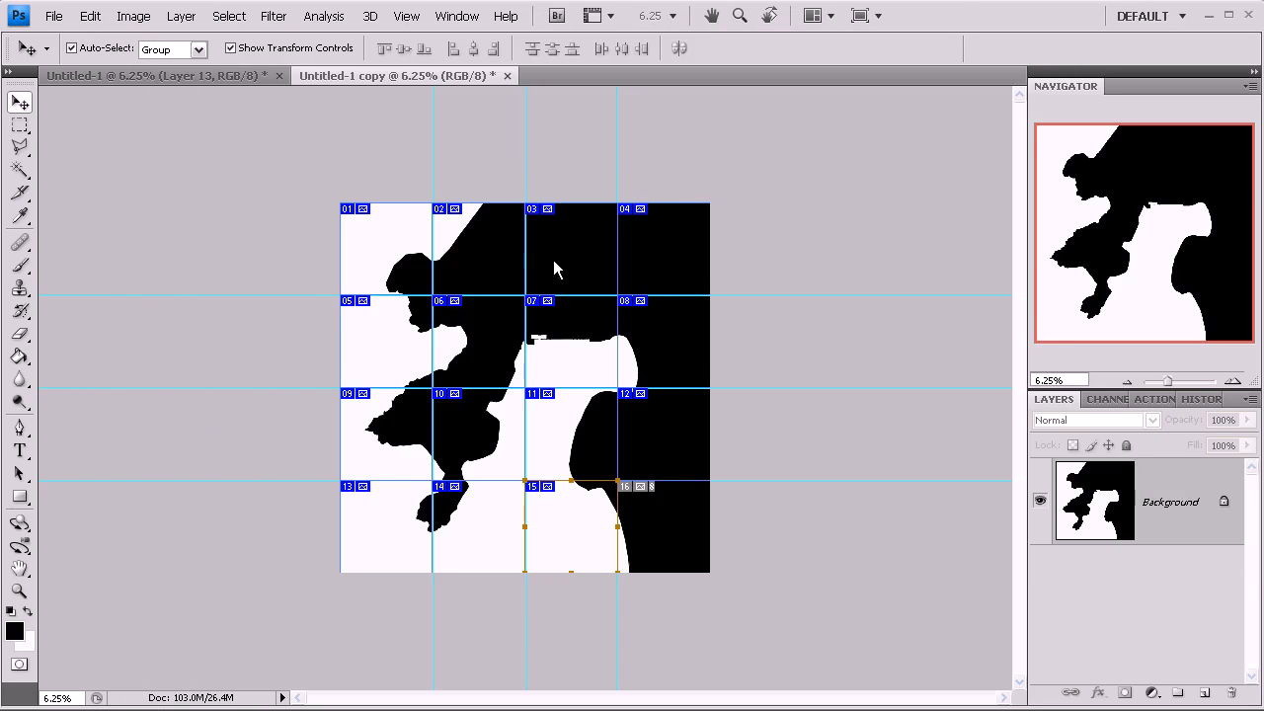
# - In the original Untitled-1 document in Photoshop, hide the mask on Layer 13 and duplicate the satellite image as a new document
pyautogui.click(238, 69)
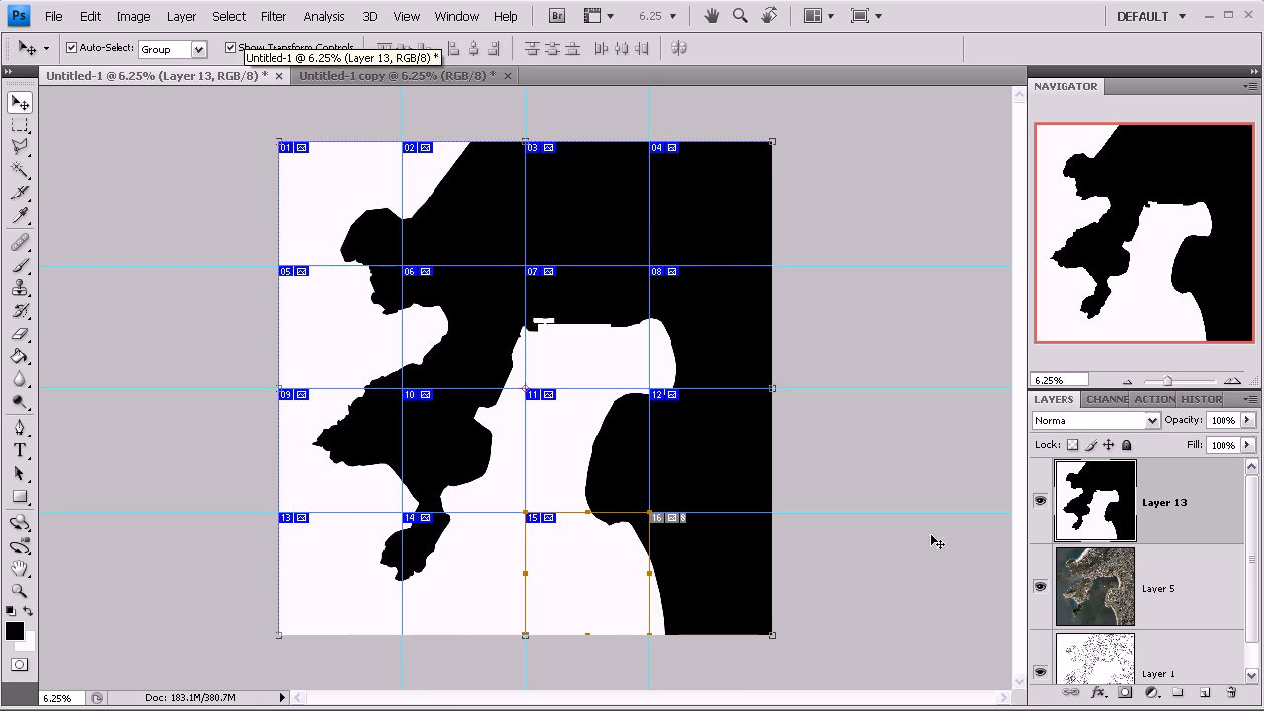
pyautogui.click(1040, 503)
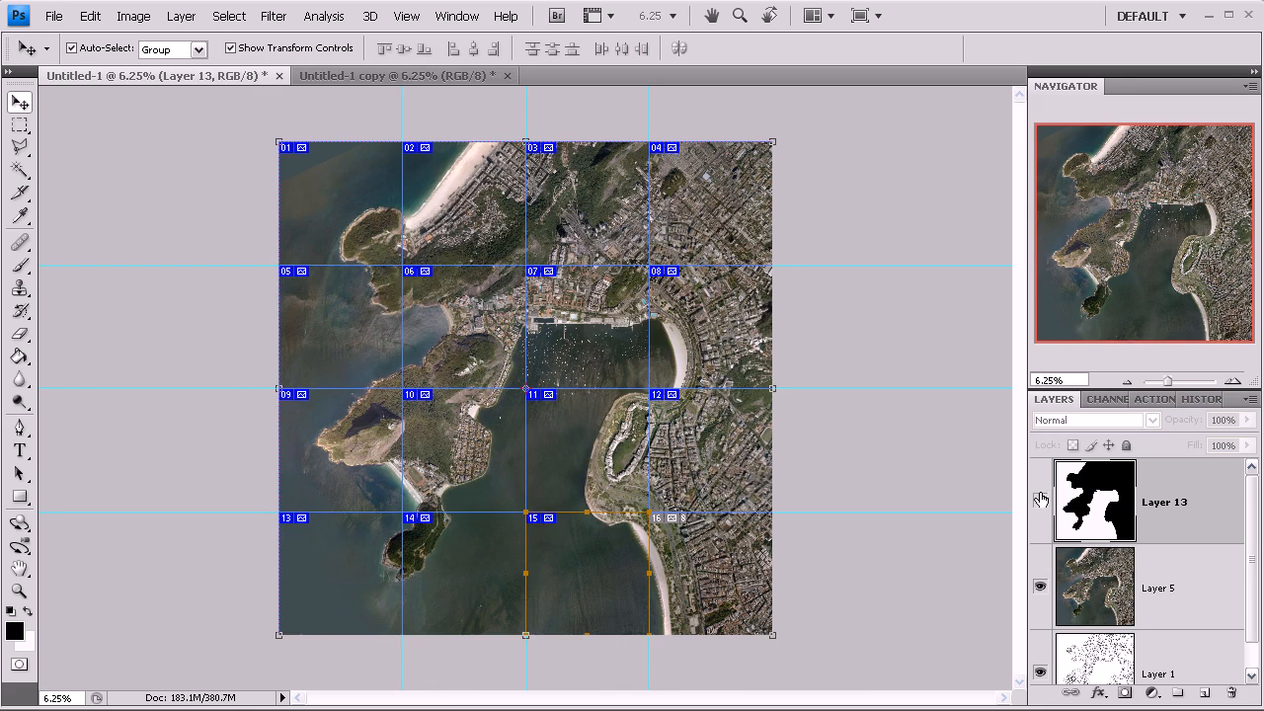
pyautogui.click(134, 16)
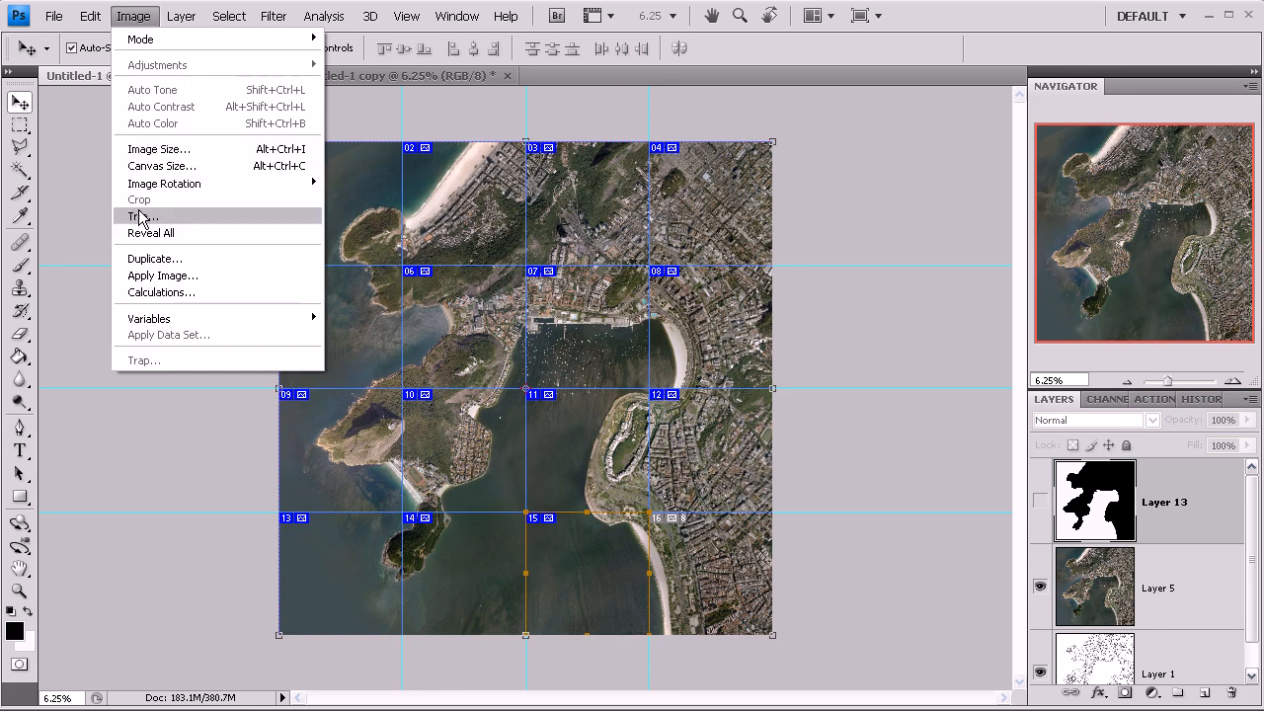
pyautogui.click(155, 259)
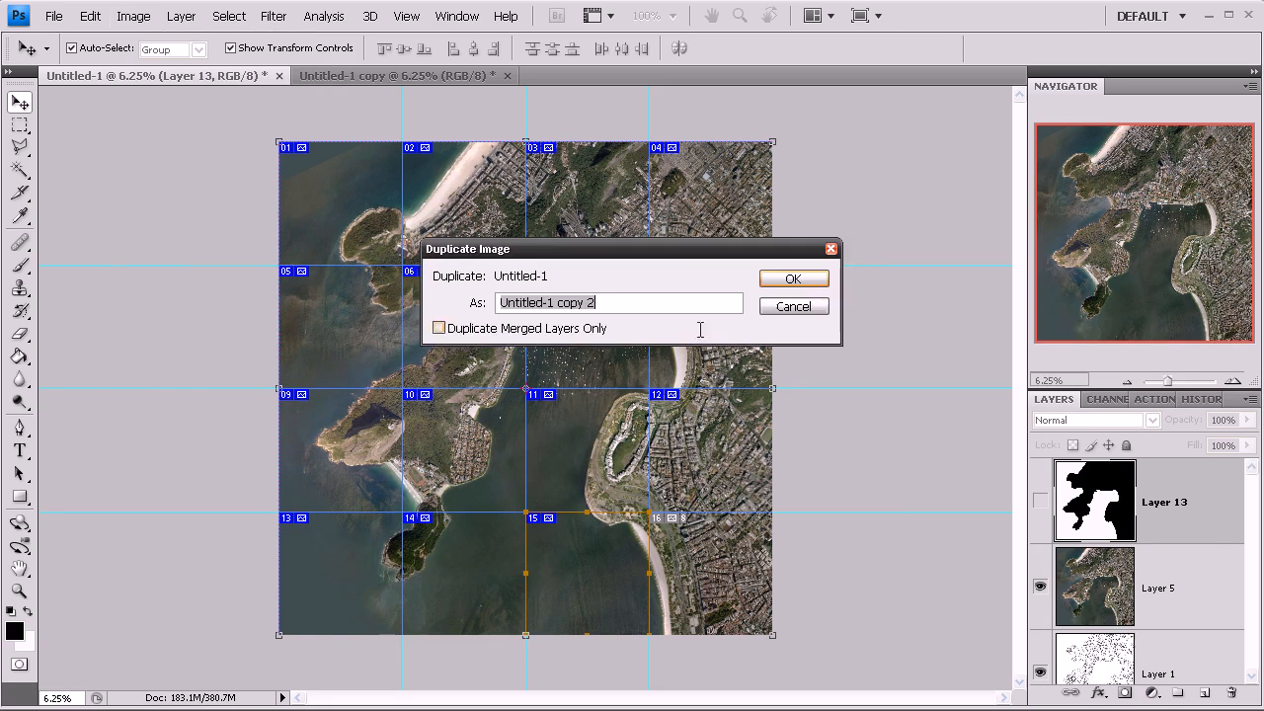
pyautogui.click(795, 280)
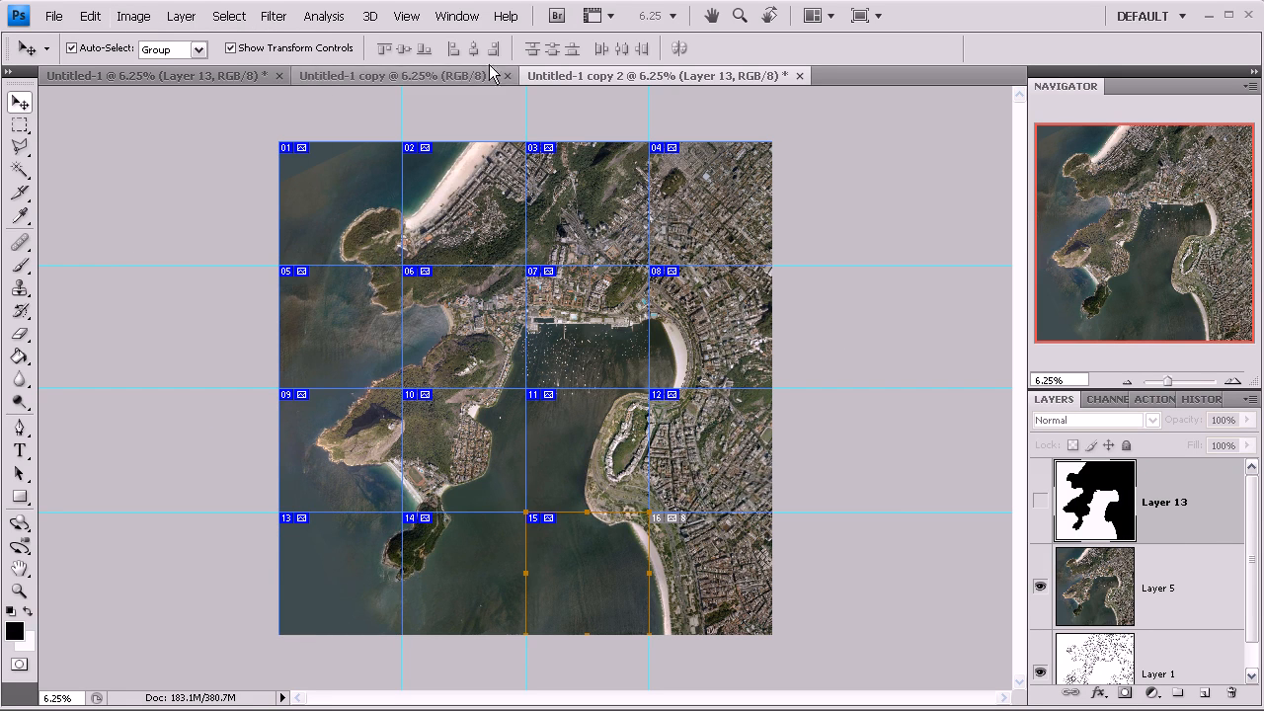
# - Flatten the duplicated satellite image into a single background, discarding the hidden layers
pyautogui.click(134, 16)
pyautogui.moveTo(178, 16)
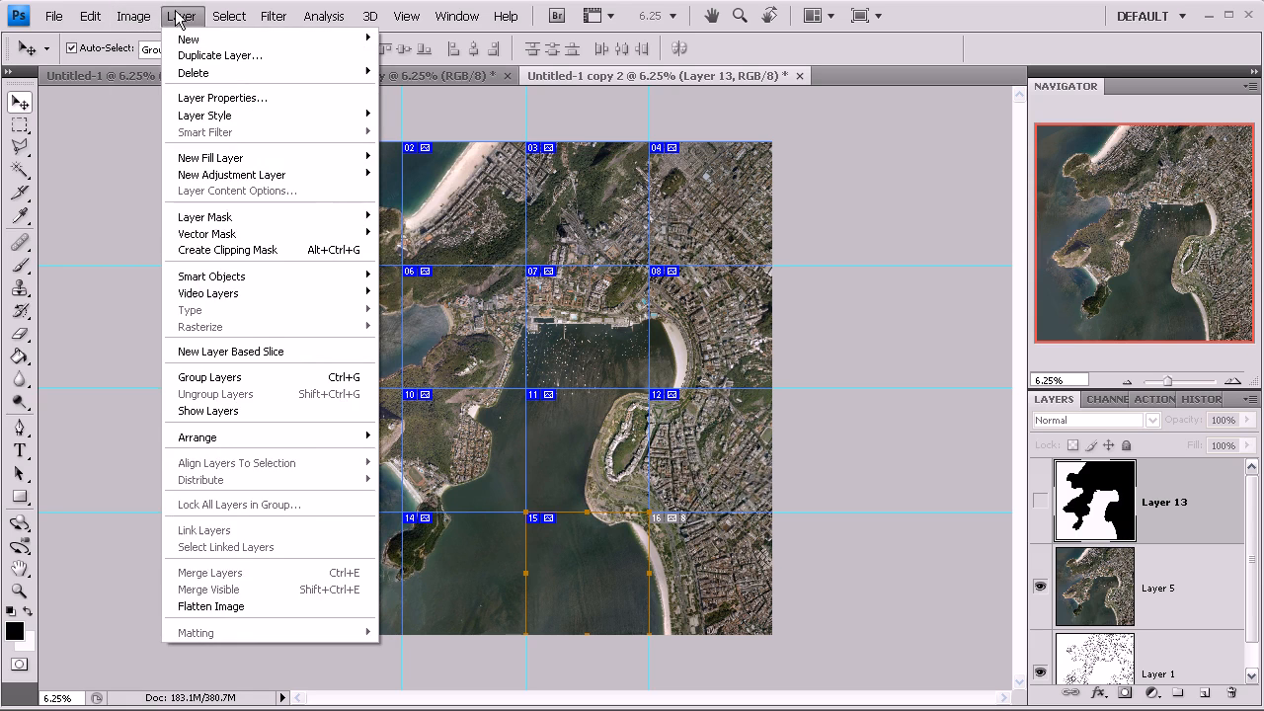
pyautogui.click(225, 607)
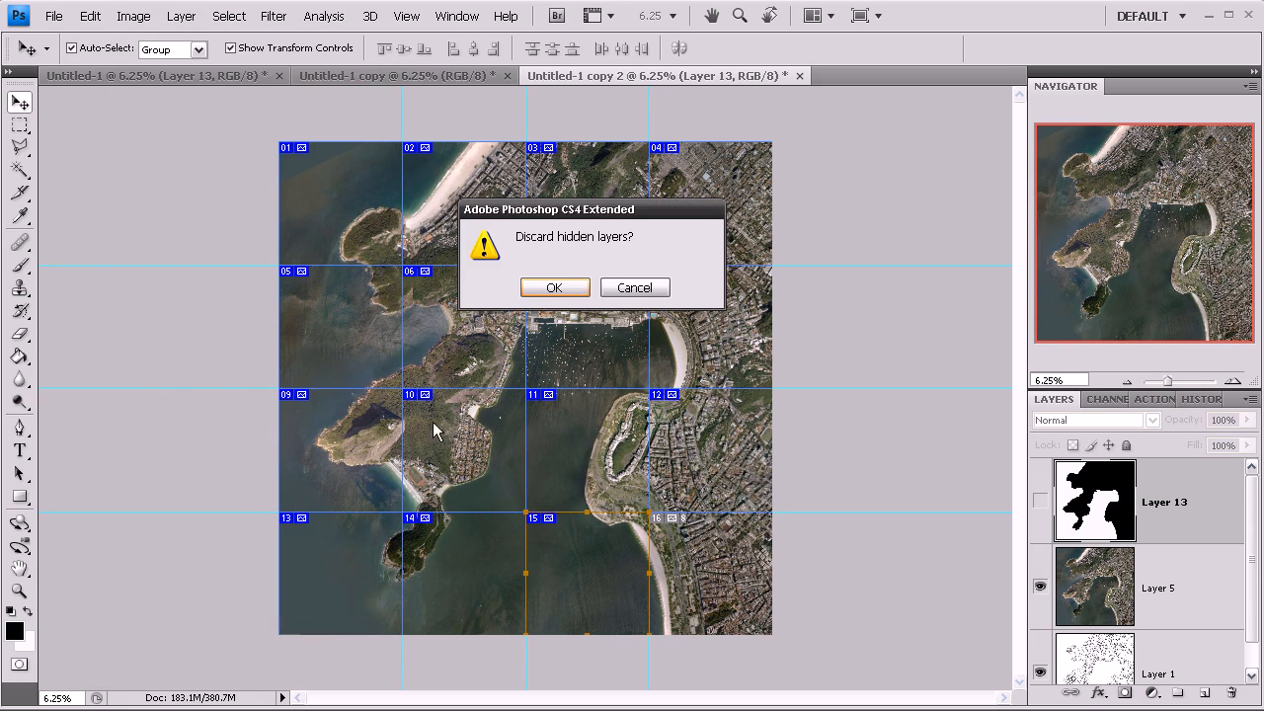
pyautogui.click(532, 287)
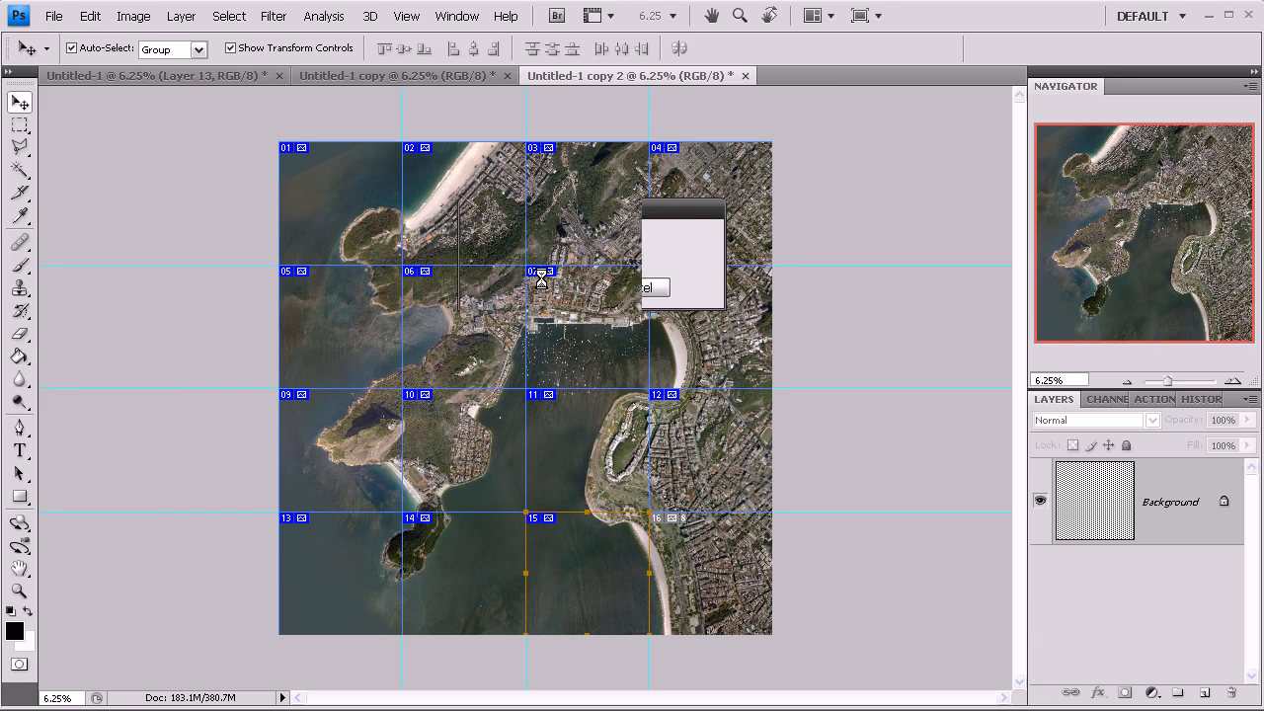
# - Resize the flattened satellite image to 6000 by 6000 pixels, keeping proportions constrained and Bicubic resampling
pyautogui.click(134, 17)
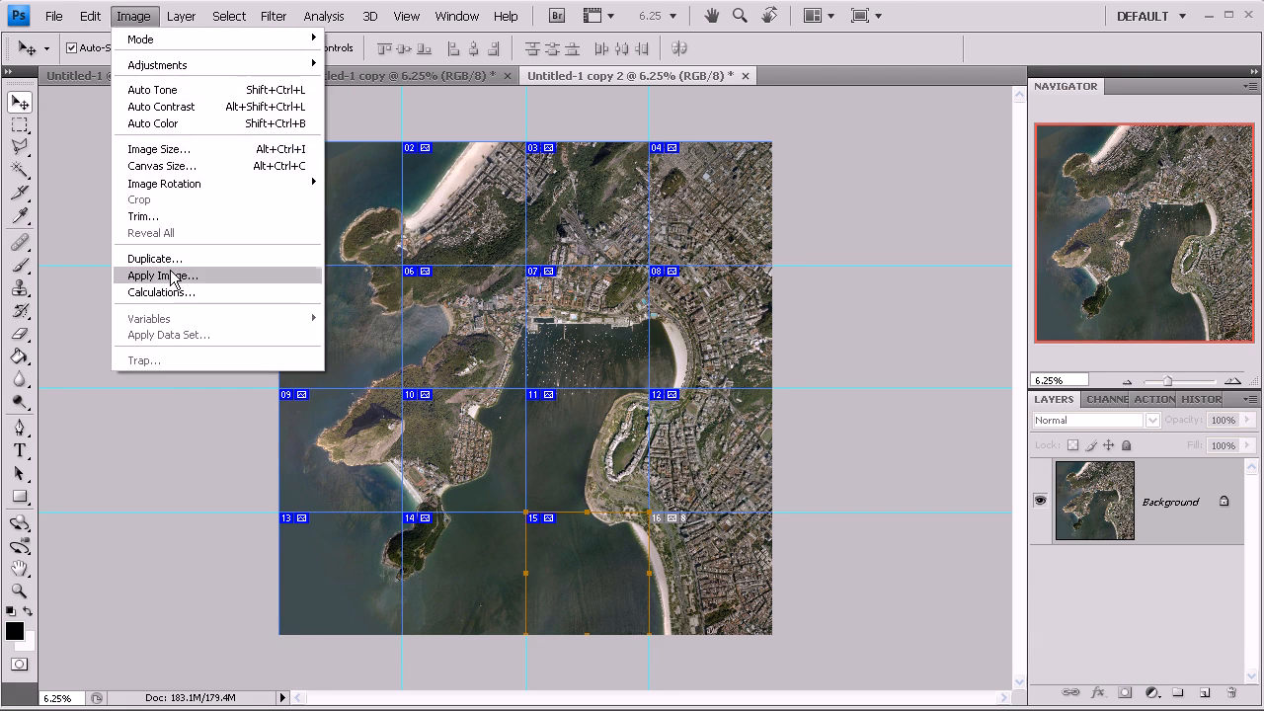
pyautogui.click(165, 152)
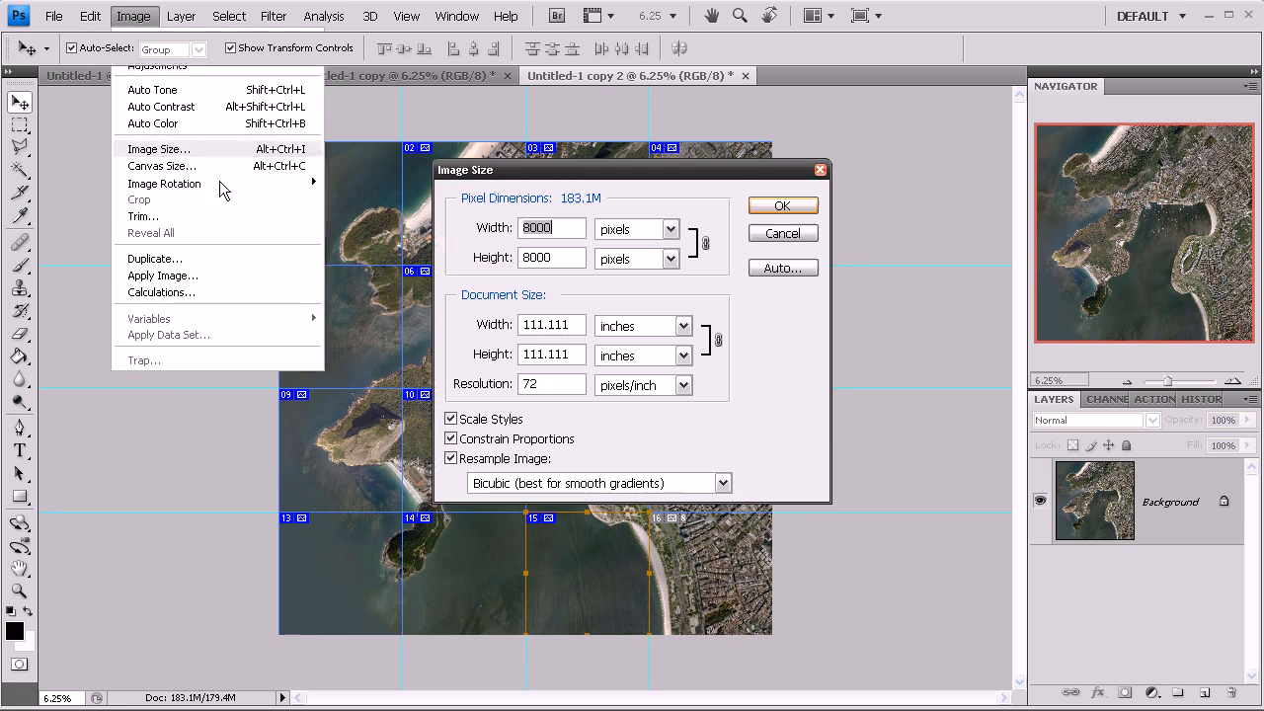
pyautogui.click(524, 227)
pyautogui.press('Delete')
pyautogui.write('6')
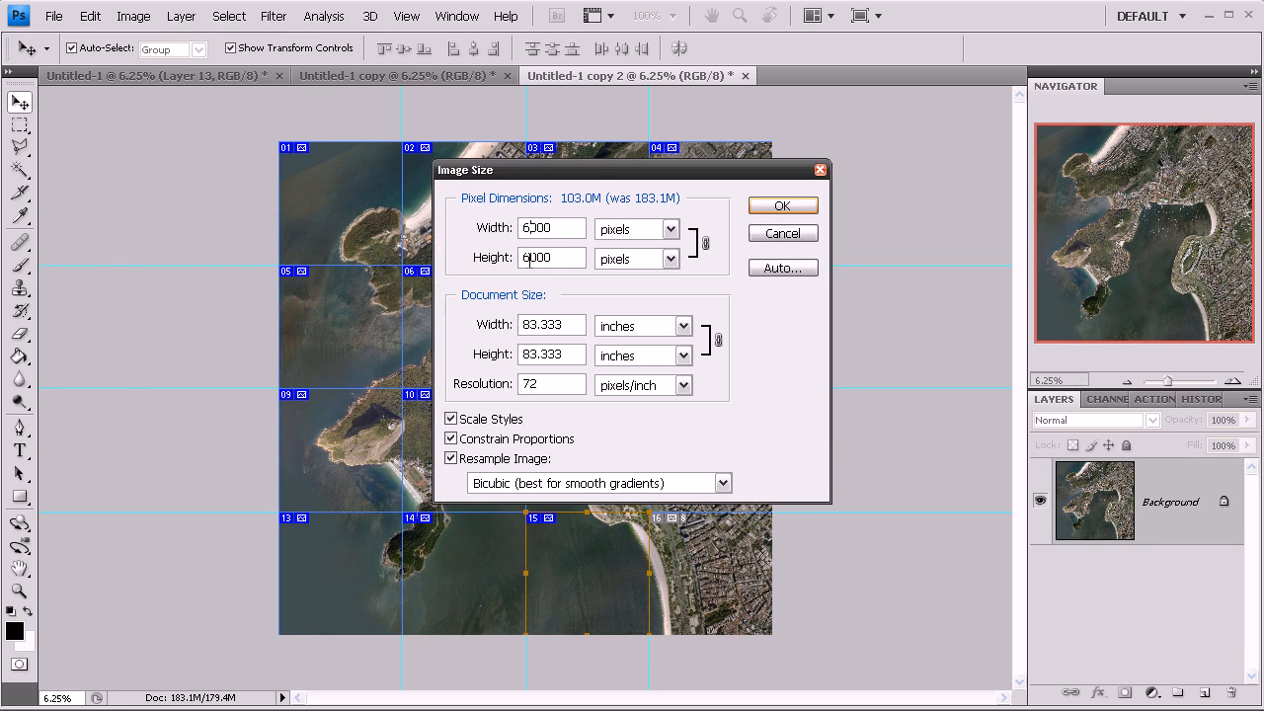
pyautogui.click(767, 202)
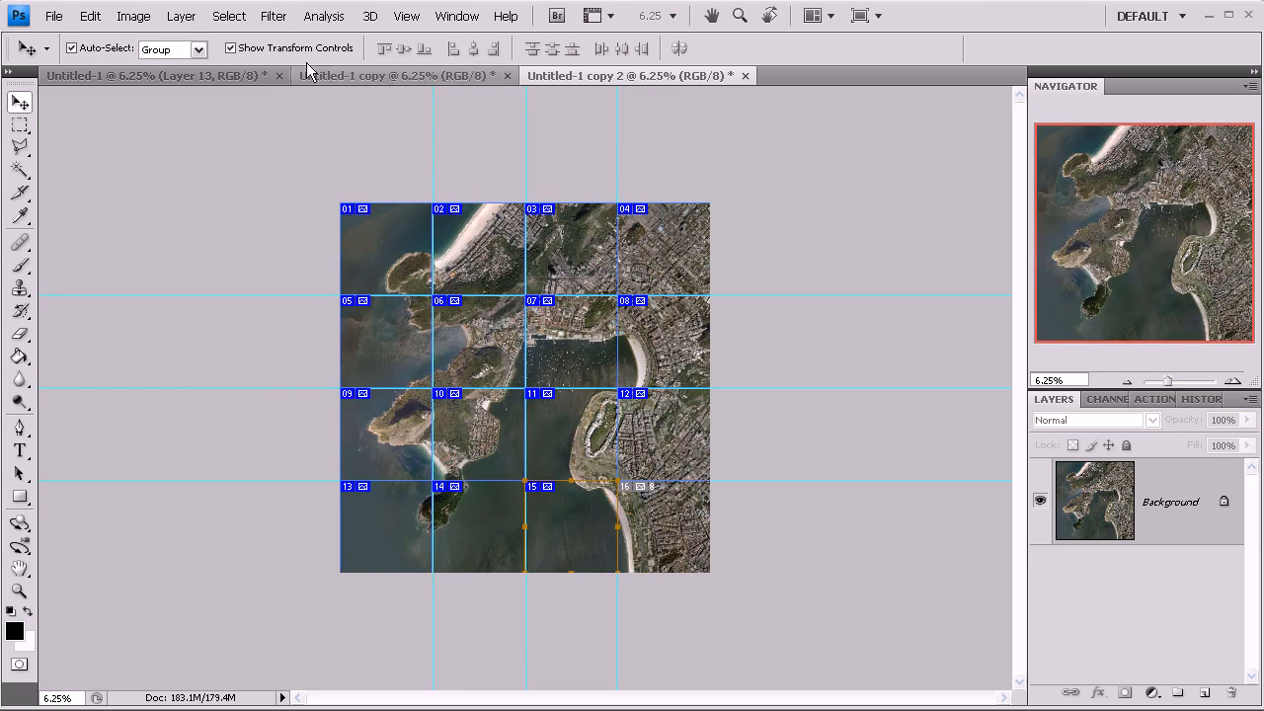
# - Prepare the resized satellite image's slices in Save for Web & Devices with the JPEG High preset at quality 60
pyautogui.click(53, 16)
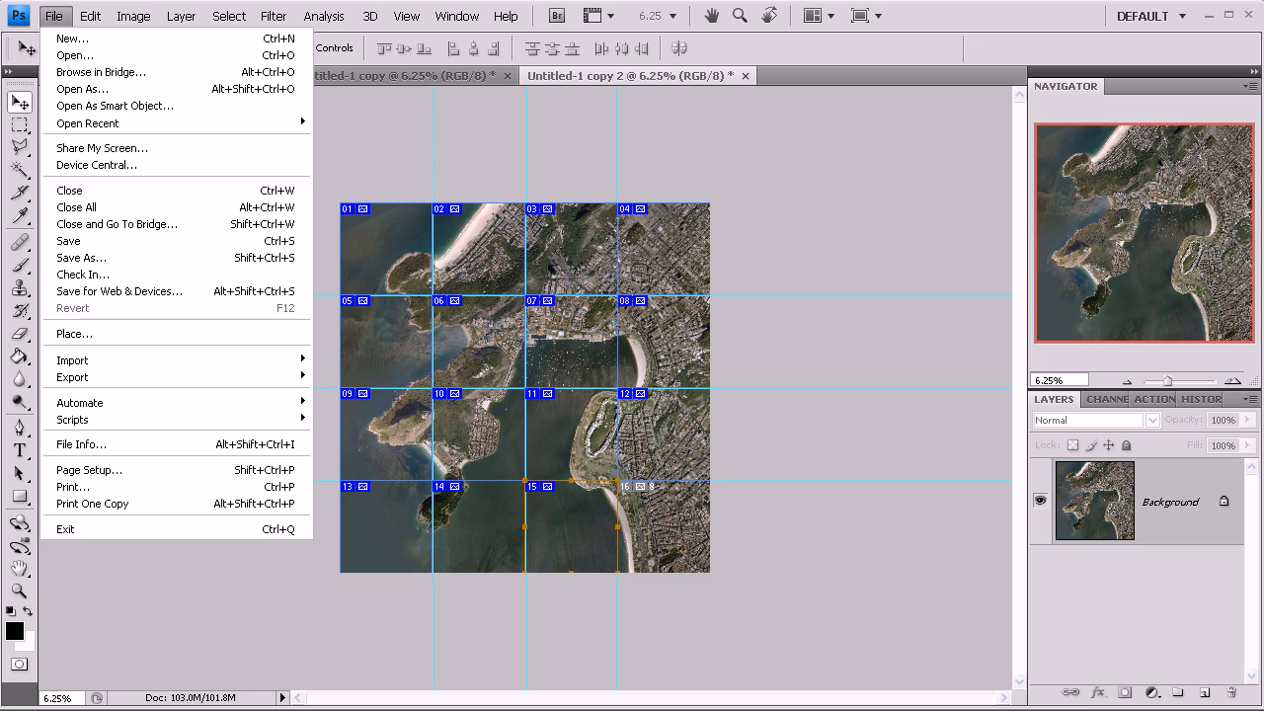
pyautogui.click(120, 291)
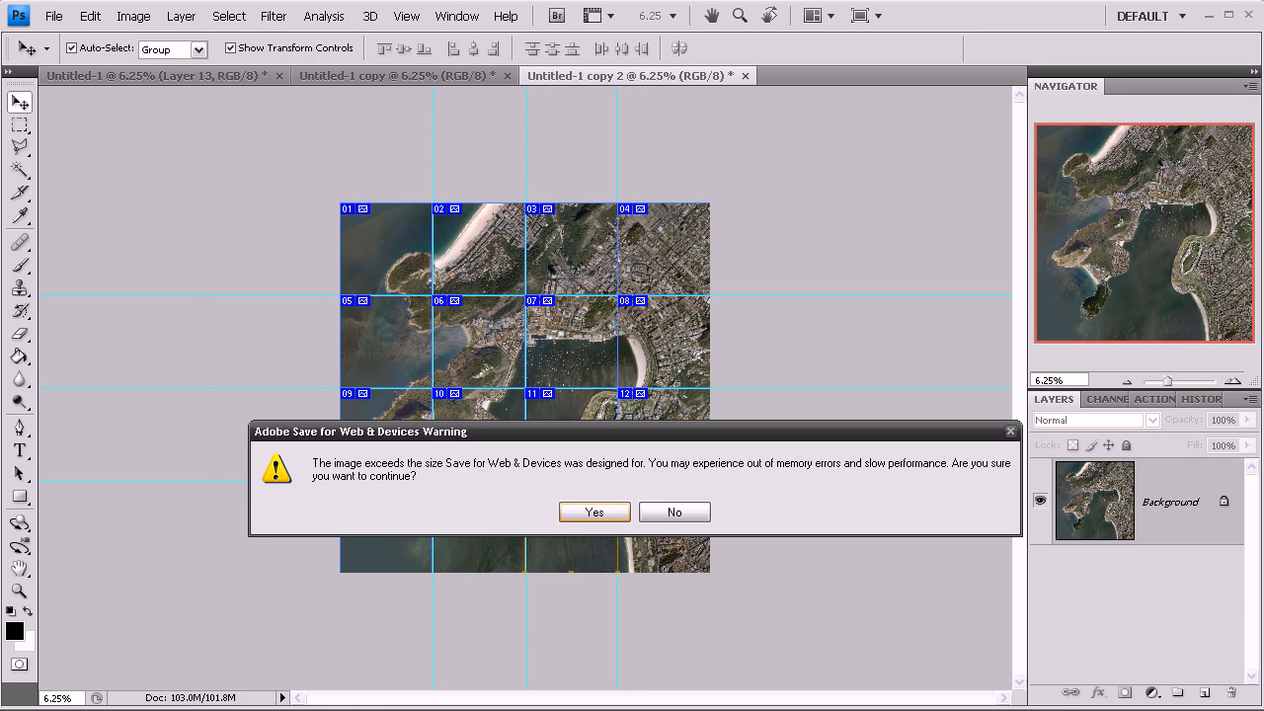
pyautogui.click(589, 512)
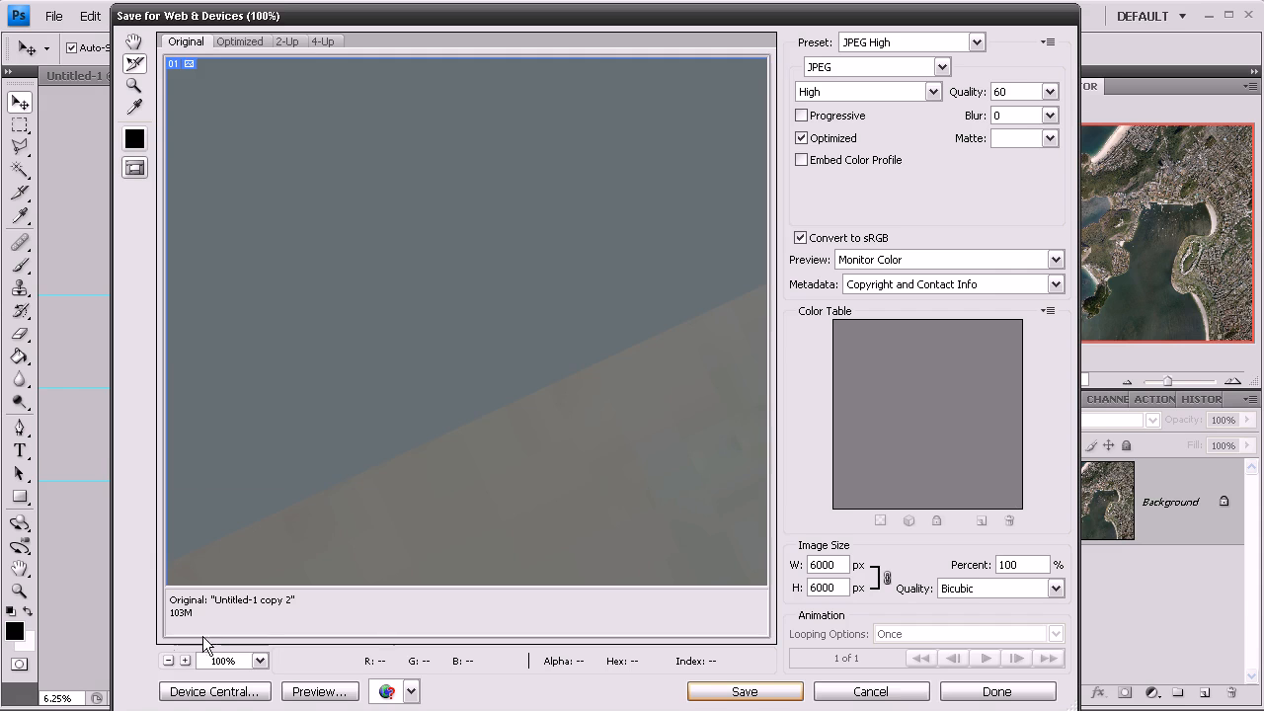
pyautogui.click(167, 661)
pyautogui.click(168, 661)
pyautogui.click(168, 661)
pyautogui.click(168, 660)
pyautogui.click(167, 660)
pyautogui.click(167, 661)
pyautogui.click(168, 661)
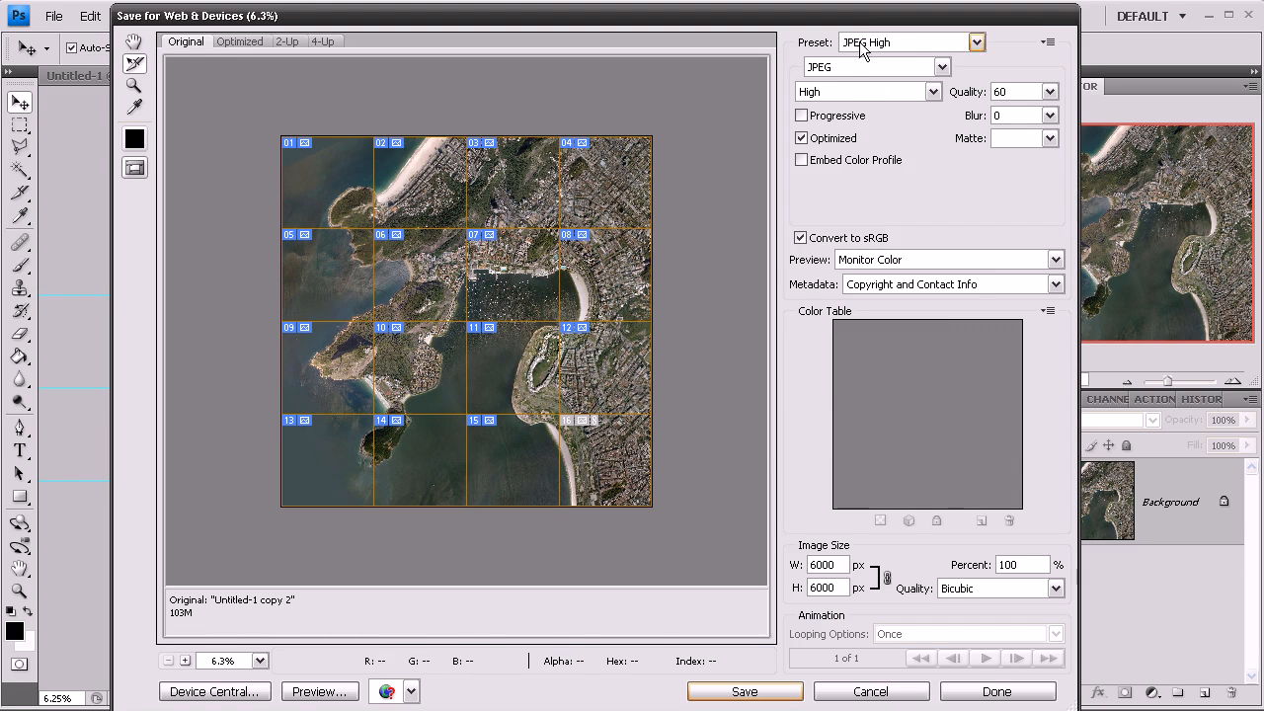
pyautogui.moveTo(877, 17); pyautogui.dragTo(885, 15)
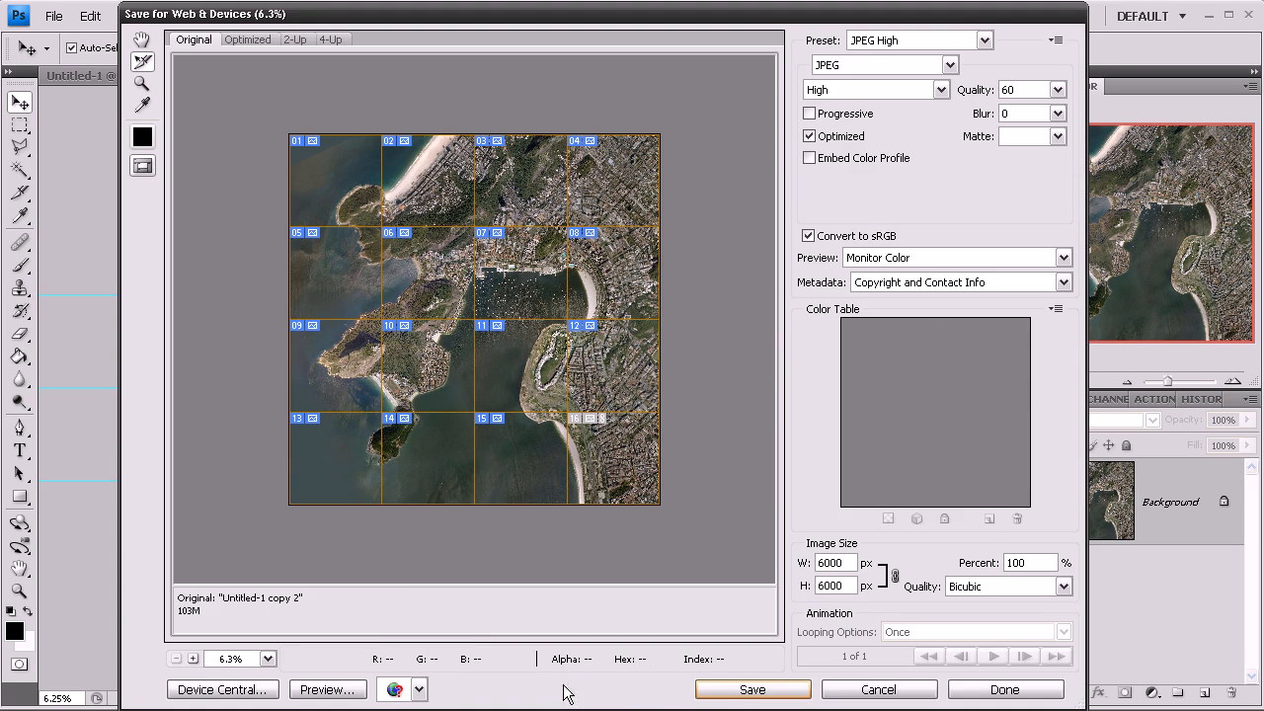
# - Save All Slices as Images Only (*.jpg) with Default Settings into a new folder named satelite map inside Textures
pyautogui.click(721, 695)
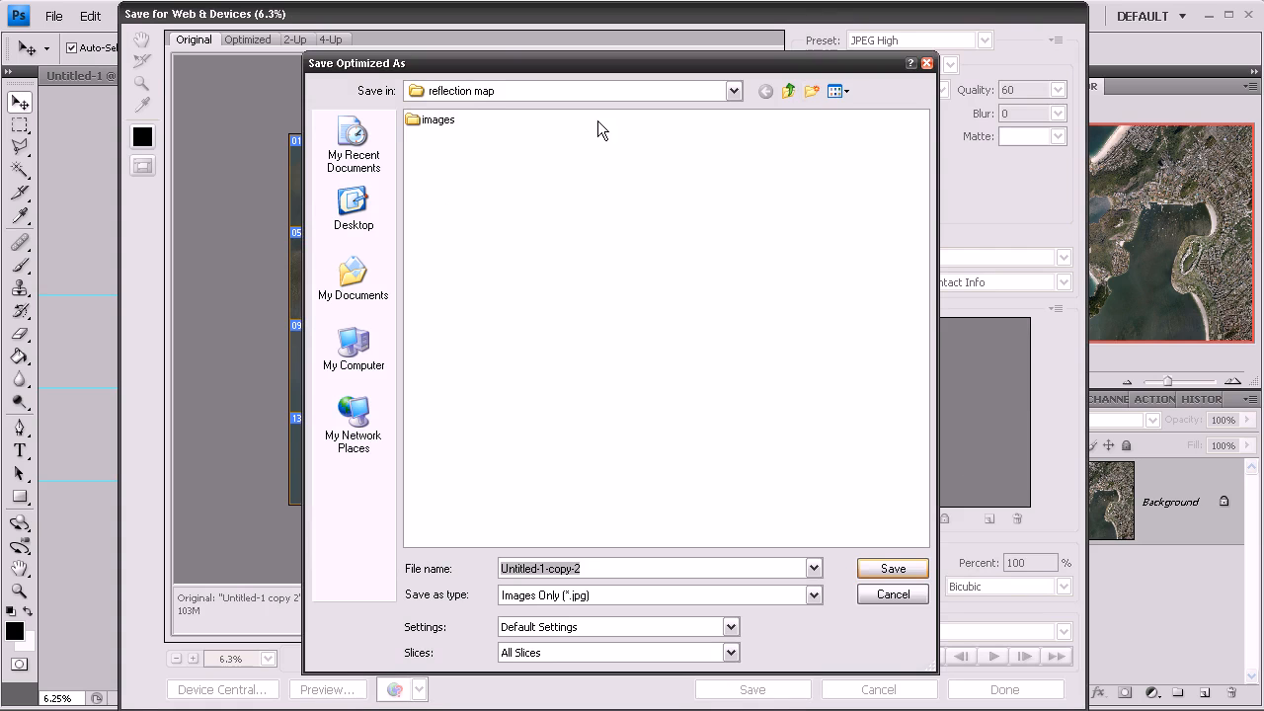
pyautogui.click(790, 92)
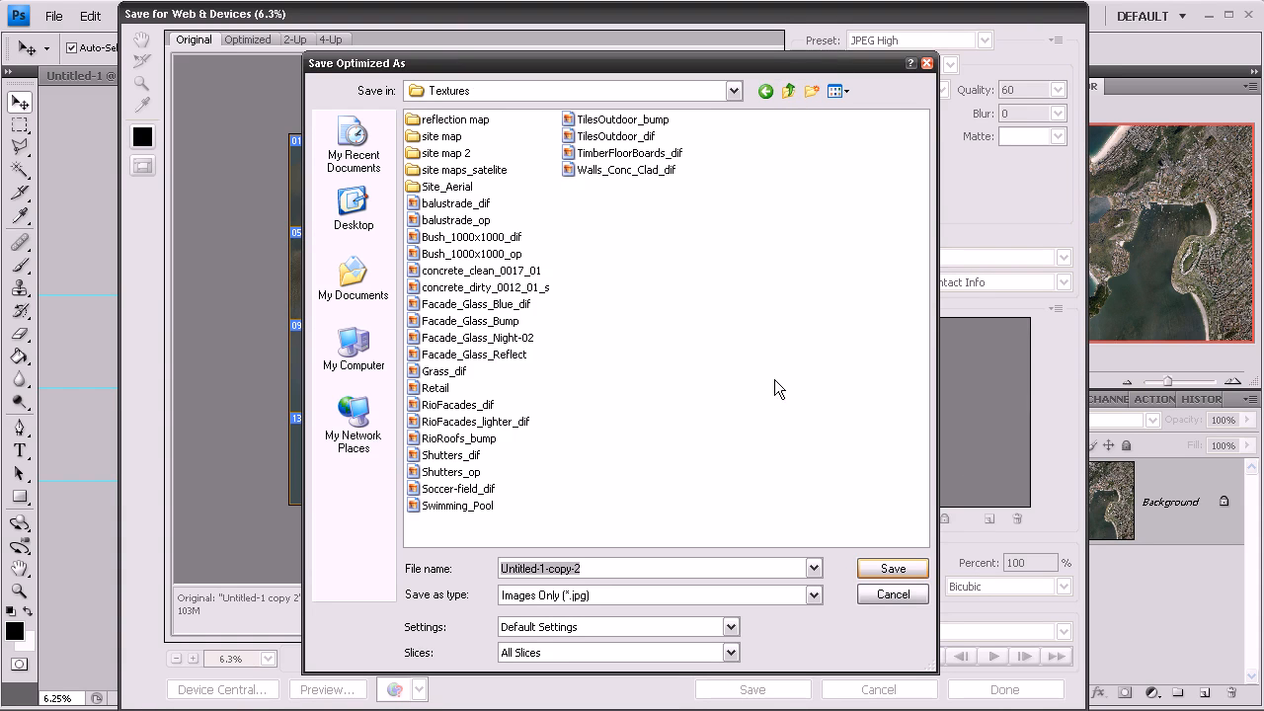
pyautogui.click(812, 91)
pyautogui.write('satelite map')
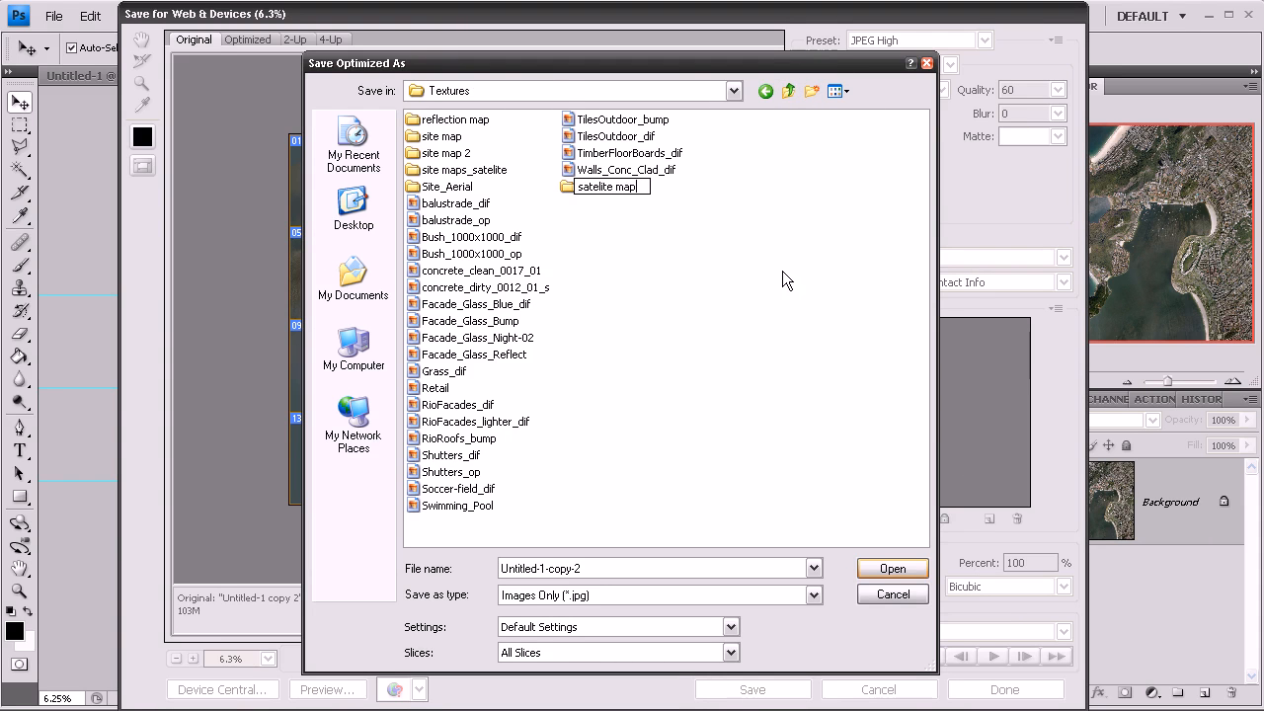
pyautogui.click(783, 271)
pyautogui.doubleClick(618, 190)
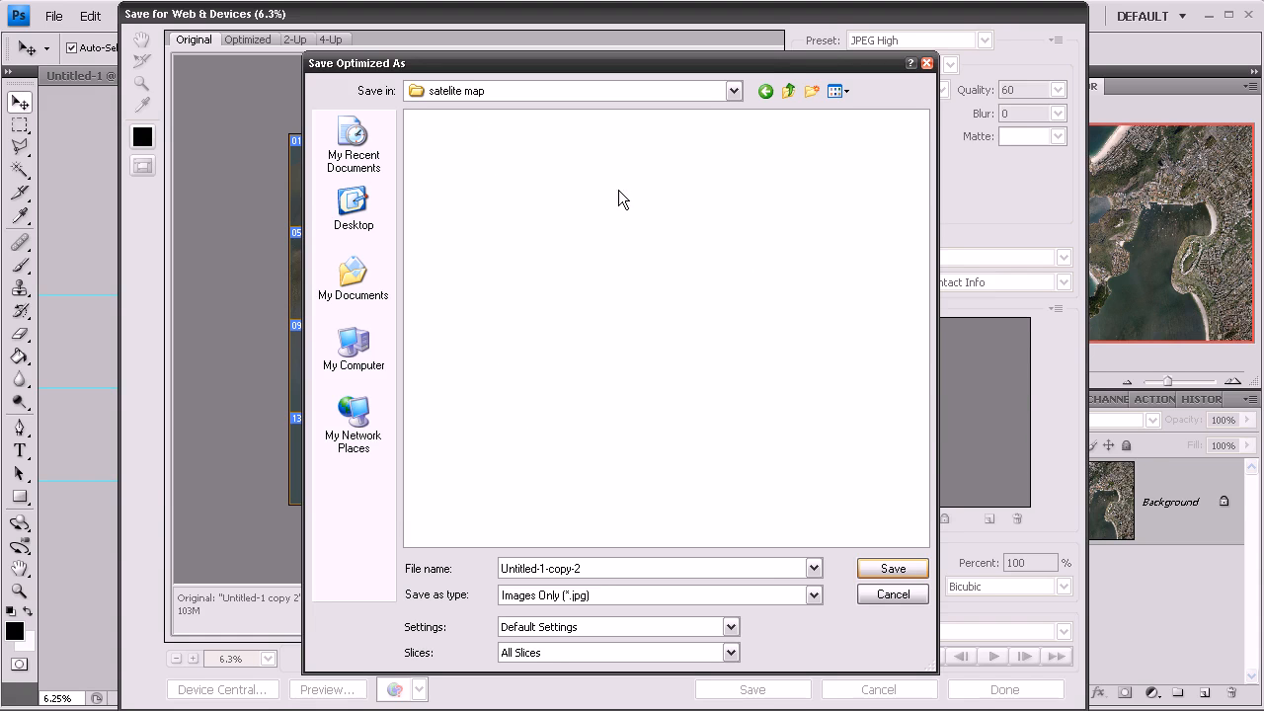
pyautogui.click(893, 569)
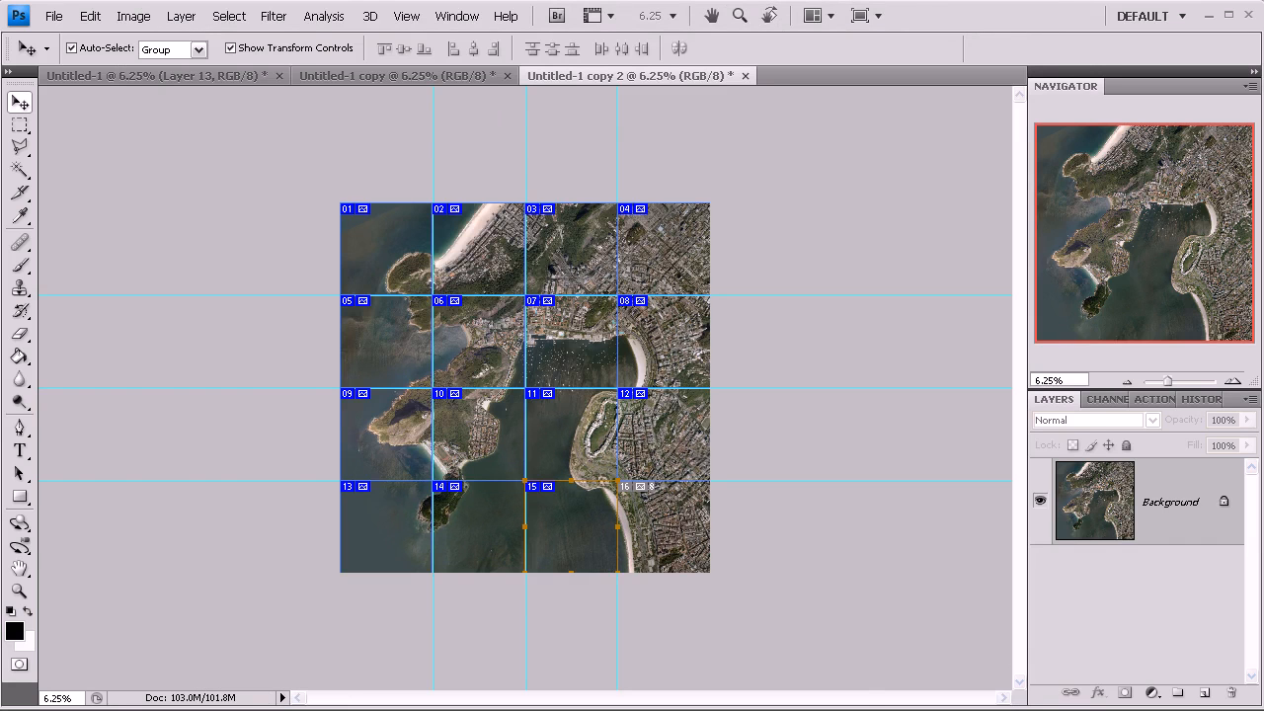
# - Switch to Windows Explorer and examine the satellite tiles in satelite map's images folder, checking the first tile's dimensions and previewing several tiles
pyautogui.moveTo(1263, 30); pyautogui.dragTo(493, 20)
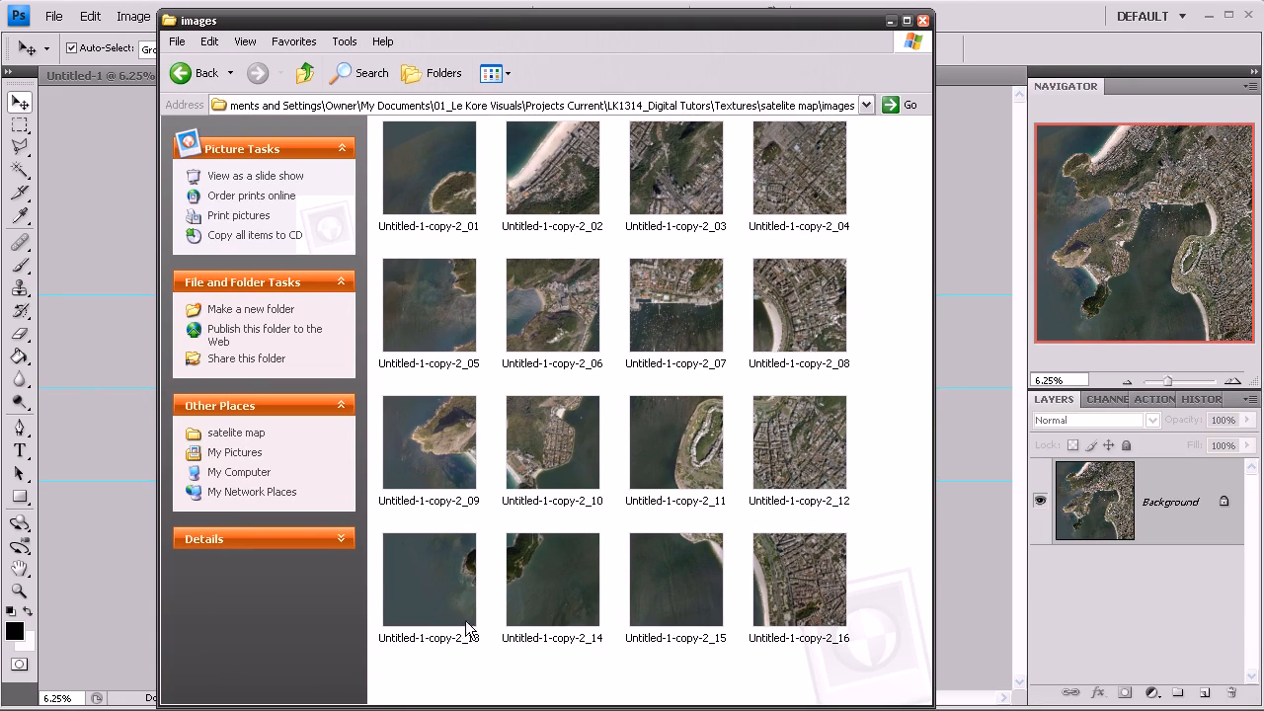
pyautogui.click(469, 173)
pyautogui.moveTo(439, 205)
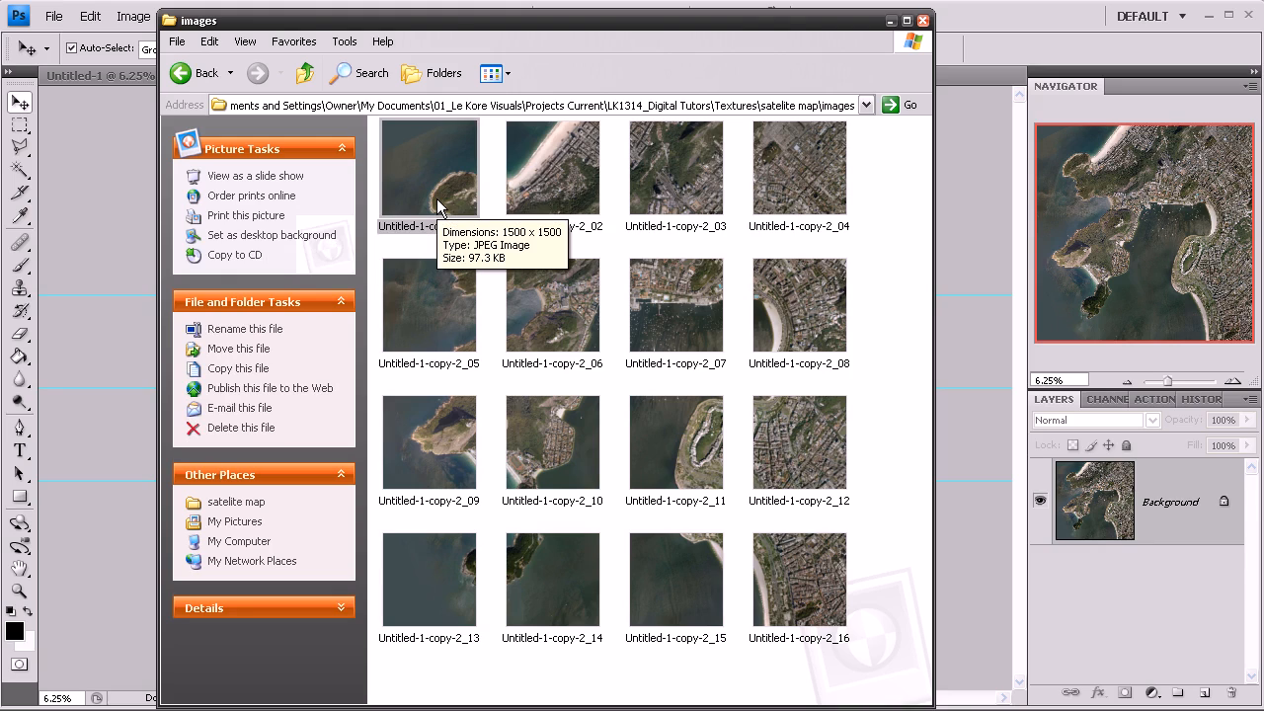
pyautogui.doubleClick(545, 188)
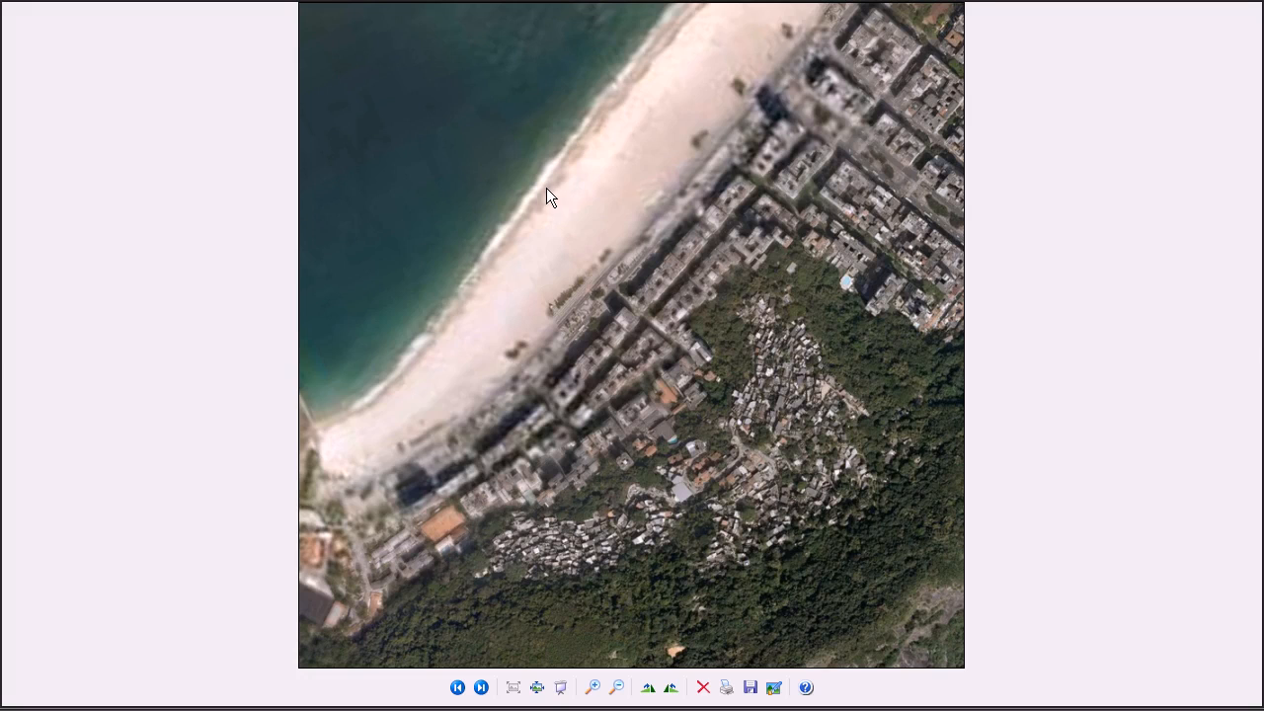
pyautogui.scroll(-4, 546, 190)
pyautogui.scroll(-2, 548, 193)
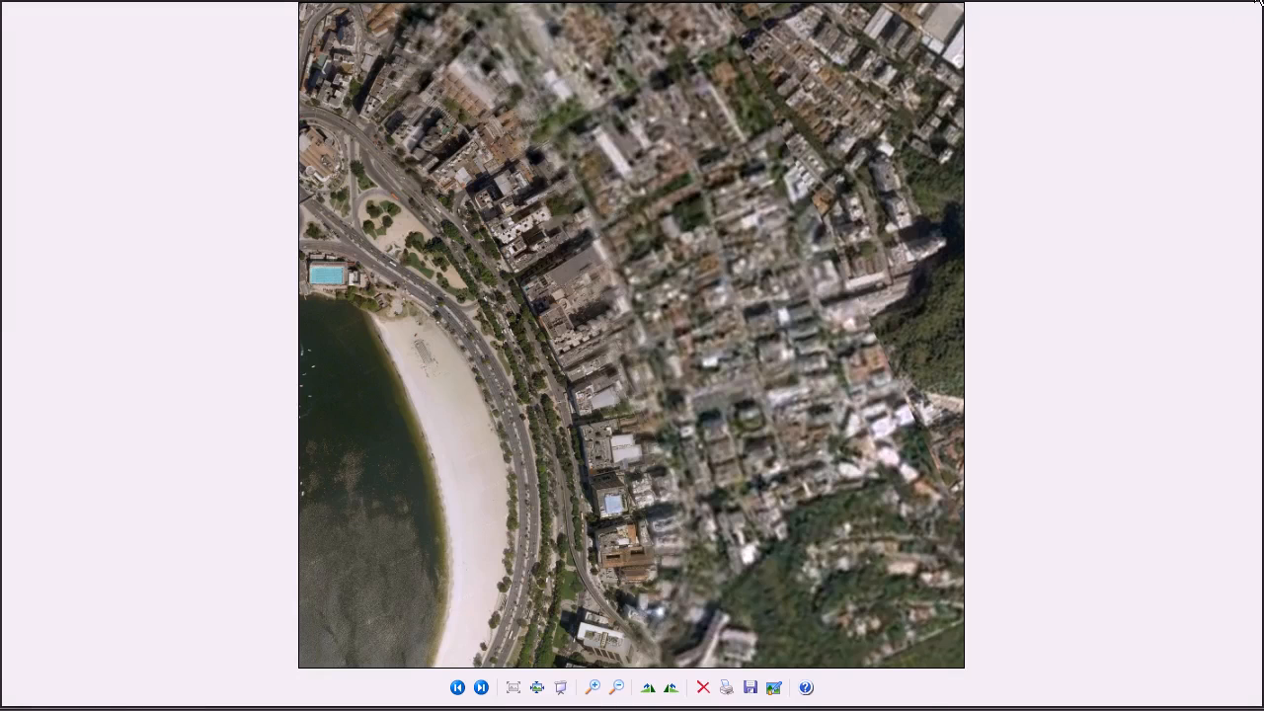
pyautogui.click(1256, 4)
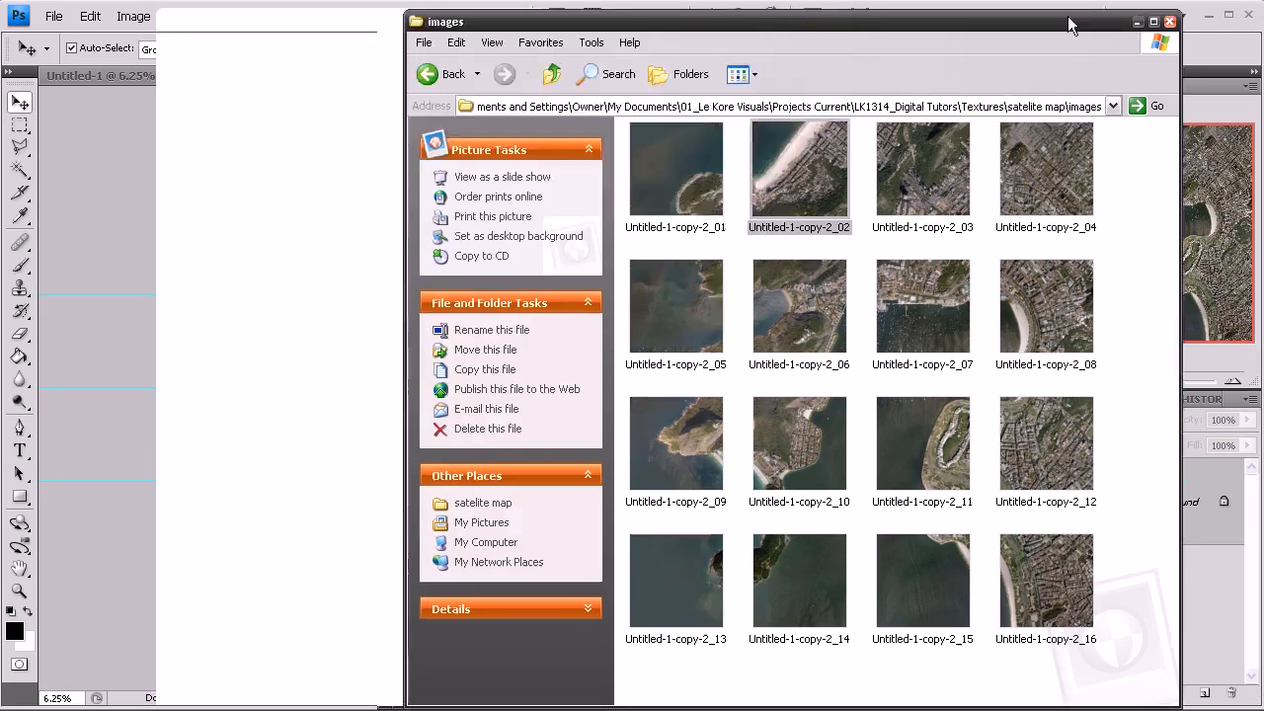
pyautogui.moveTo(1071, 25); pyautogui.dragTo(1263, 8)
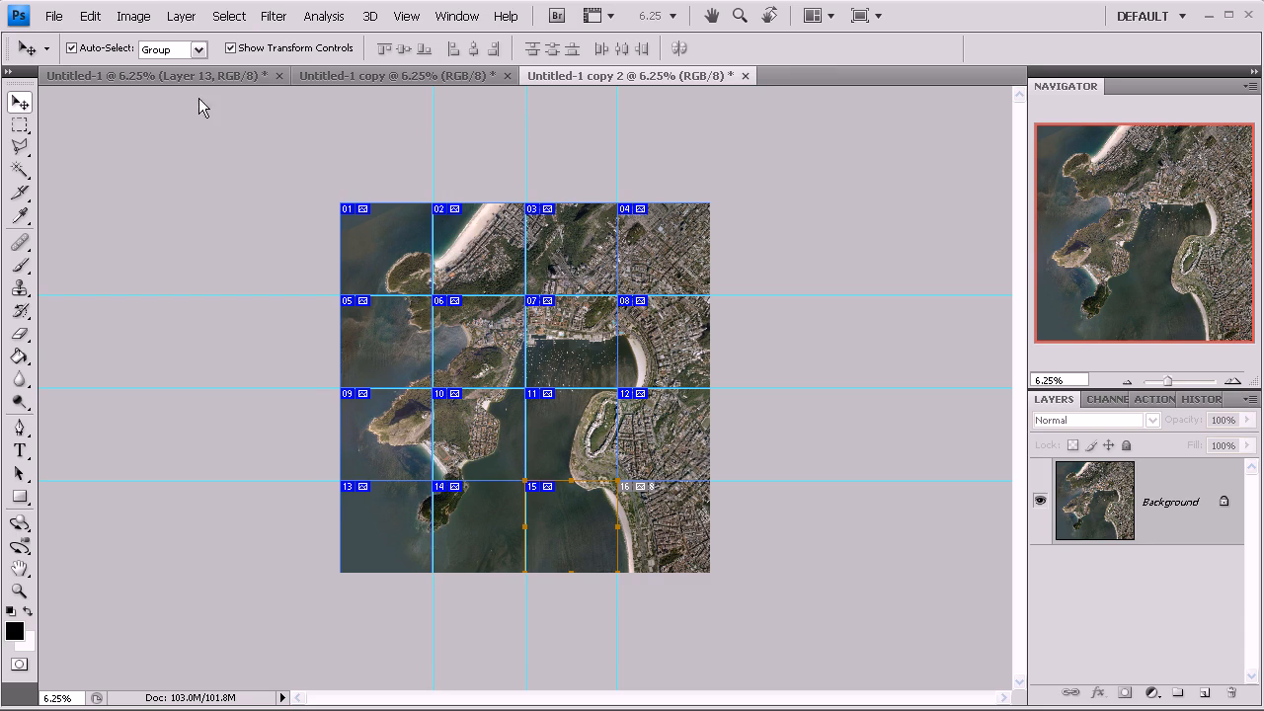
# - In the original Untitled-1 document in Photoshop, hide satellite Layer 5 to reveal the contour map on Layer 1, and deselect all layers
pyautogui.click(184, 74)
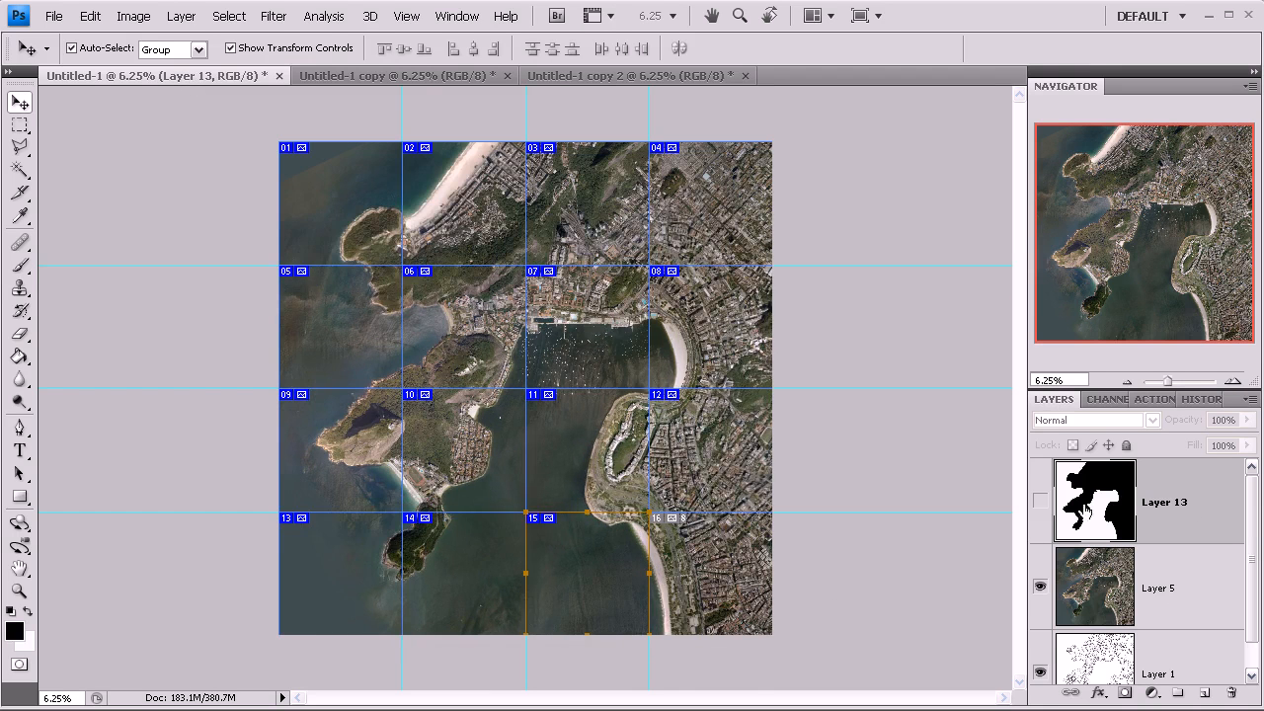
pyautogui.click(1040, 586)
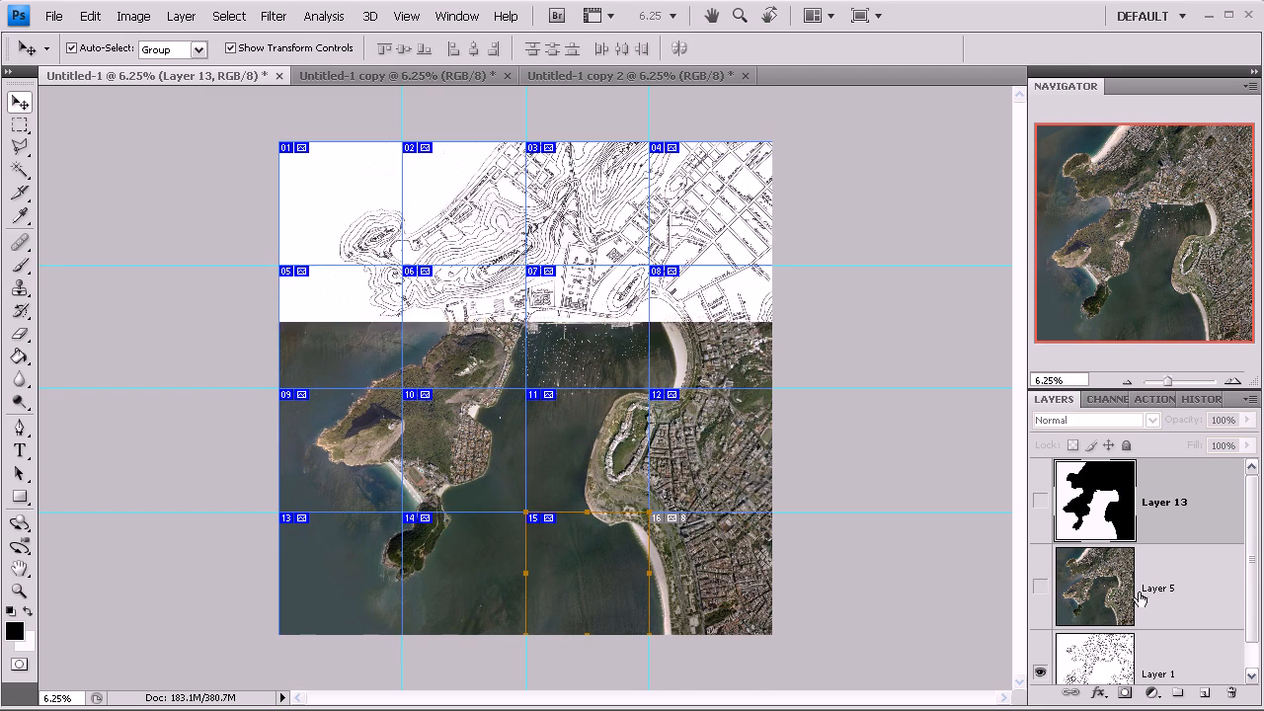
pyautogui.scroll(-2, 1242, 570)
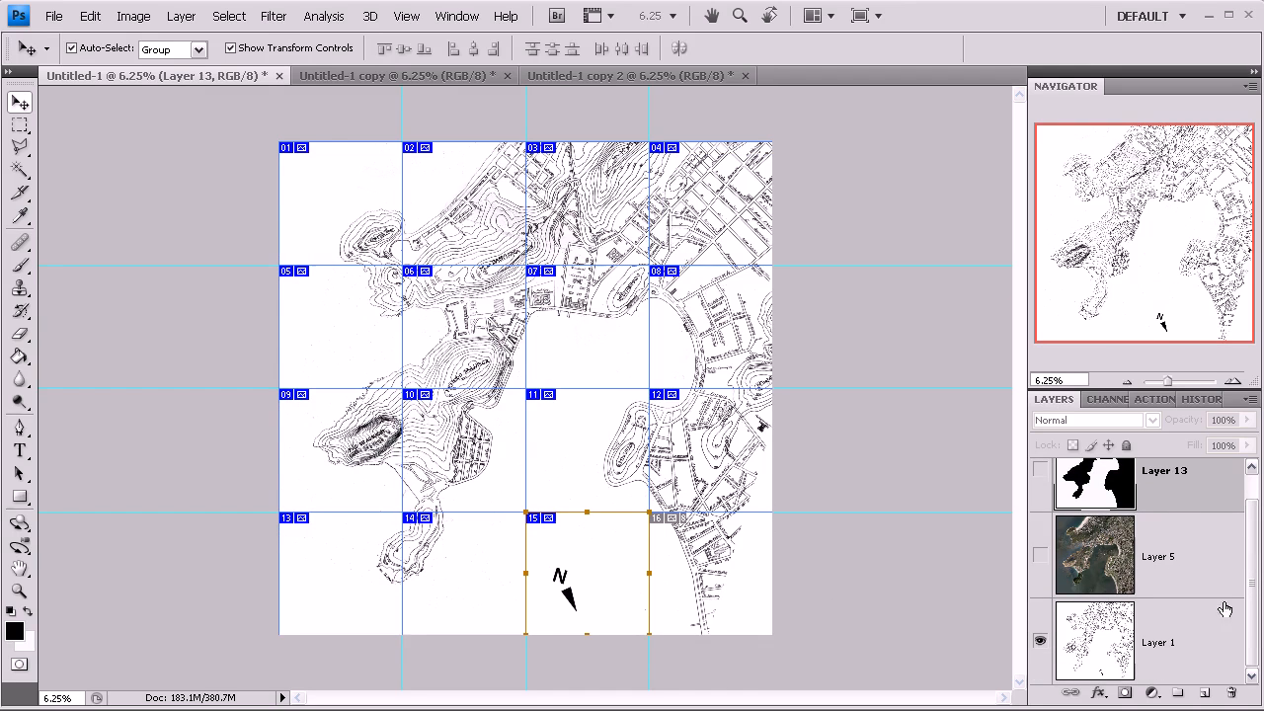
pyautogui.click(1205, 614)
pyautogui.click(749, 569)
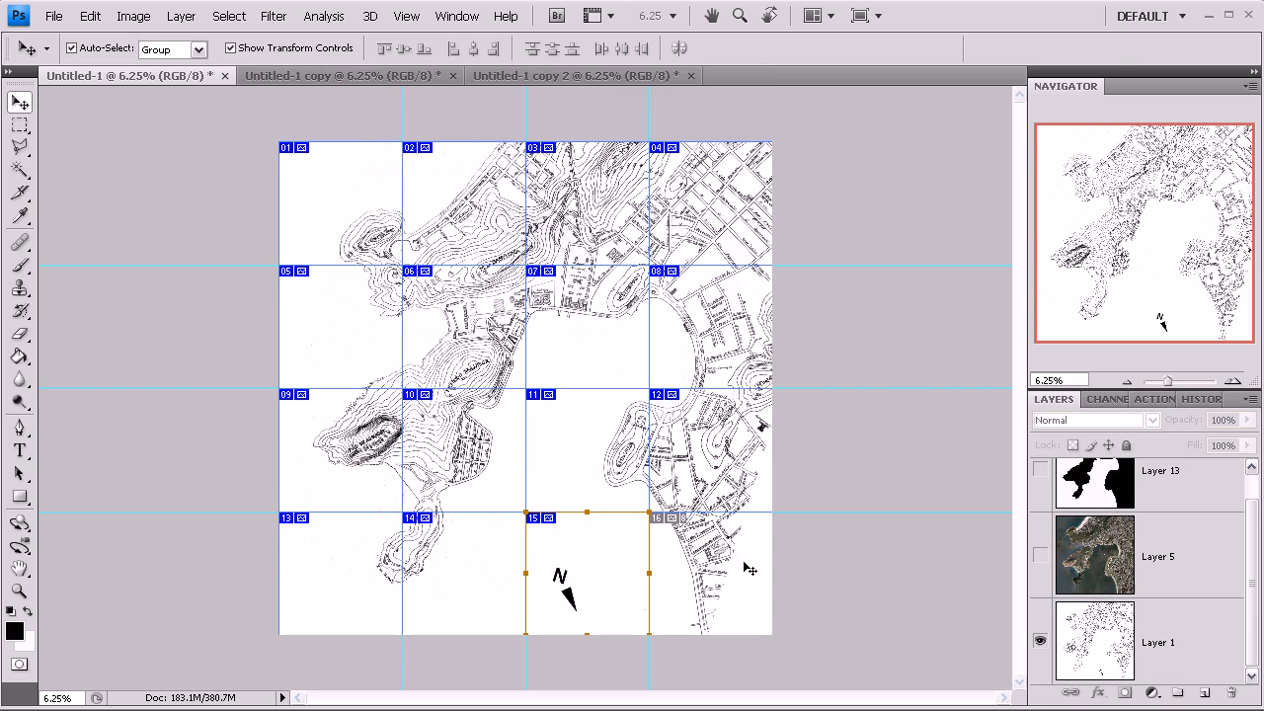